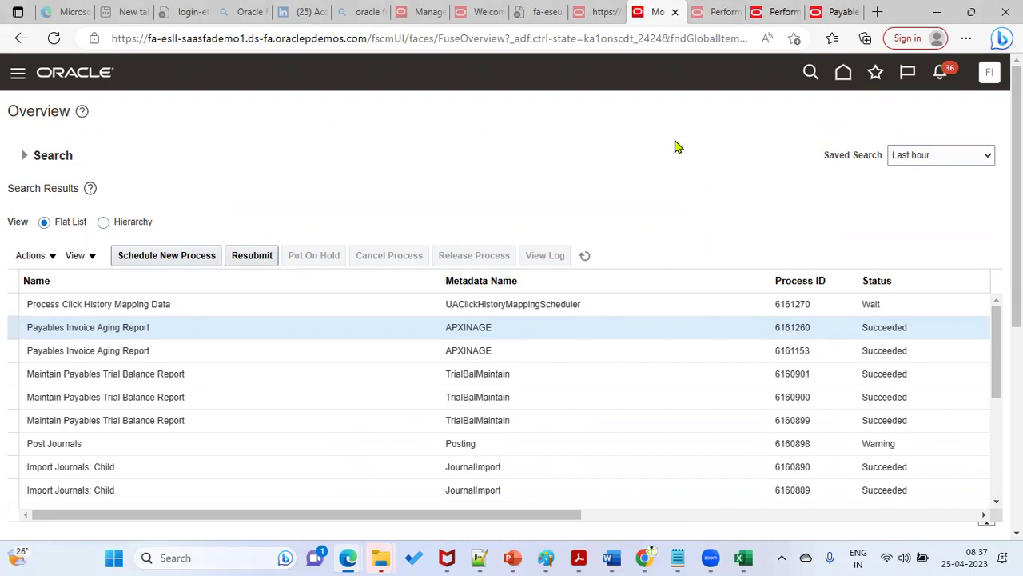
Step: Create a new Notepad++ note with lines 'Role :' and 'Data Access:', highlighting each while explaining
click(484, 557)
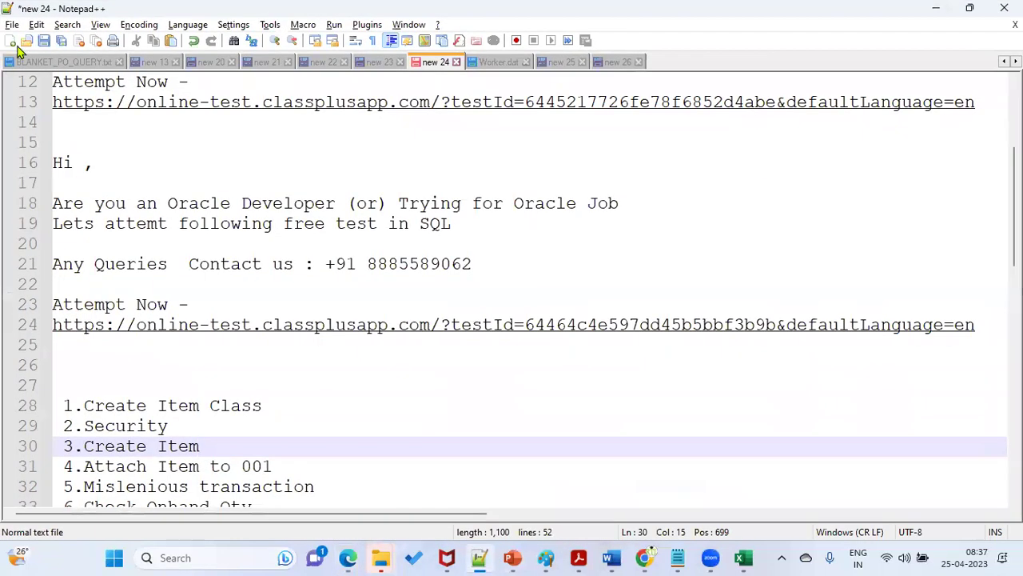
click(9, 40)
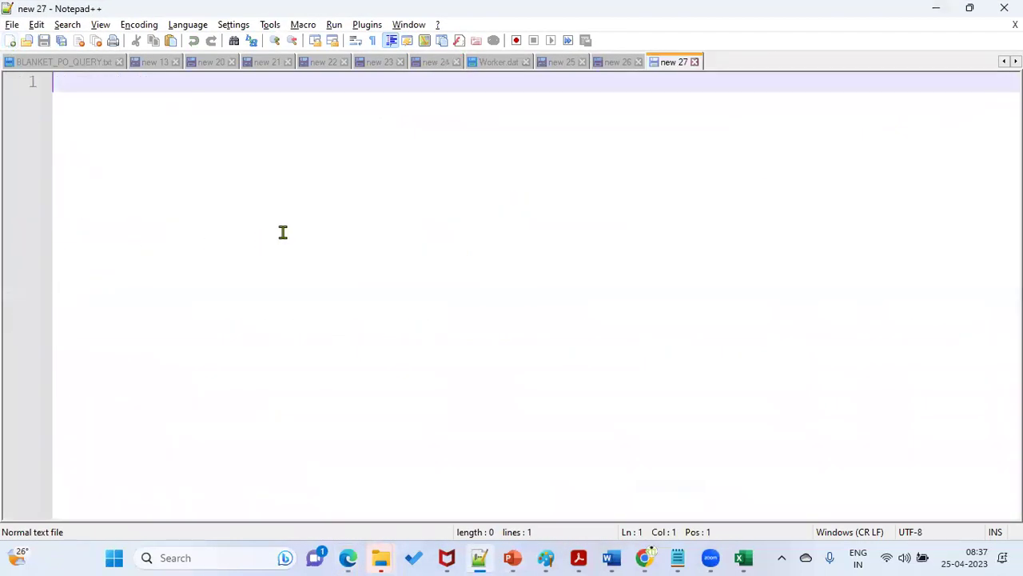
text(Role)
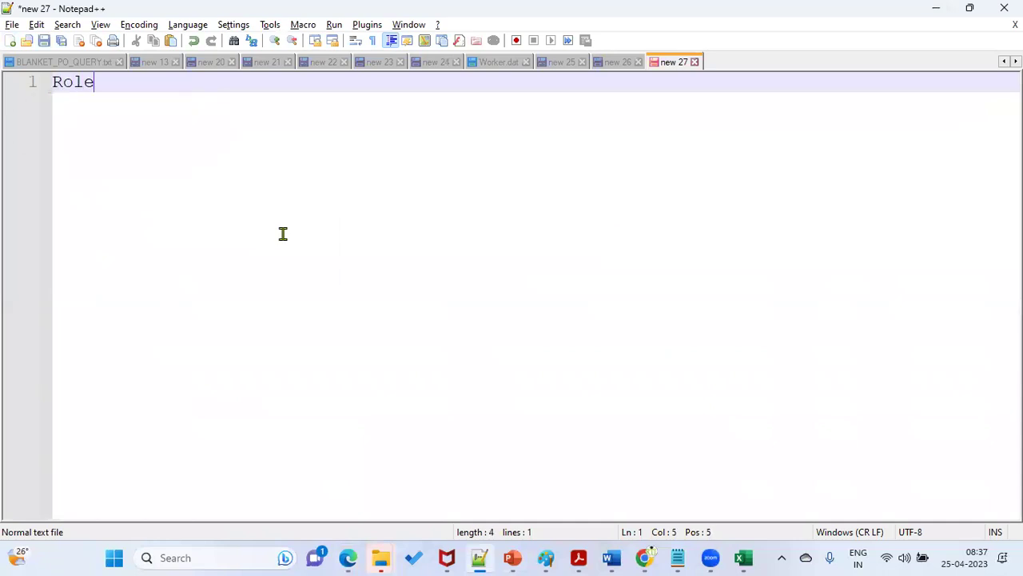
text( :)
key(Return)
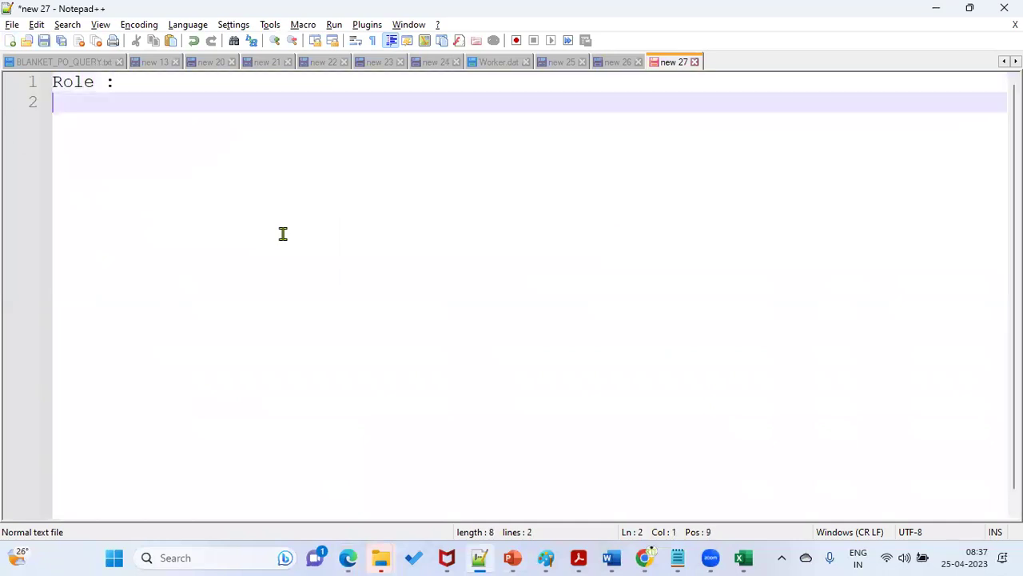
text(Data Ac)
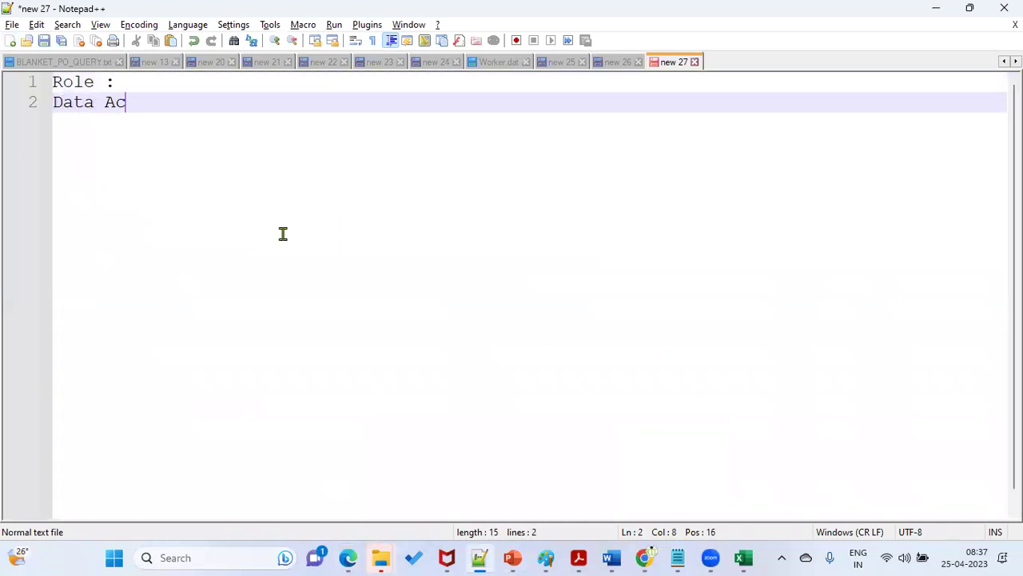
text(cess:)
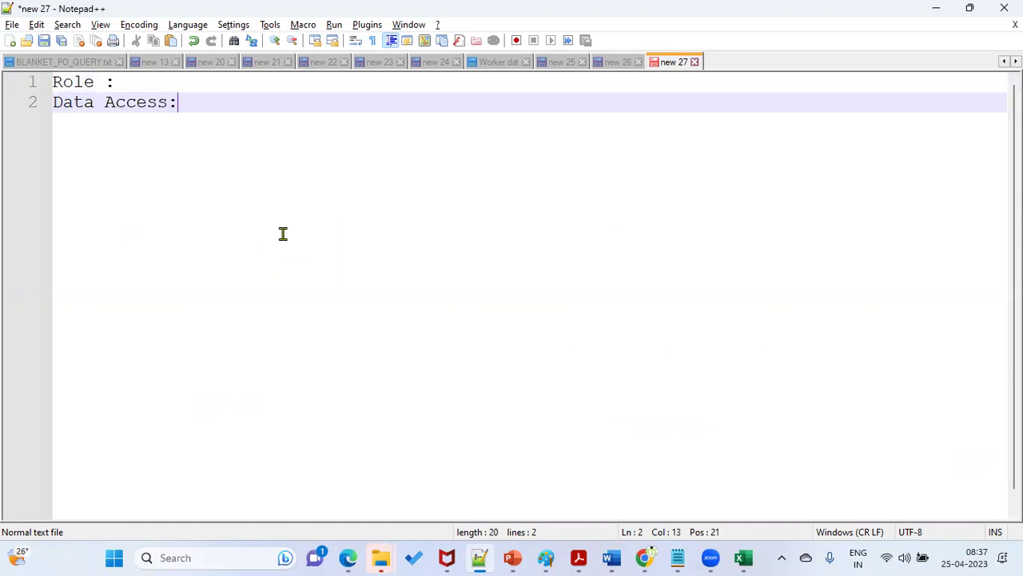
drag(114, 82, 52, 82)
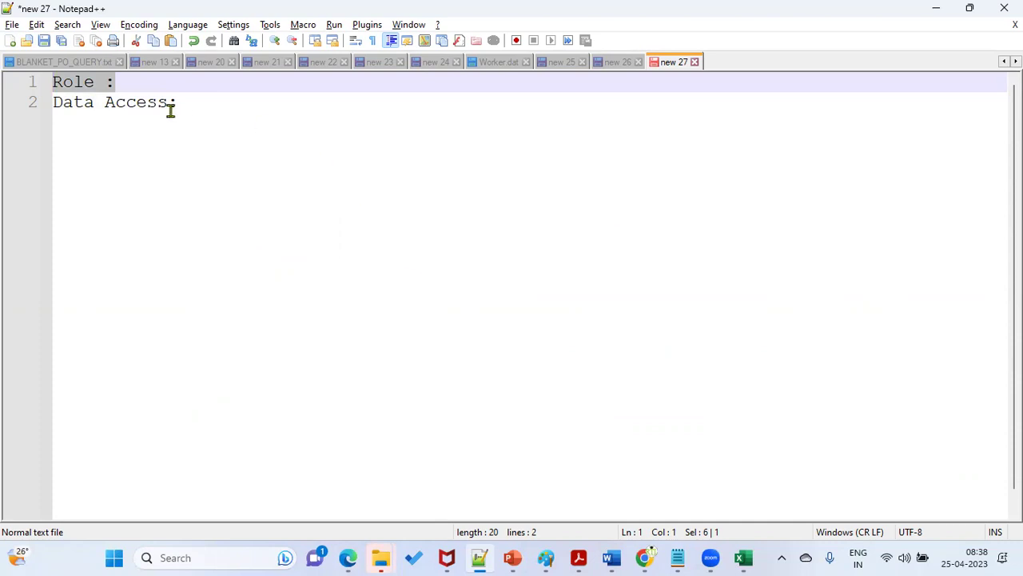
drag(192, 102, 52, 101)
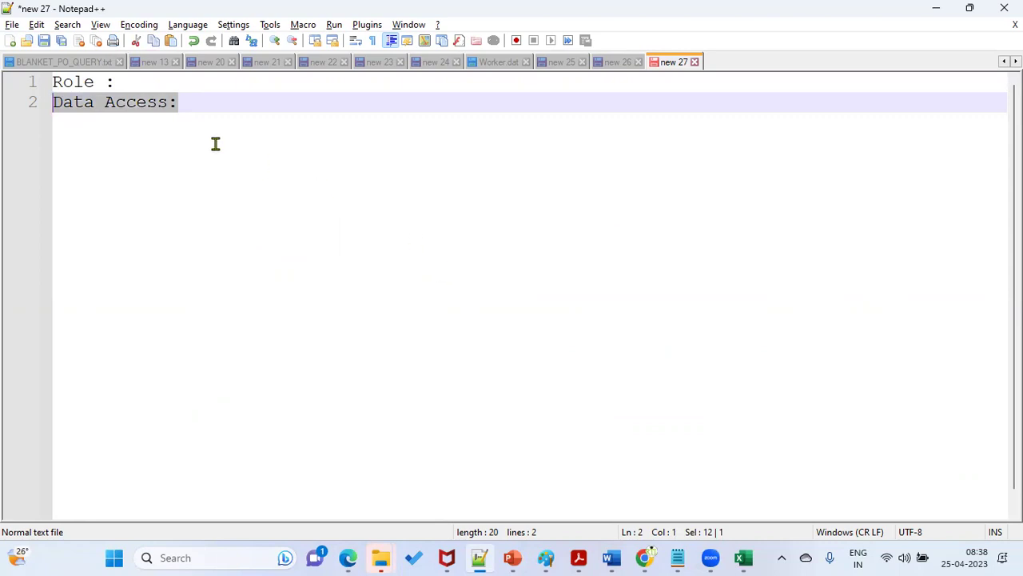
drag(136, 83, 51, 82)
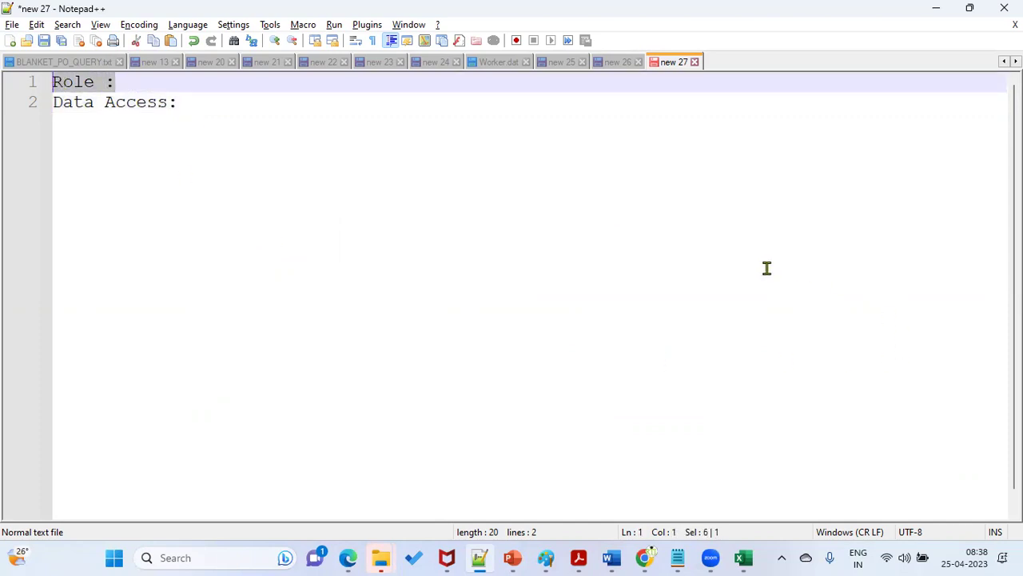
Step: Search Google for 'oracle fusion cloud finance Account Payable role' and open the Payment Supervisor (Job Role) result
mouse_move(649, 557)
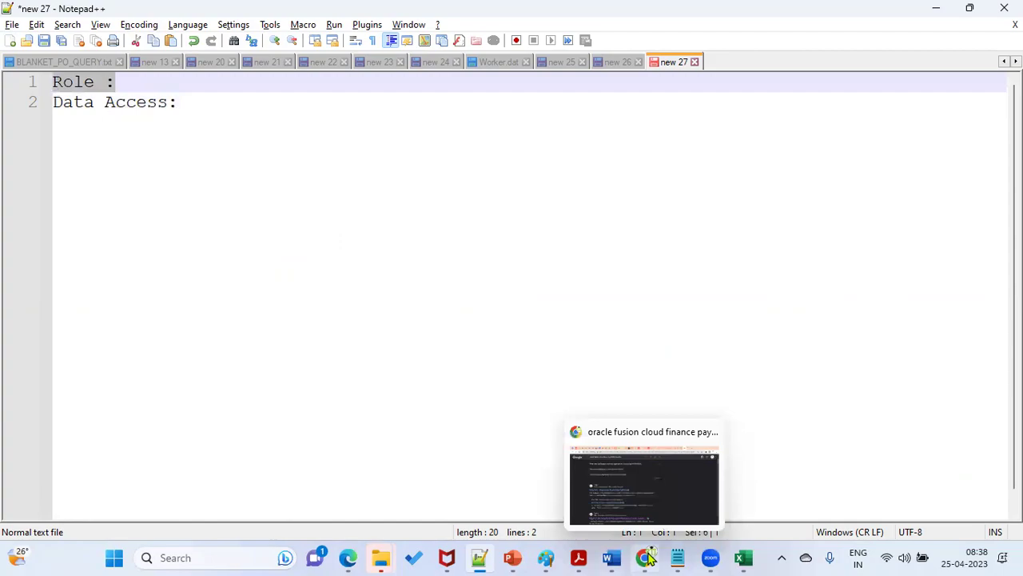
click(663, 495)
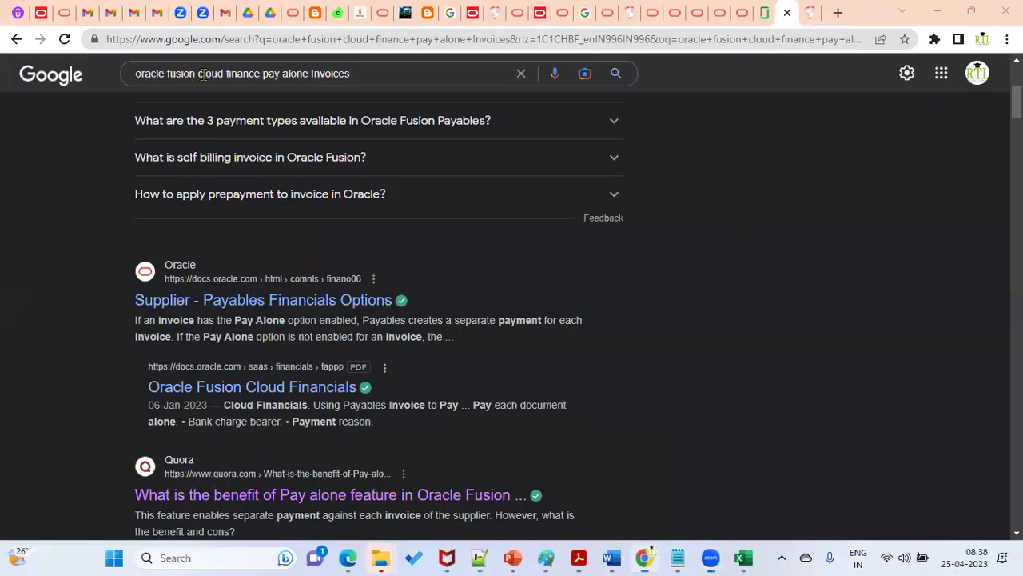
drag(261, 73, 422, 76)
text(Account Pay)
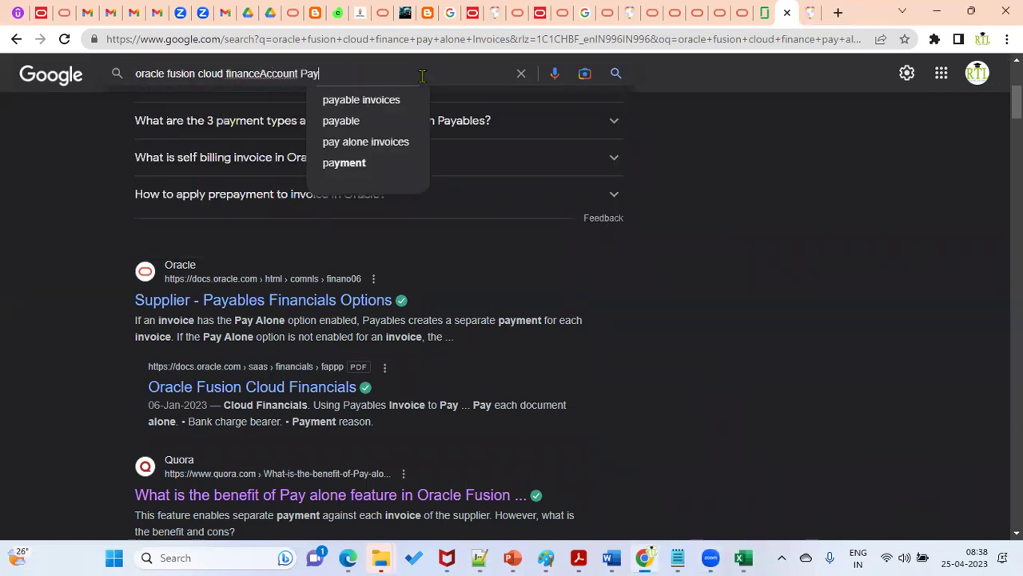
text(able role)
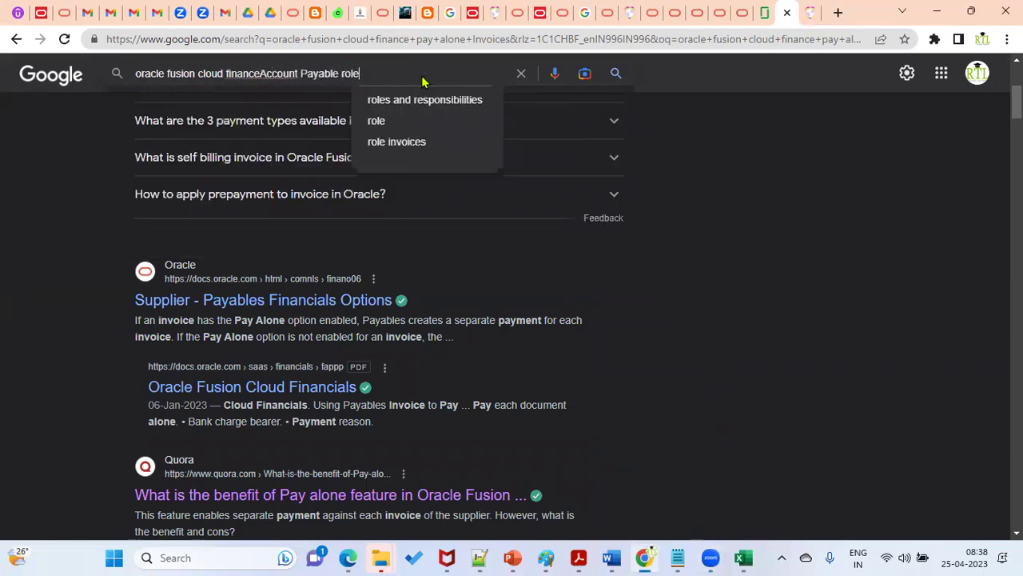
key(Return)
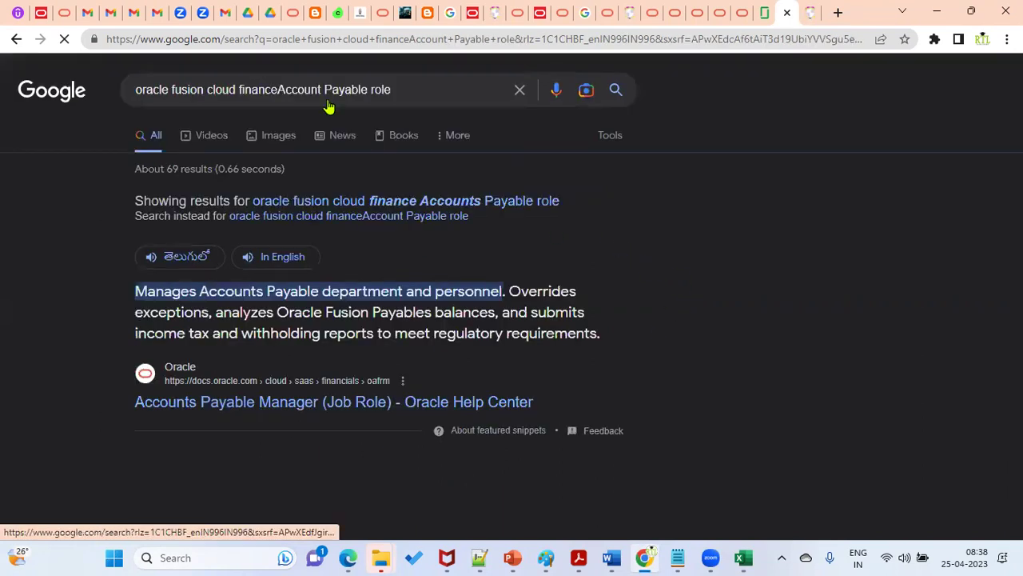
click(279, 89)
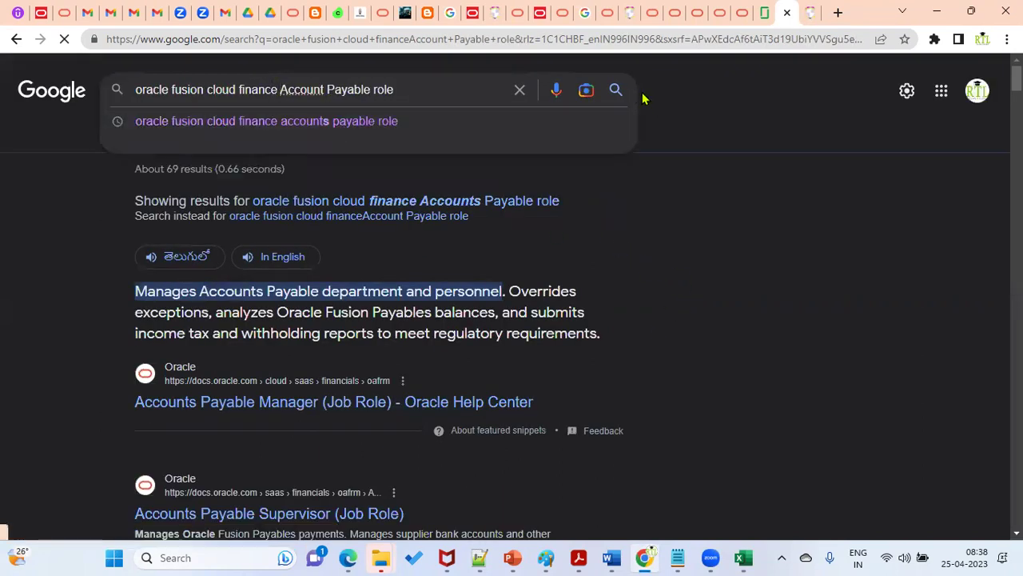
click(616, 89)
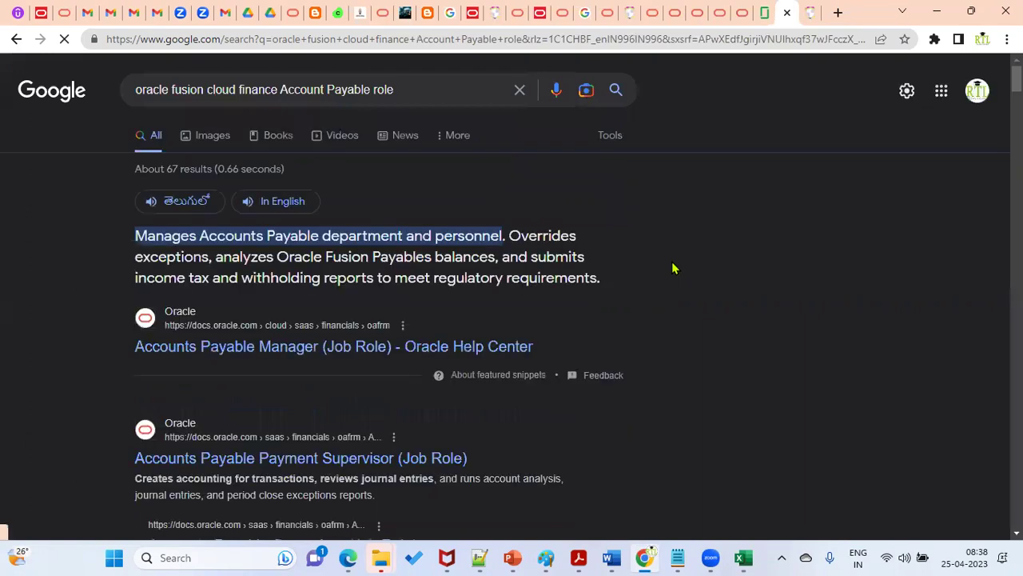
scroll(487, 400, down, 3)
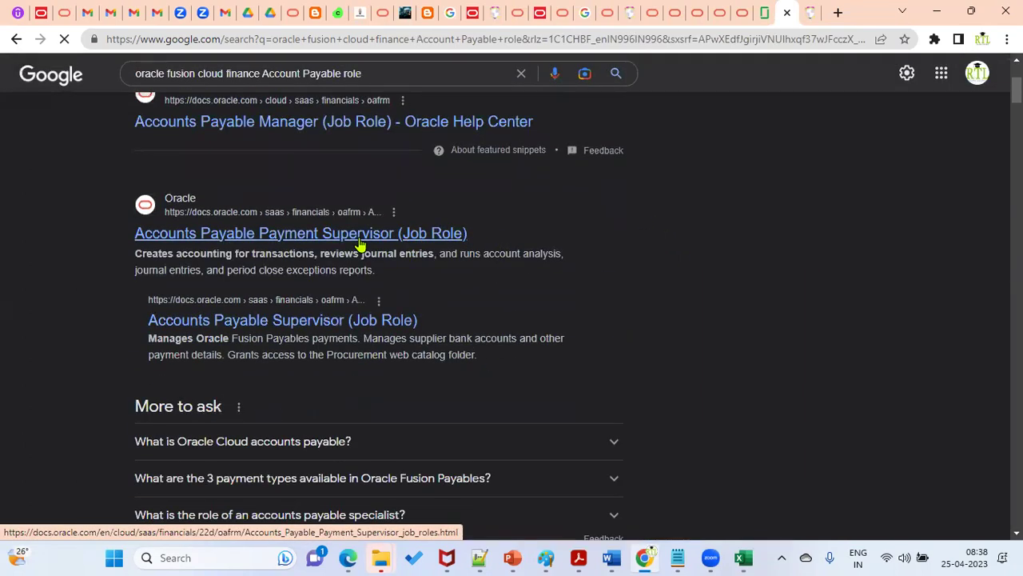
click(360, 240)
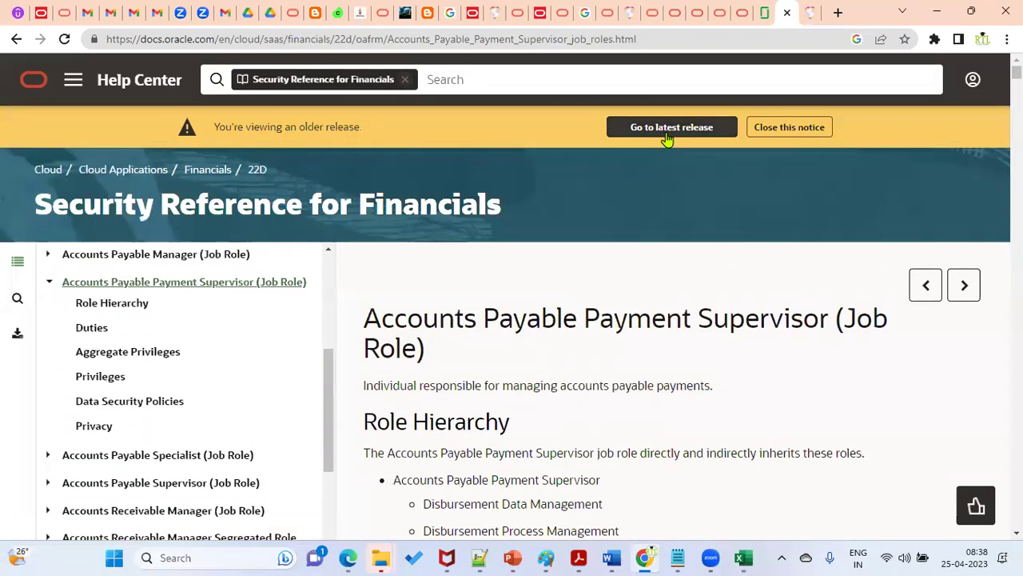
Step: Switch to the latest release and browse Cloud > Fusion Cloud Applications > Financials > All Books
click(668, 132)
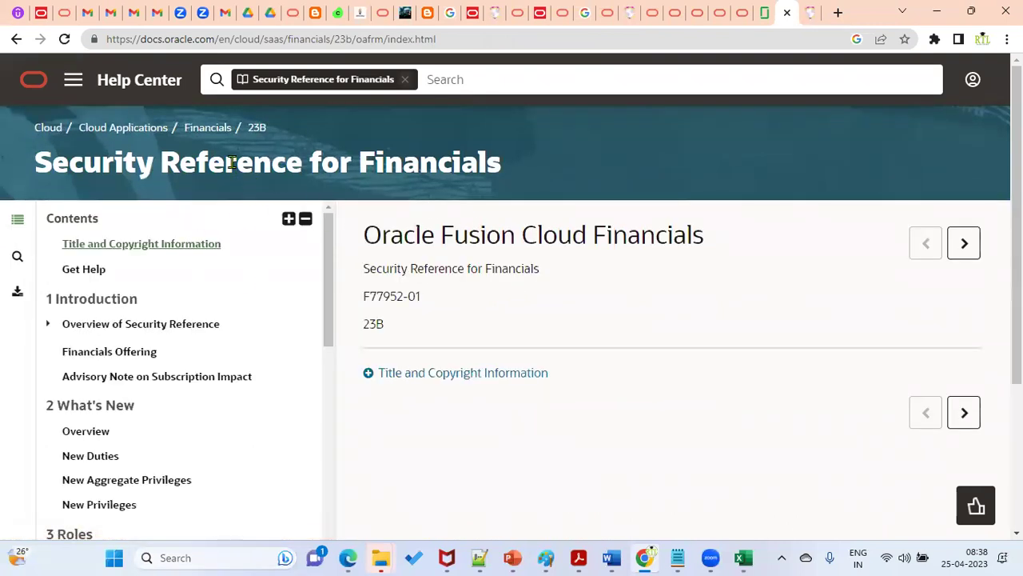
click(48, 129)
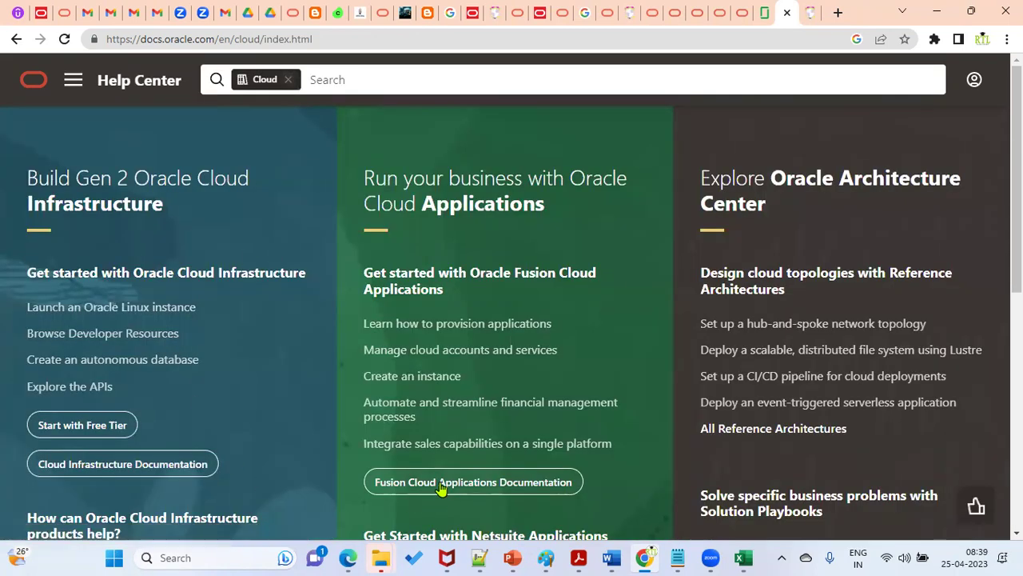
click(441, 484)
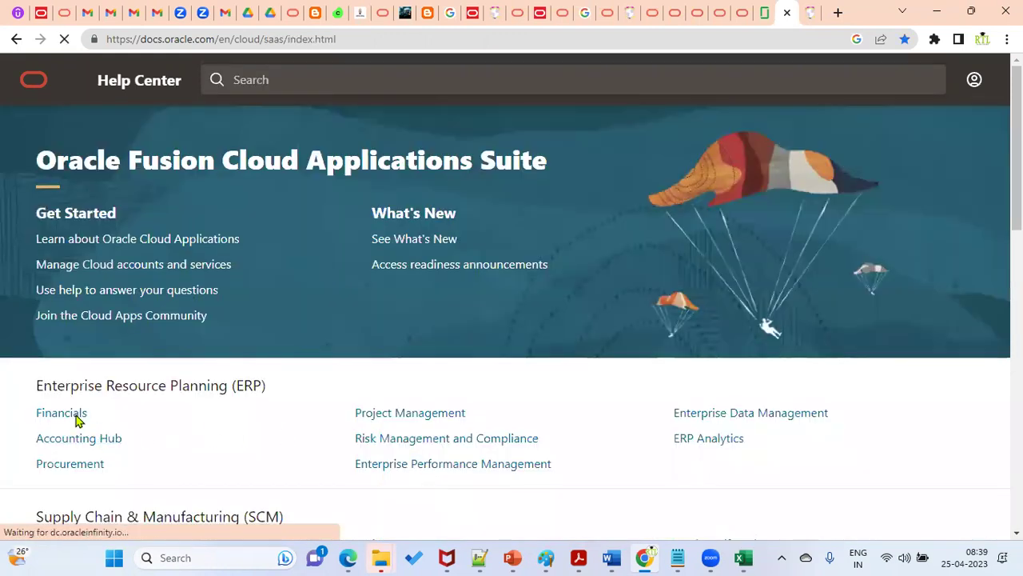
click(73, 419)
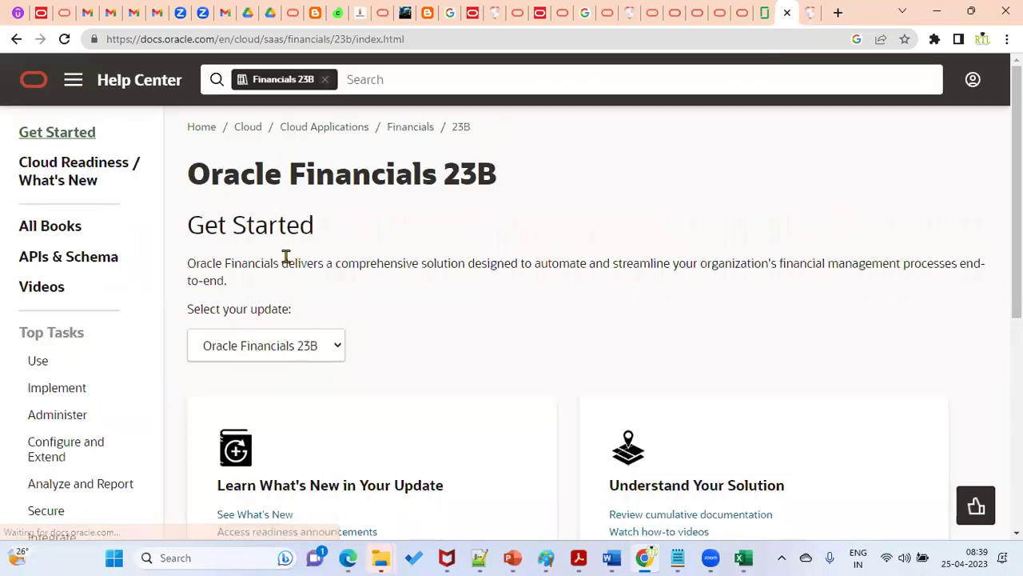
click(56, 233)
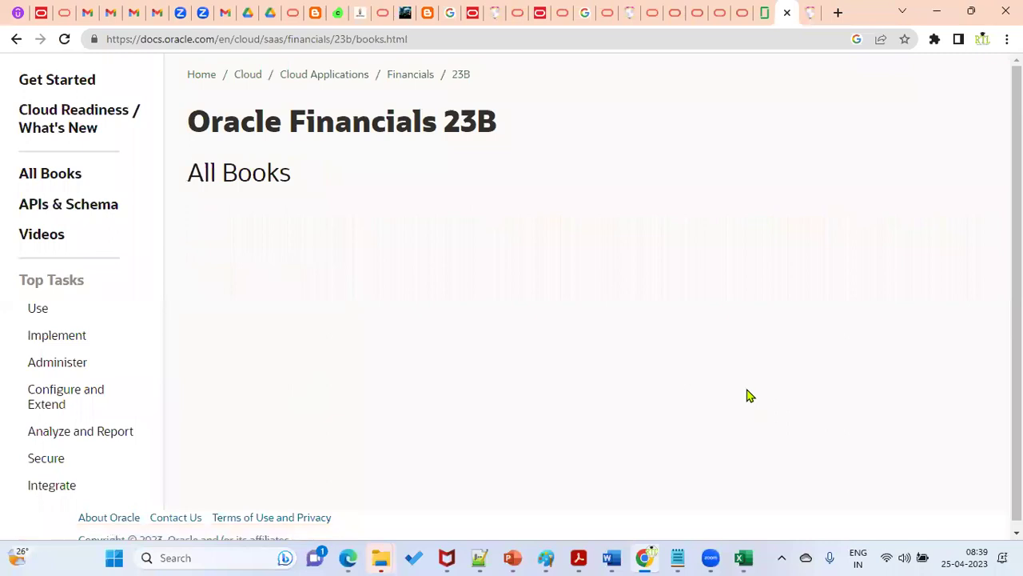
Step: Scroll to the Security section, point out its book titles, and open Security Reference for Financials in HTML
scroll(594, 399, down, 5)
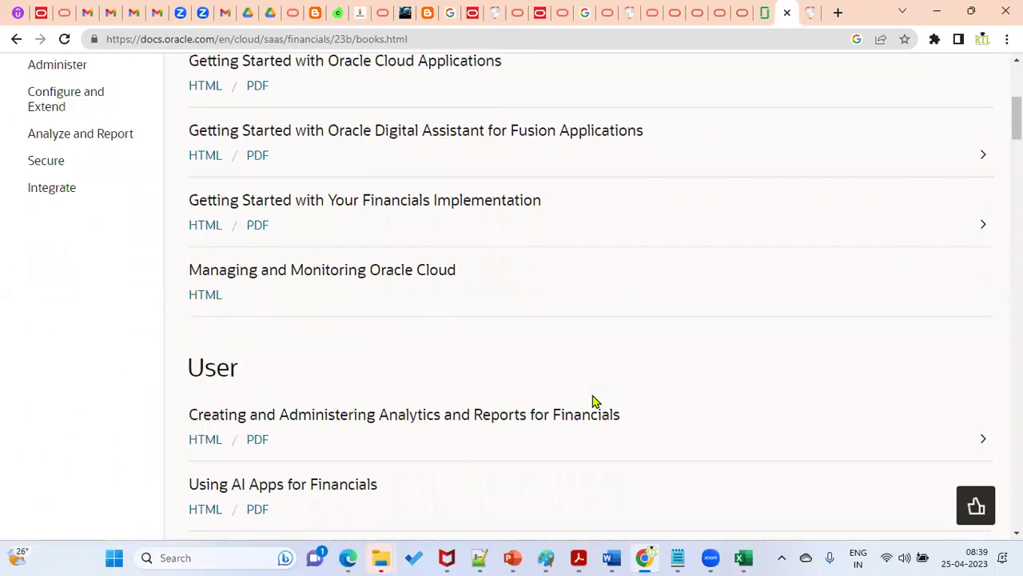
scroll(594, 400, down, 13)
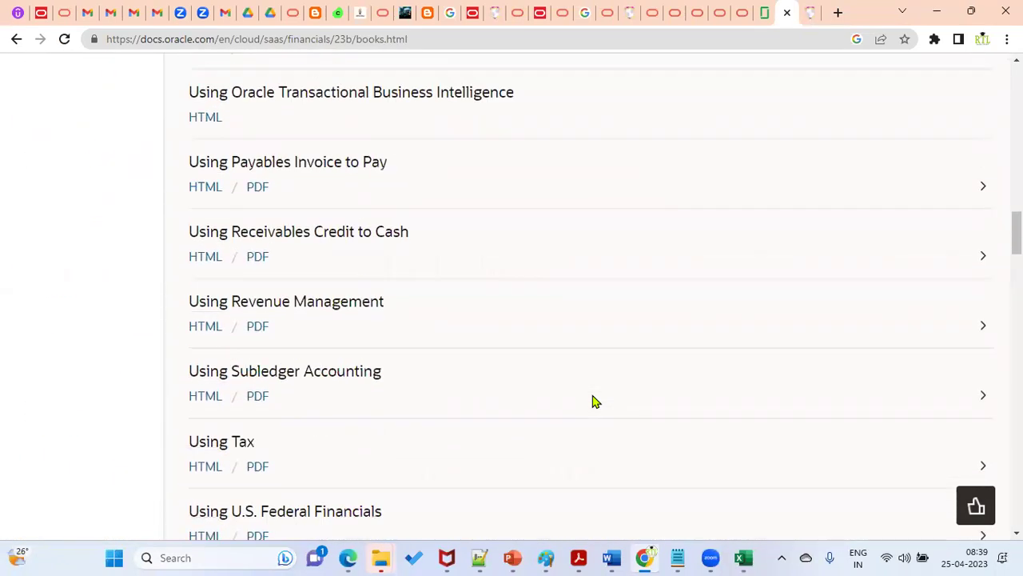
scroll(594, 402, down, 10)
scroll(594, 401, down, 10)
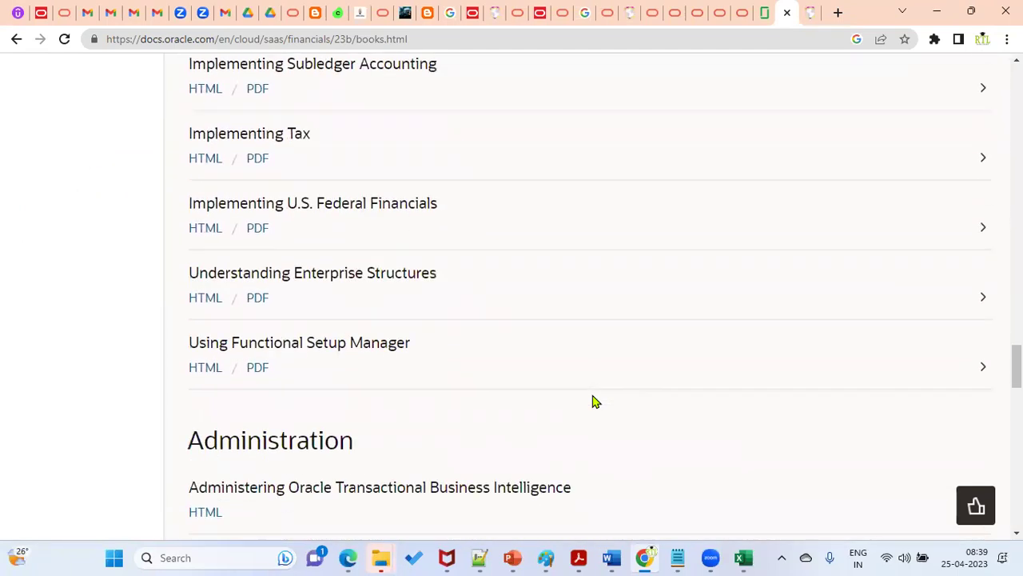
scroll(594, 401, down, 3)
scroll(594, 401, down, 9)
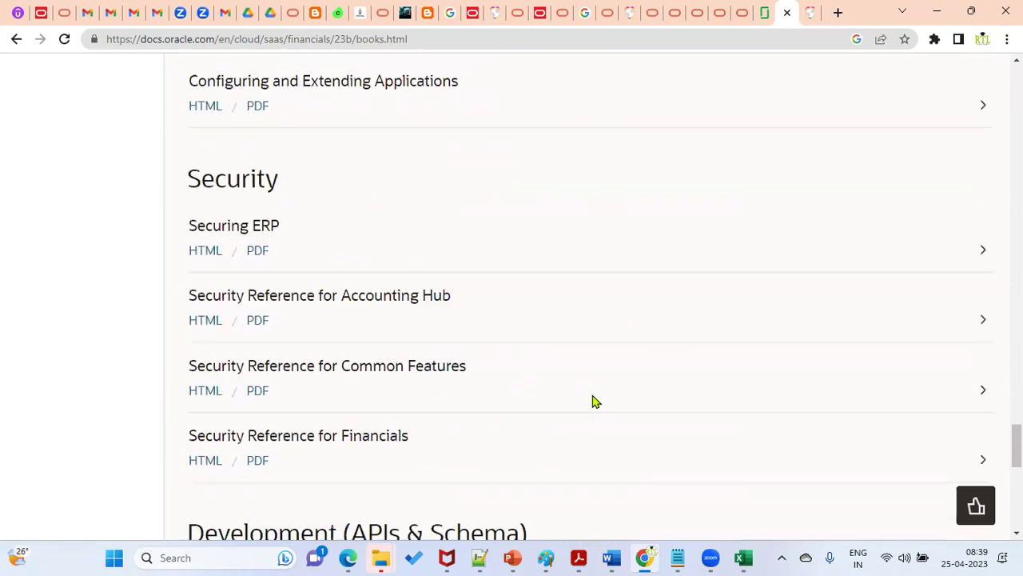
drag(198, 177, 383, 189)
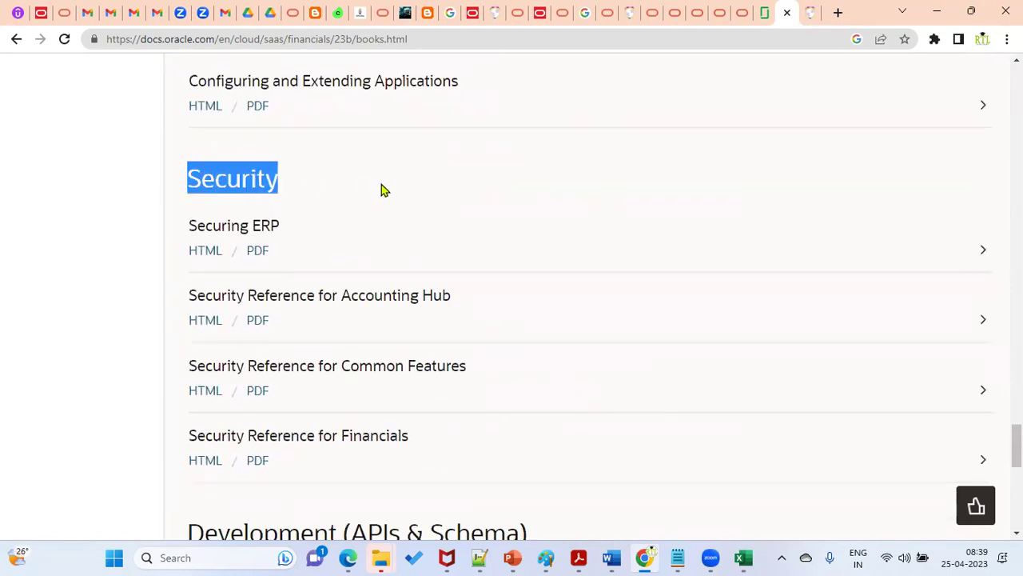
click(312, 201)
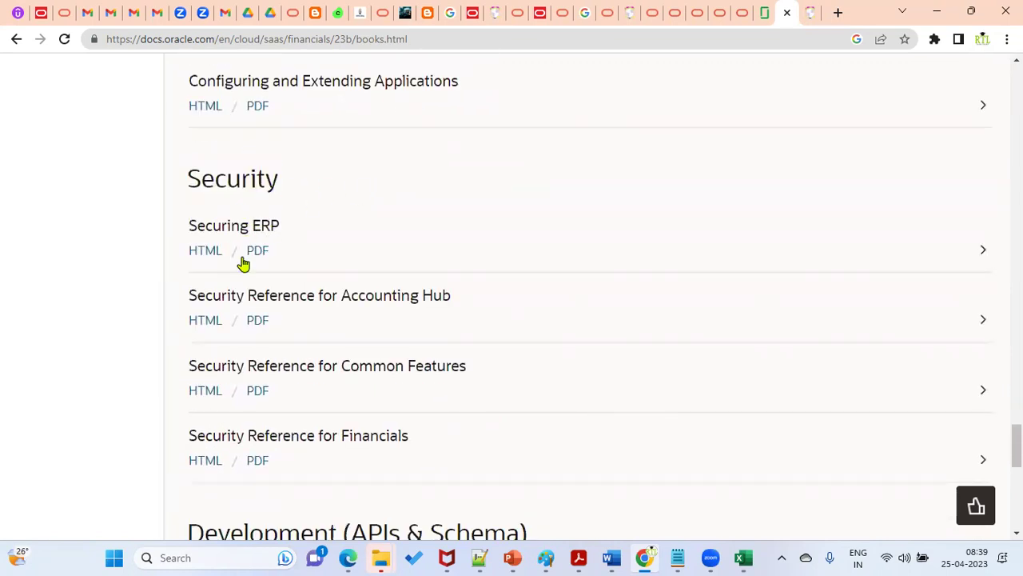
drag(189, 436, 397, 429)
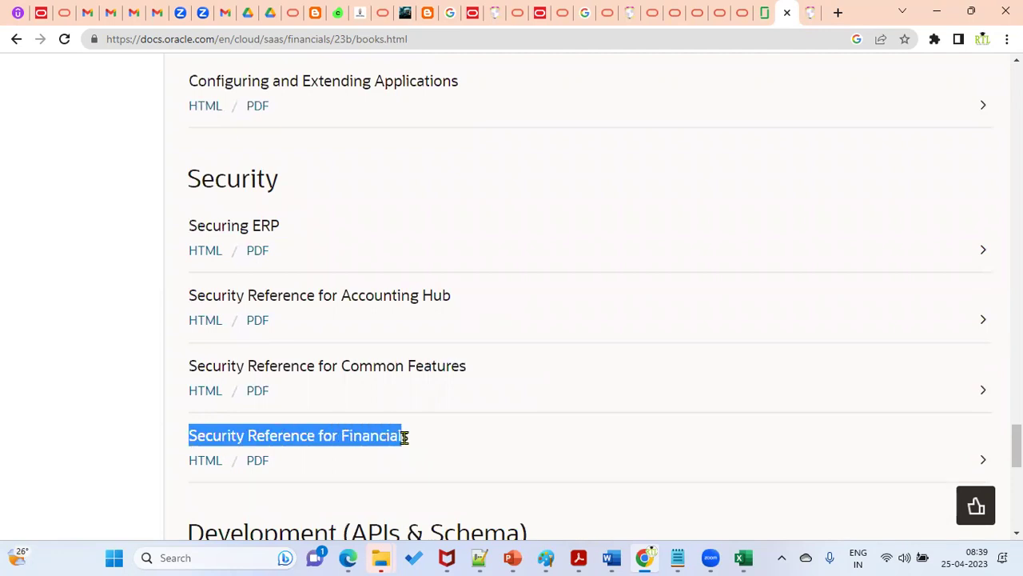
drag(342, 365, 474, 370)
drag(340, 294, 489, 301)
click(489, 304)
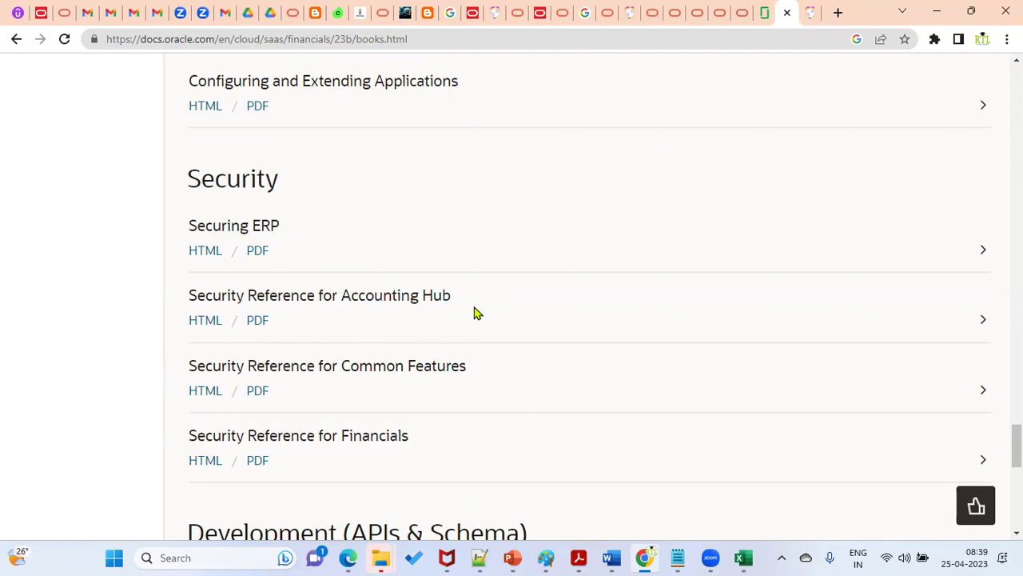
click(203, 464)
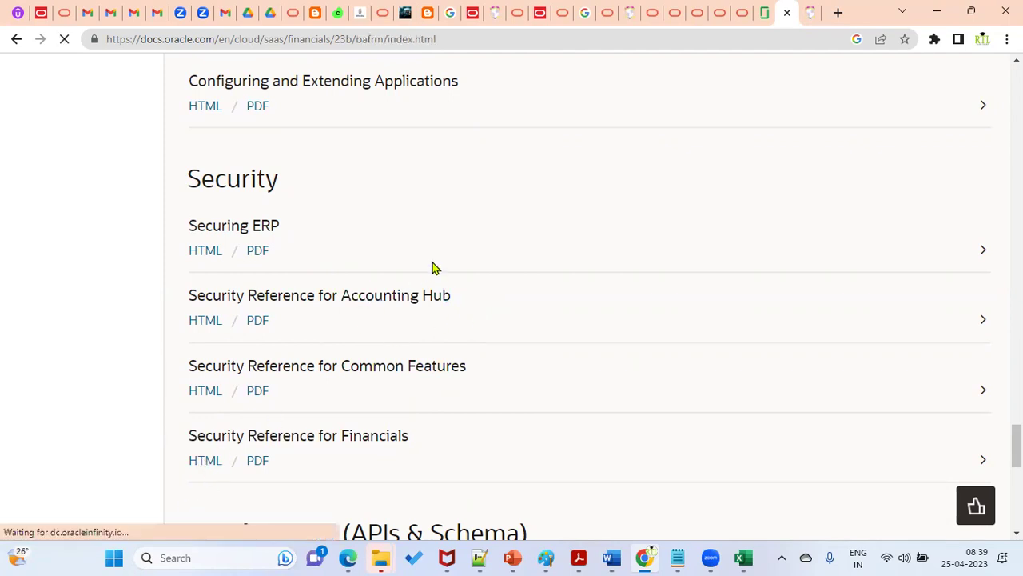
Step: Scroll the Contents to chapter 3 Roles and open Accounts Payable Manager (Job Role)
drag(330, 336, 324, 394)
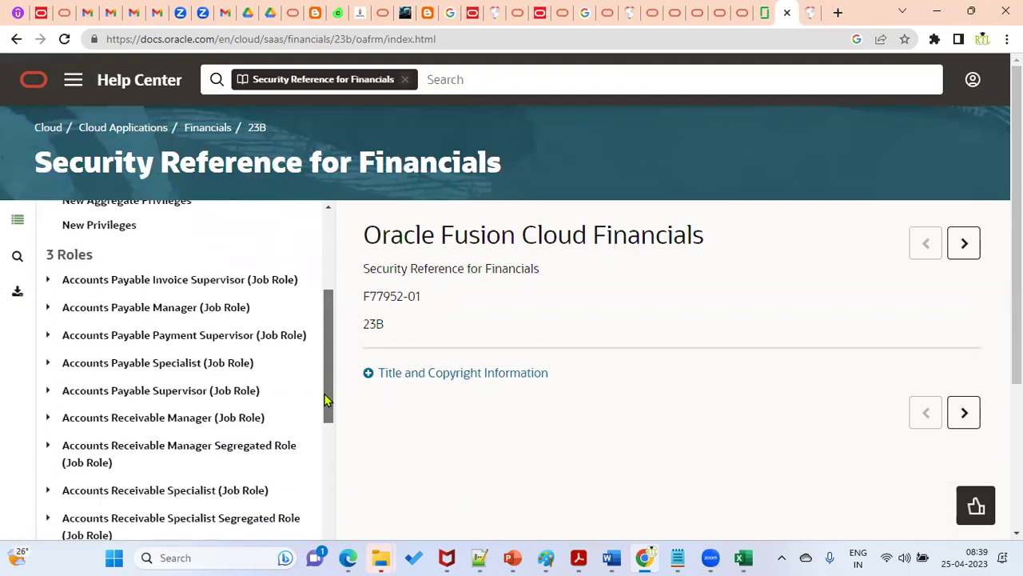
scroll(316, 421, down, 3)
scroll(317, 421, down, 3)
drag(315, 477, 305, 534)
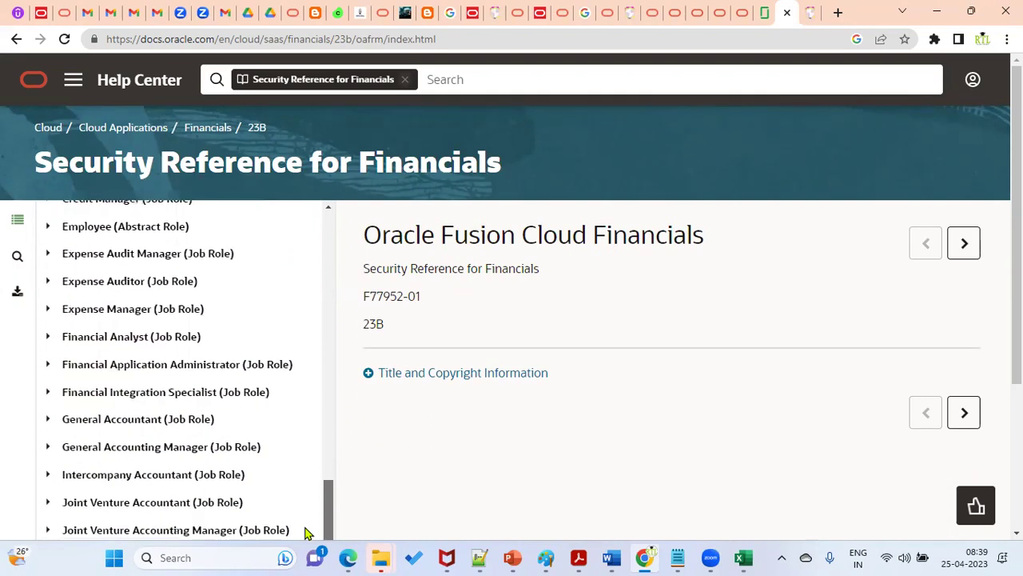
scroll(292, 450, down, 2)
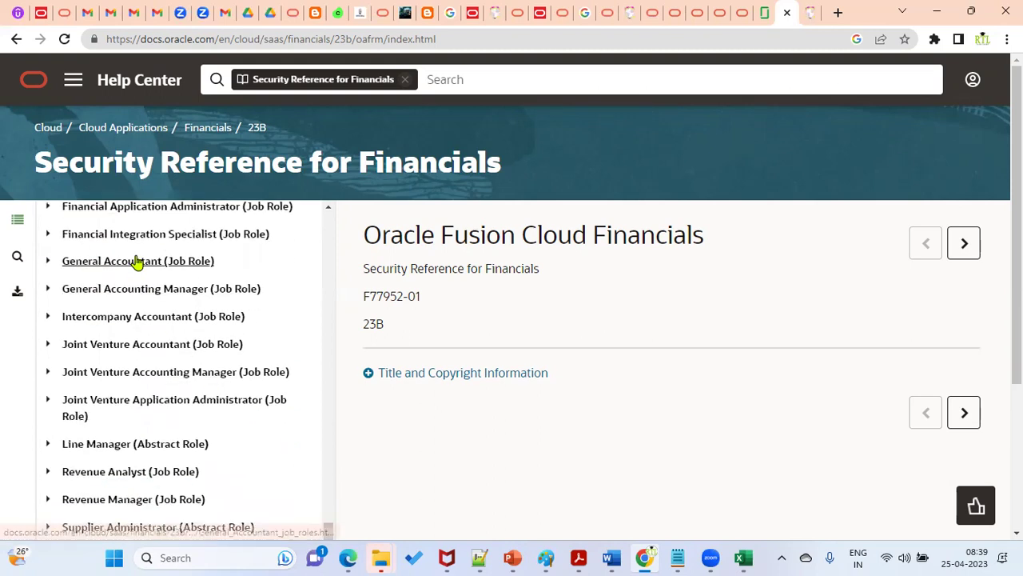
scroll(135, 366, down, 1)
scroll(138, 436, down, 2)
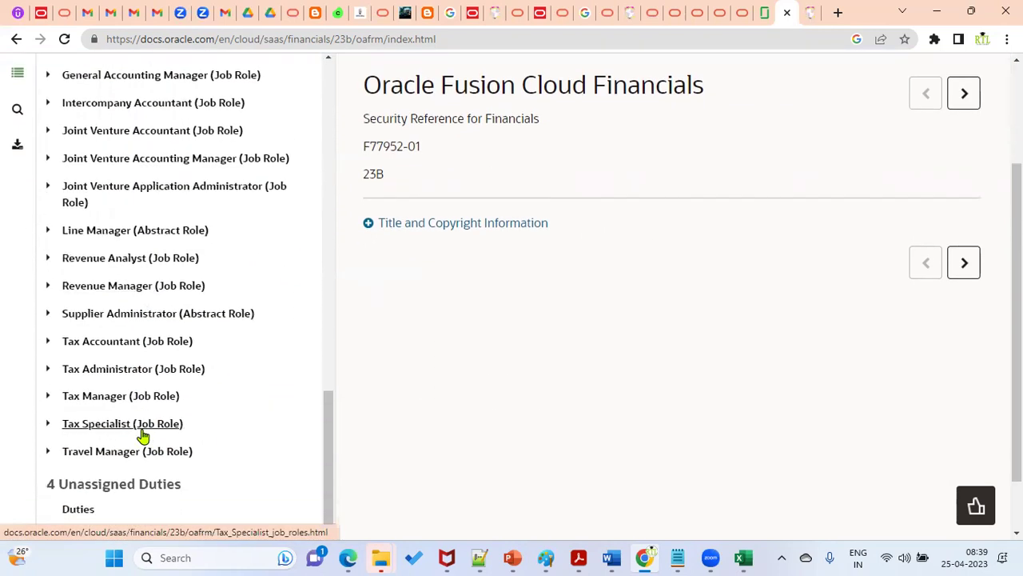
scroll(158, 442, down, 1)
scroll(158, 441, down, 1)
scroll(266, 336, up, 9)
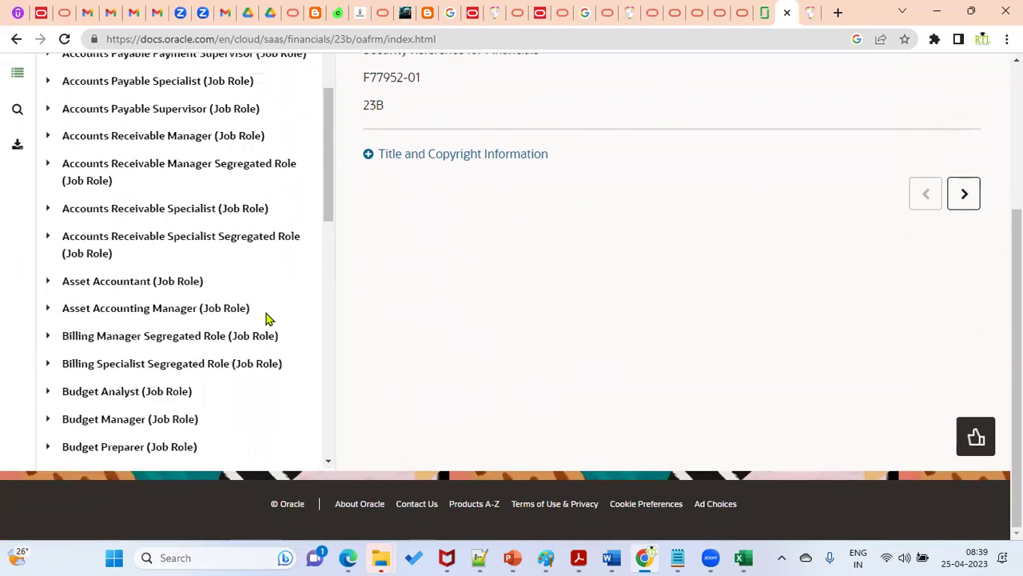
scroll(268, 317, up, 4)
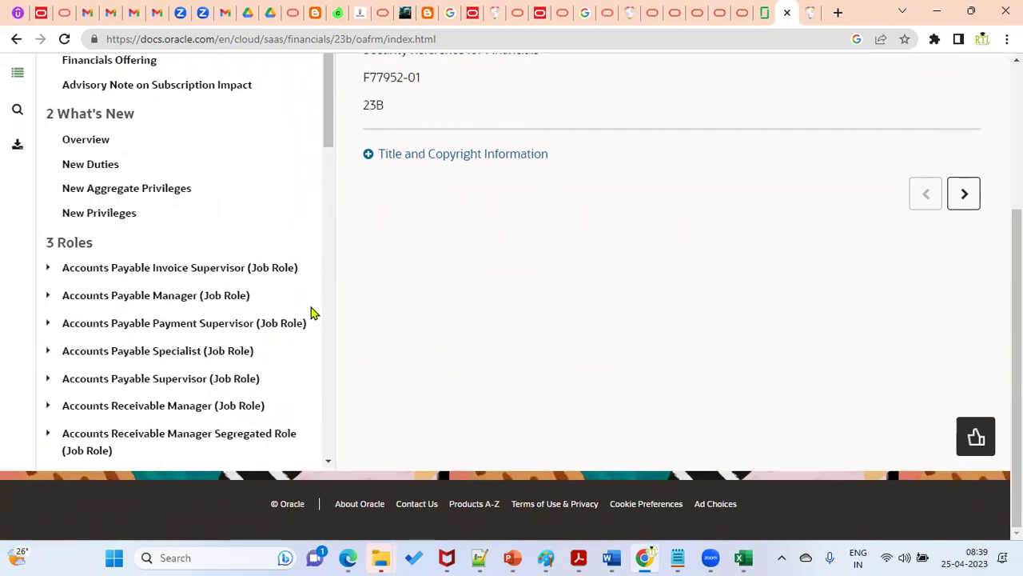
click(157, 295)
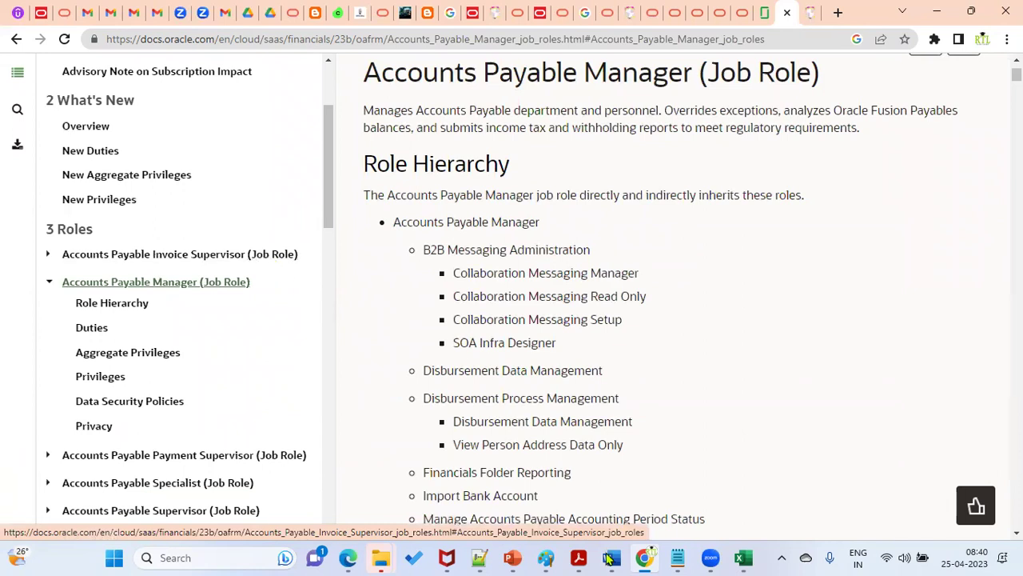
Step: Add Abstract, Duty, Job, Data Role and Custom Role on separate lines below Data Access
click(479, 557)
click(232, 212)
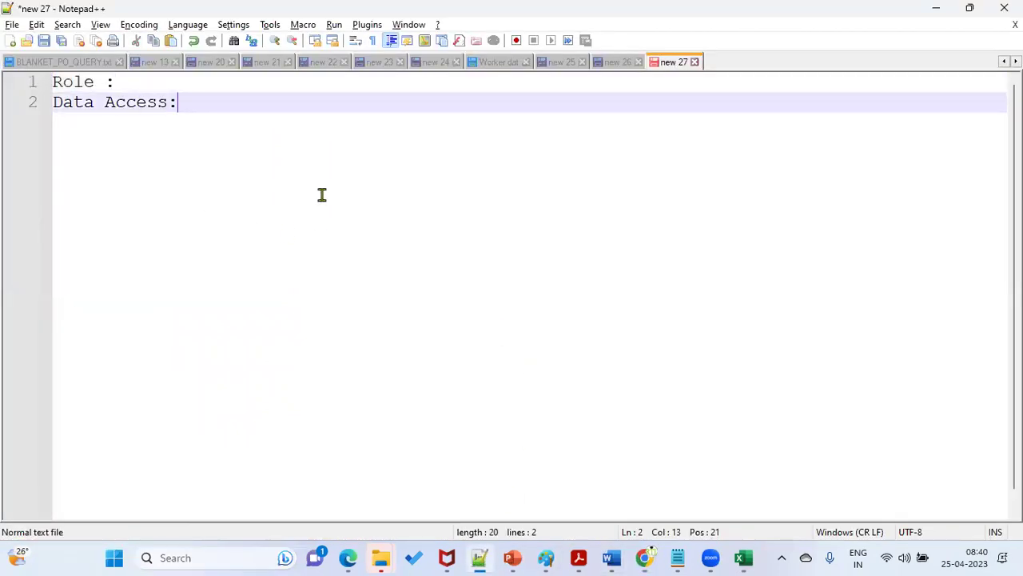
key(Return)
key(Return)
text(Abstract)
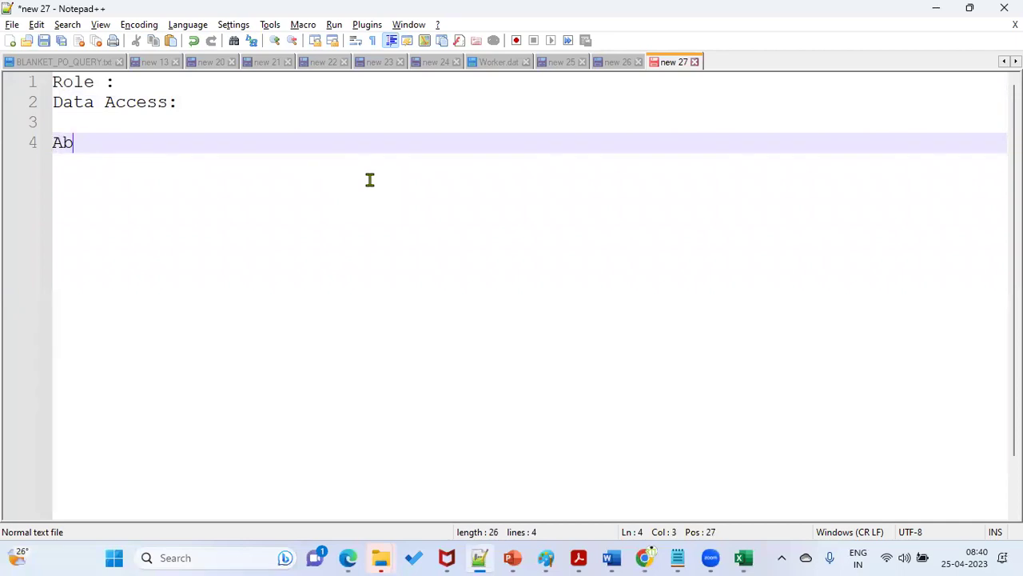
key(Return)
text(Duty)
key(Return)
text(Job)
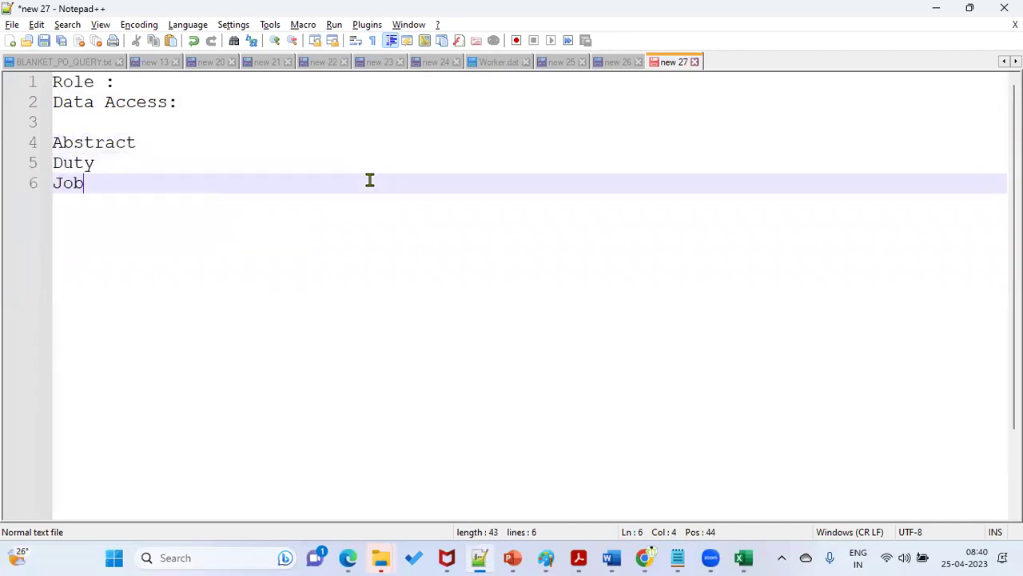
key(Return)
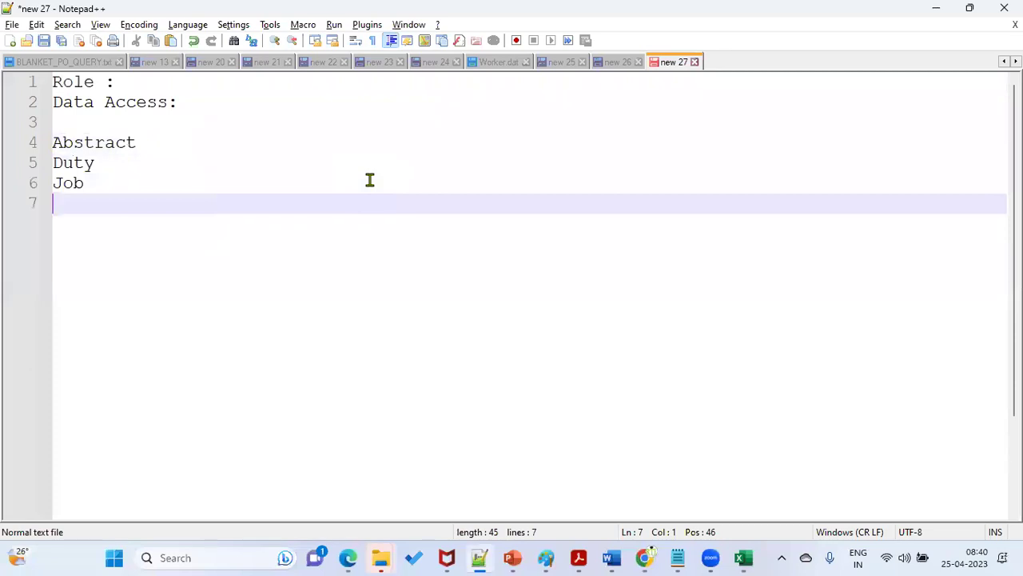
text(Data Role)
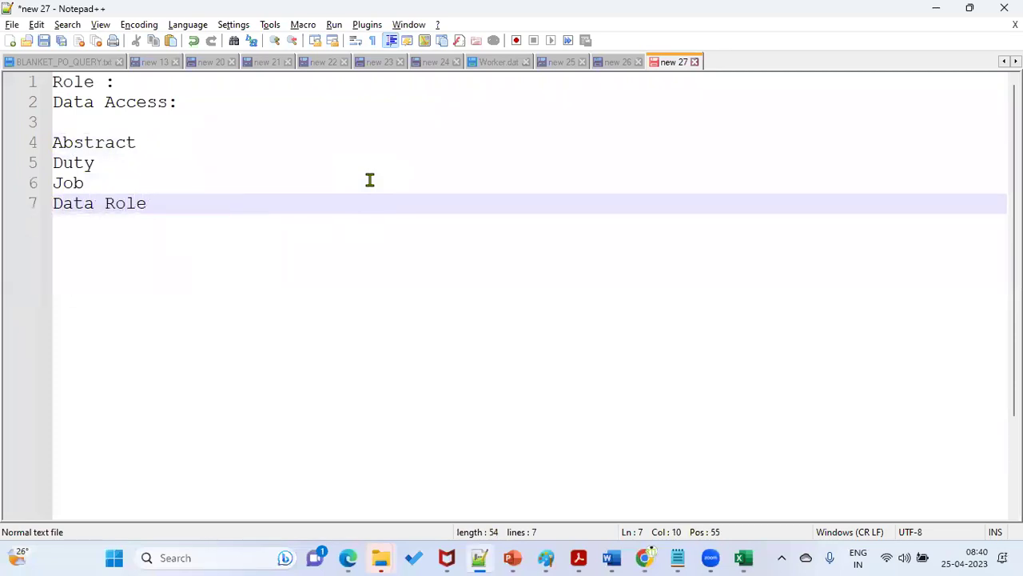
key(Return)
text(Custom Rol)
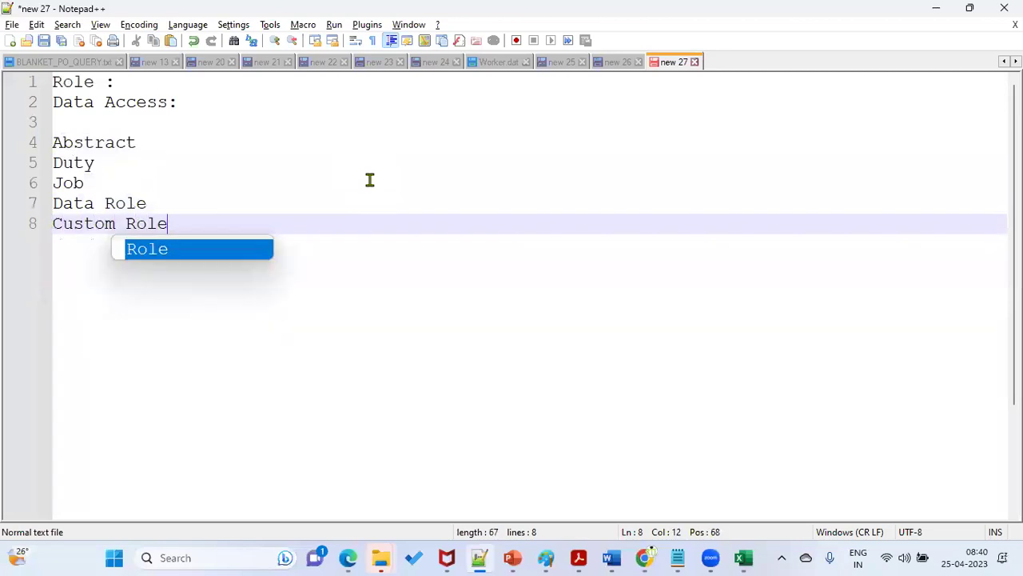
text(e)
key(Return)
key(Return)
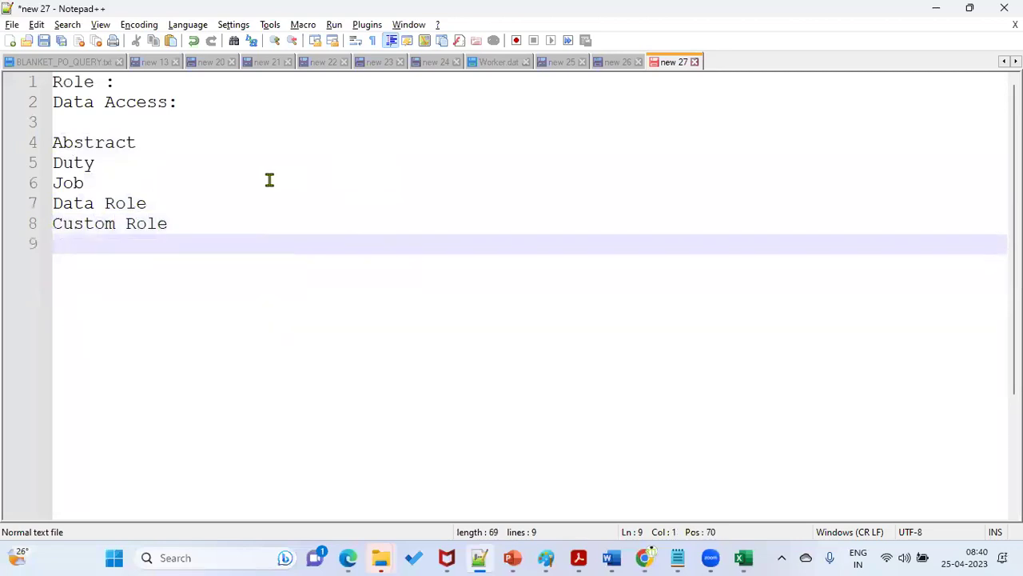
Step: Highlight 'Job' in the note and return to the Accounts Payable Manager page
drag(88, 183, 50, 183)
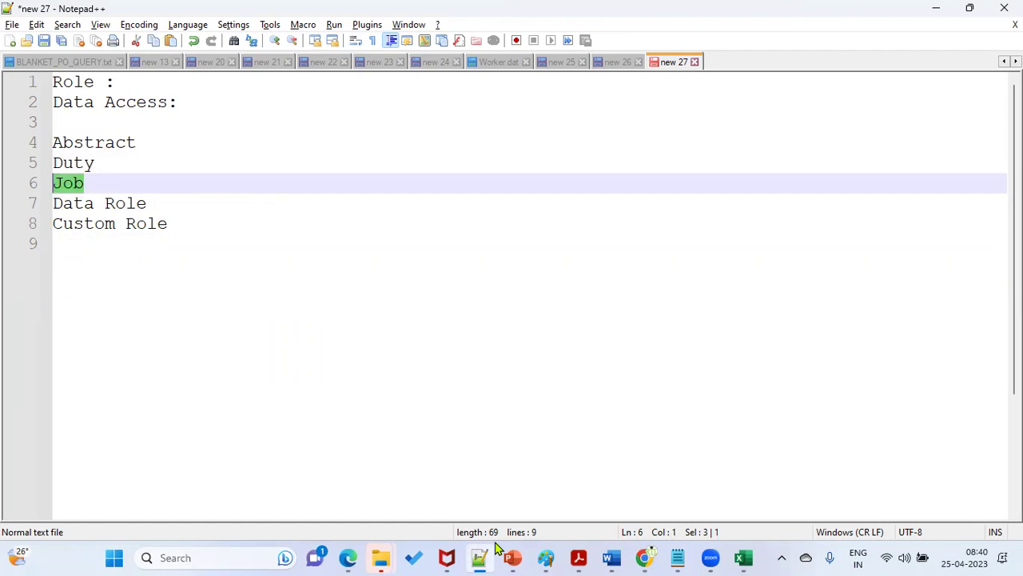
mouse_move(644, 557)
click(644, 480)
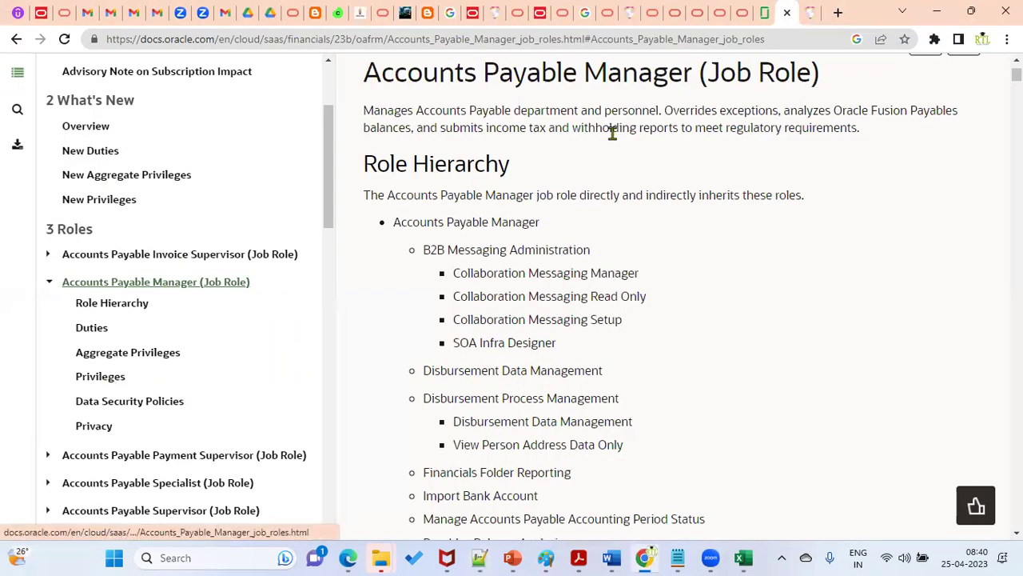
Step: Highlight the role heading and jump through Role Hierarchy, Duties, Aggregate Privileges and Privileges
drag(365, 80, 690, 80)
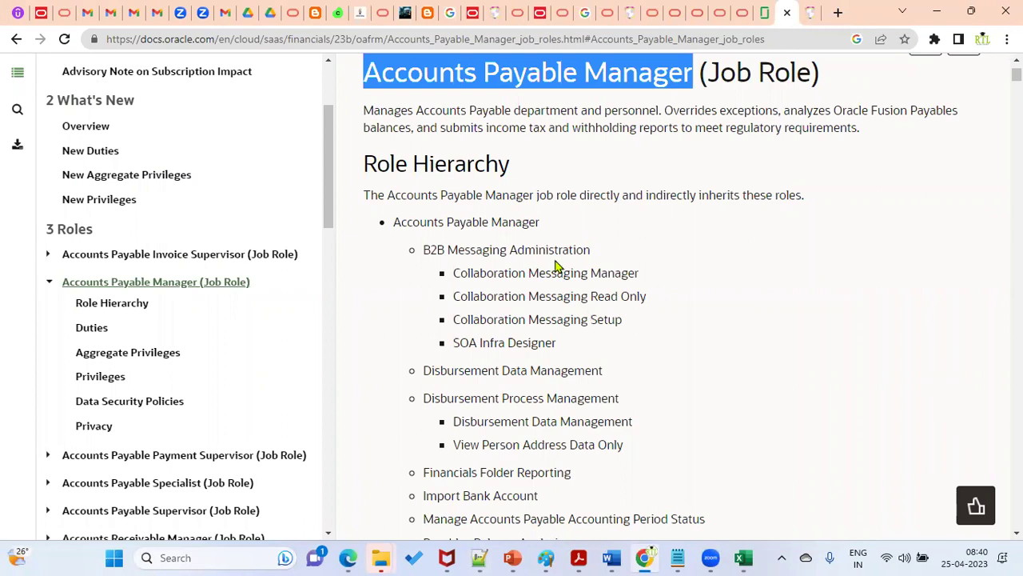
click(121, 303)
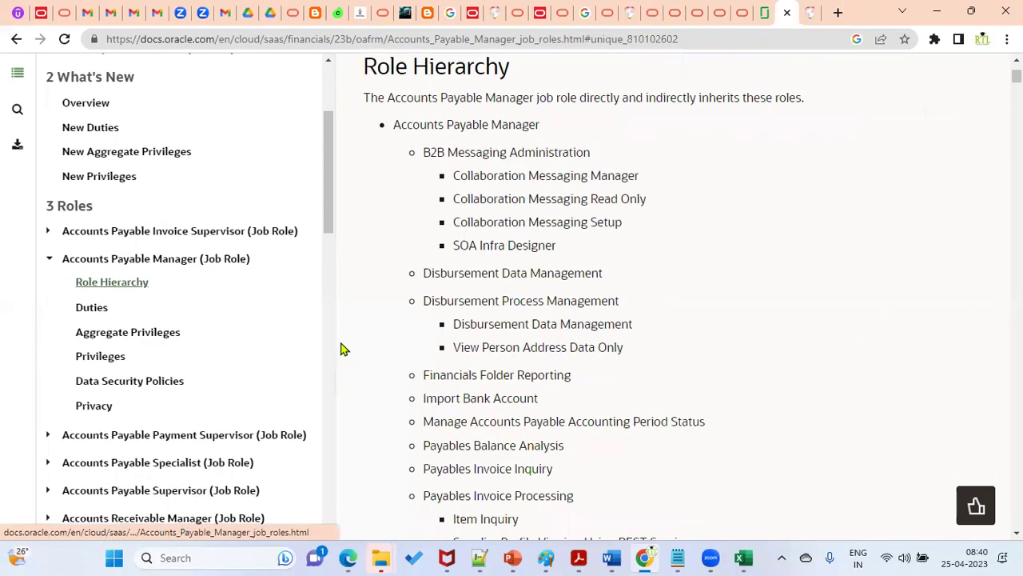
click(88, 308)
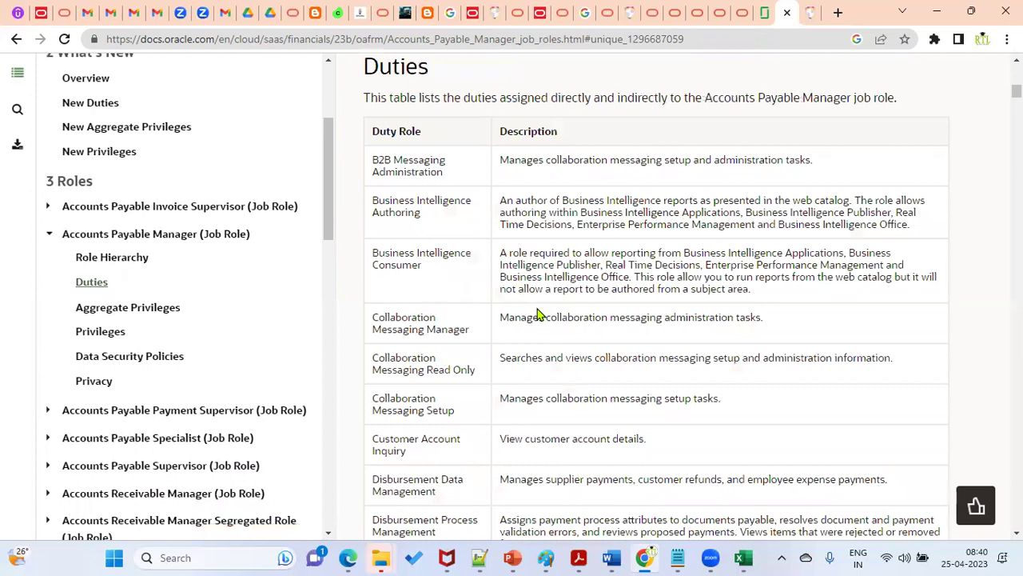
click(128, 308)
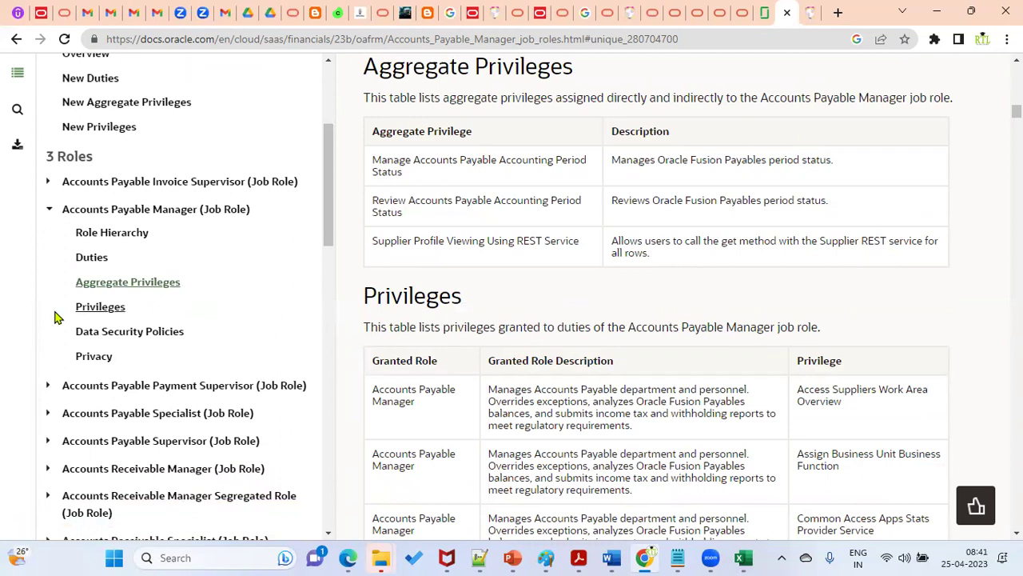
click(104, 309)
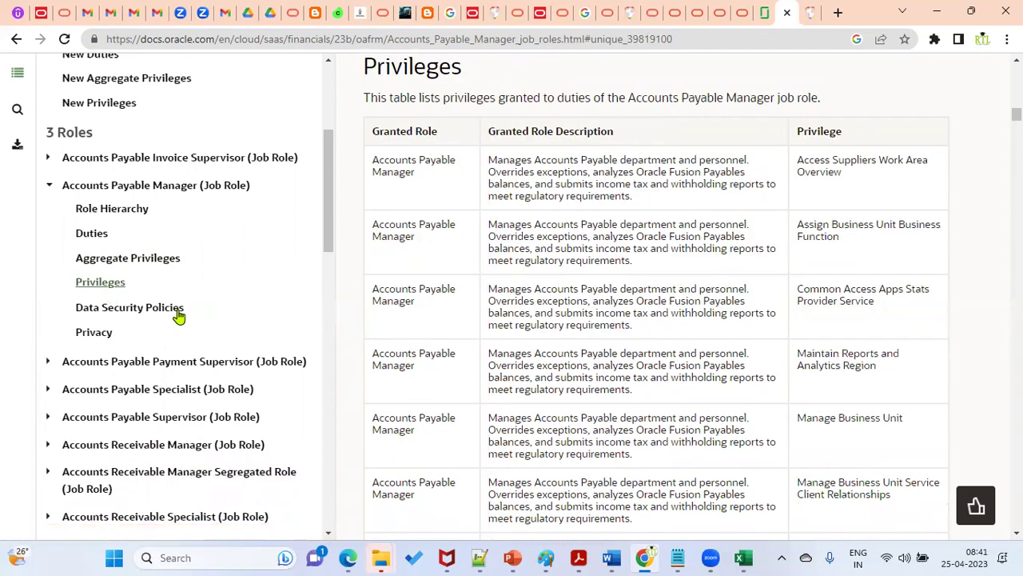
Step: Review the Data Security Policies and Privacy sections, then collapse the role's subtopics
click(173, 310)
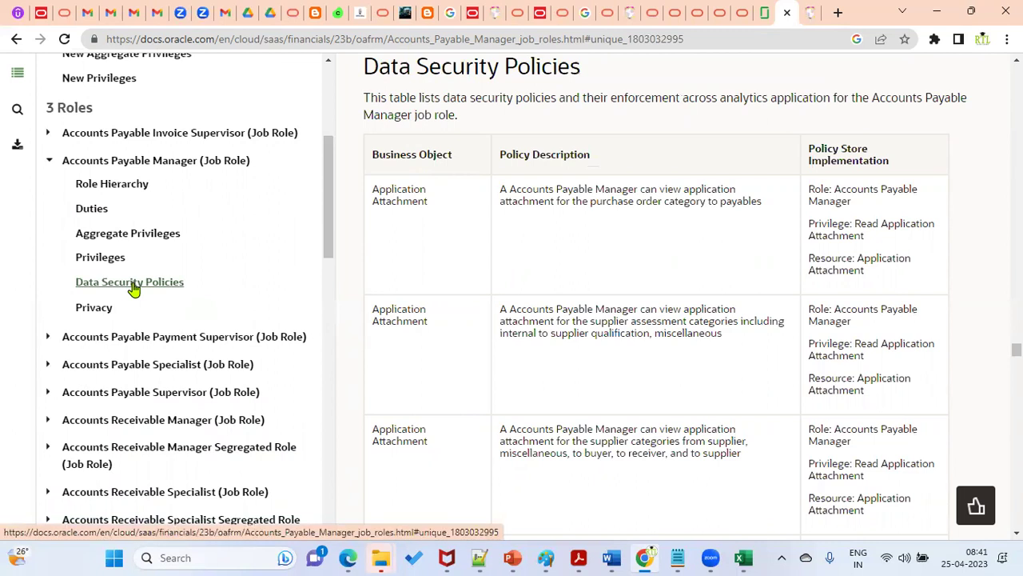
click(94, 312)
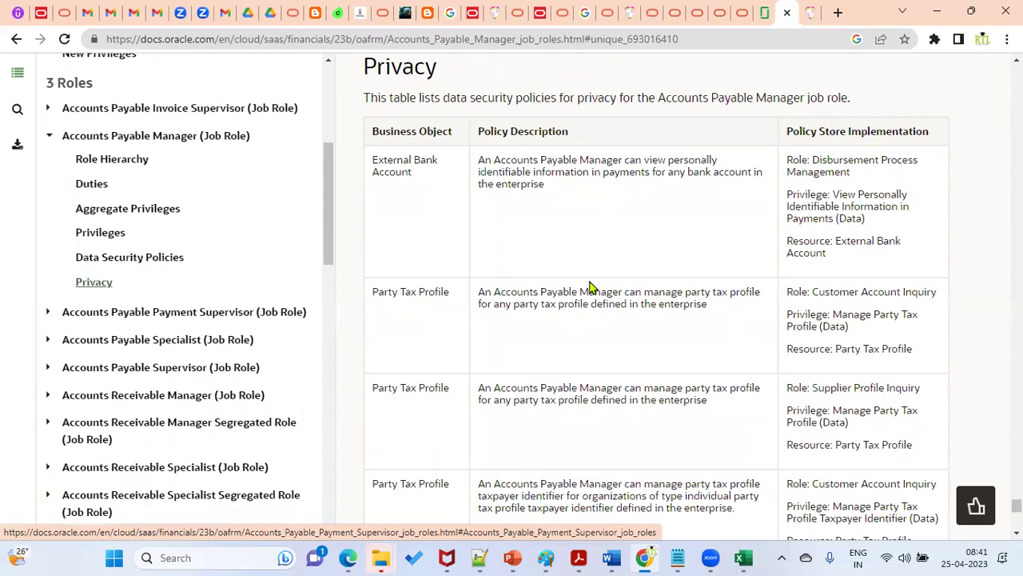
scroll(428, 293, down, 1)
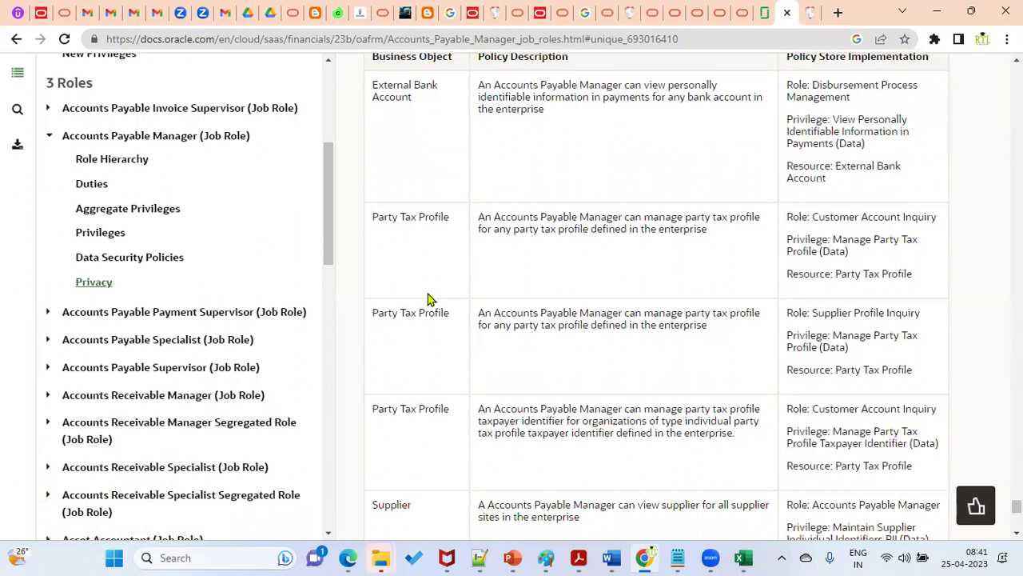
scroll(499, 309, down, 3)
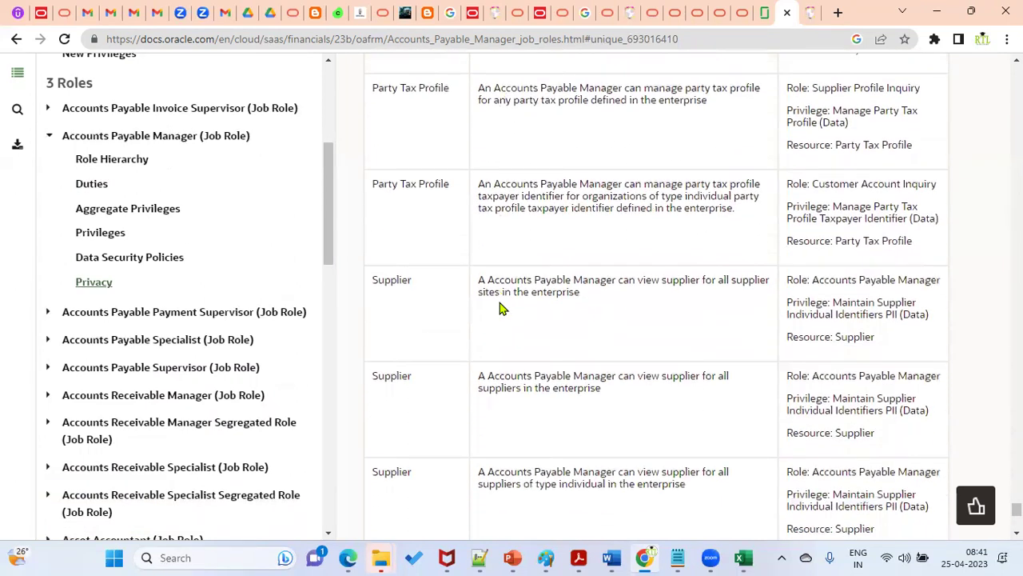
scroll(500, 309, up, 3)
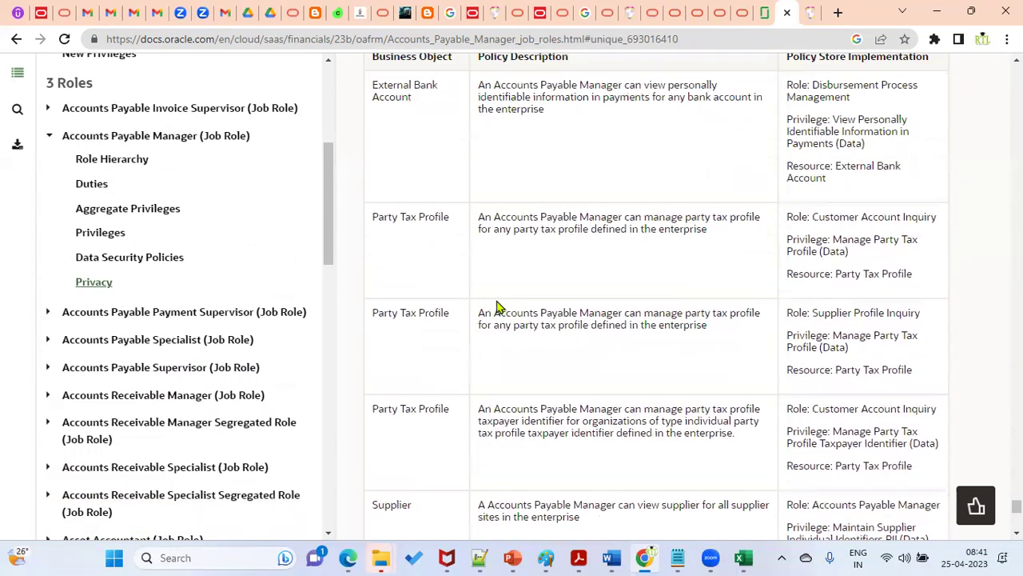
click(48, 137)
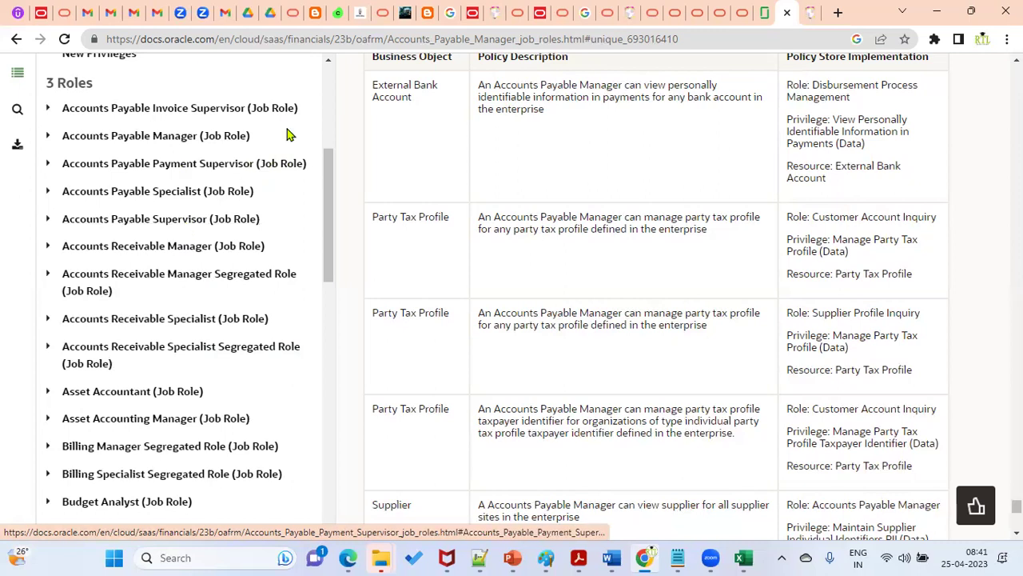
Step: Annotate the Accounts Payable Manager, Specialist and Supervisor roles, then clear the annotations
mouse_move(37, 99)
mouse_down()
mouse_move(355, 164)
mouse_move(407, 217)
mouse_move(406, 232)
mouse_up()
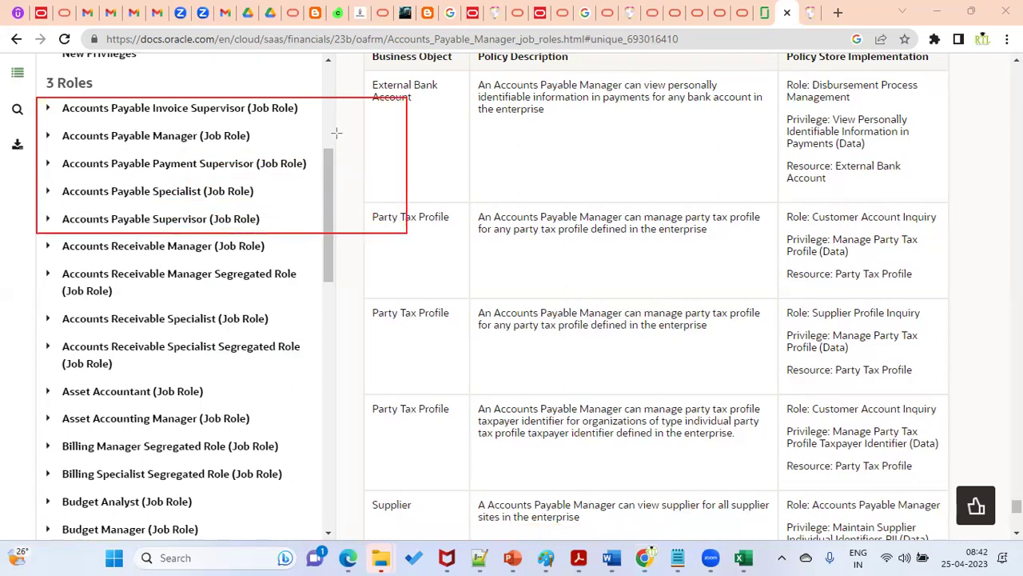
click(273, 136)
click(279, 194)
click(278, 221)
key(Escape)
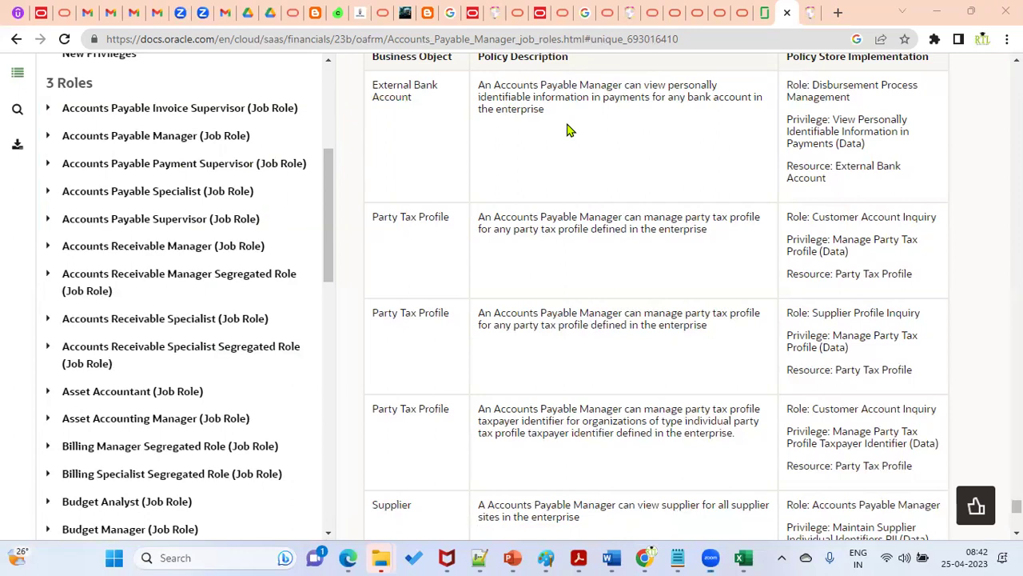
Step: Reopen the Accounts Payable Manager (Job Role) page at its top and highlight the heading
click(49, 138)
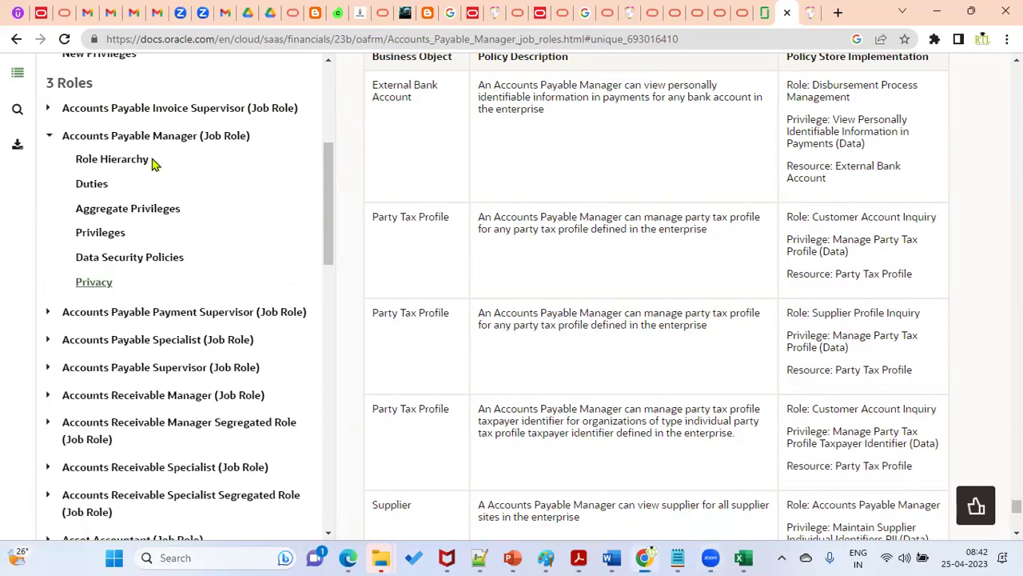
click(179, 137)
drag(369, 72, 694, 76)
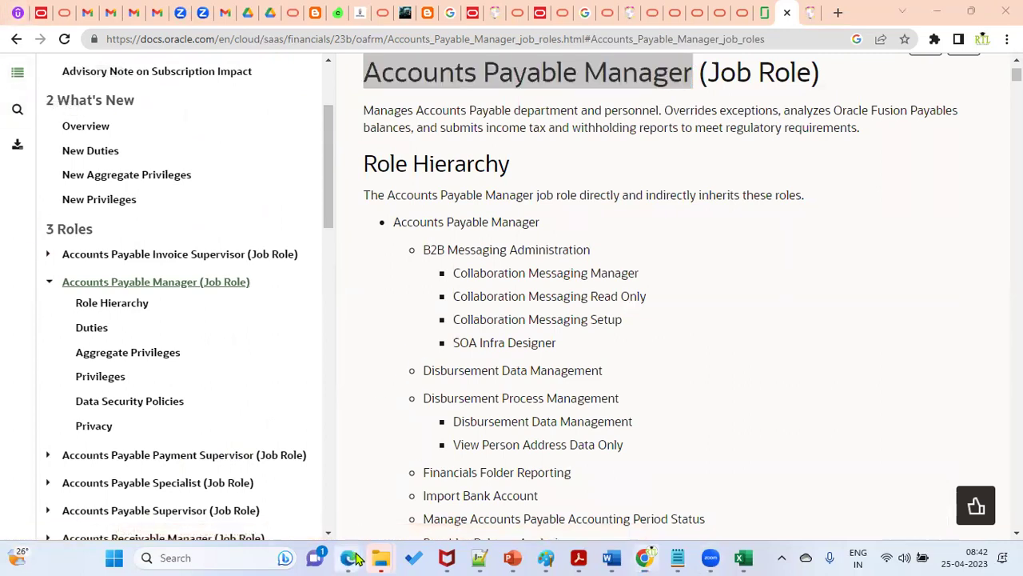
Step: Bring back the Monitor Processes window and switch the browser to full screen
mouse_move(349, 557)
click(235, 506)
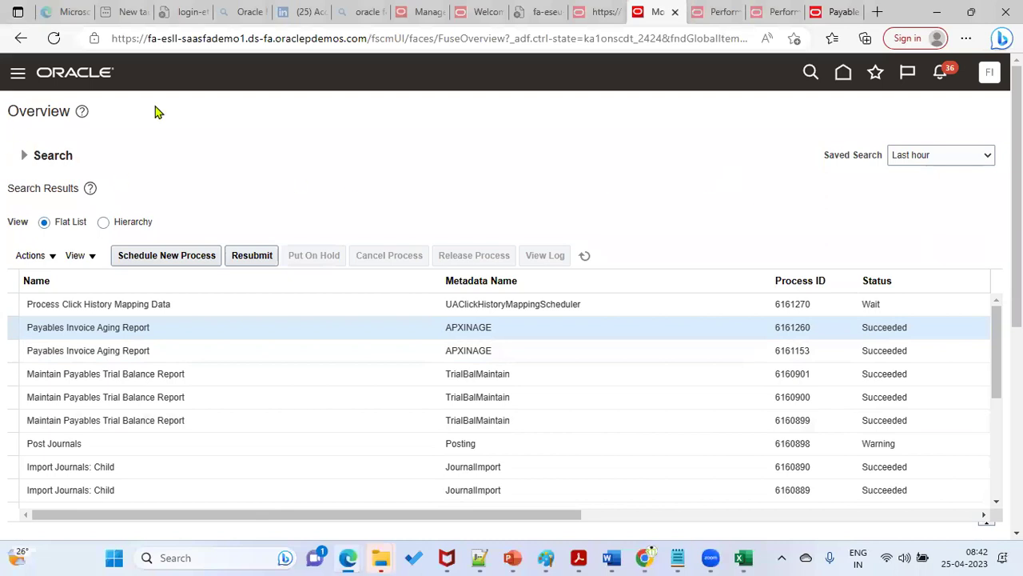
click(966, 39)
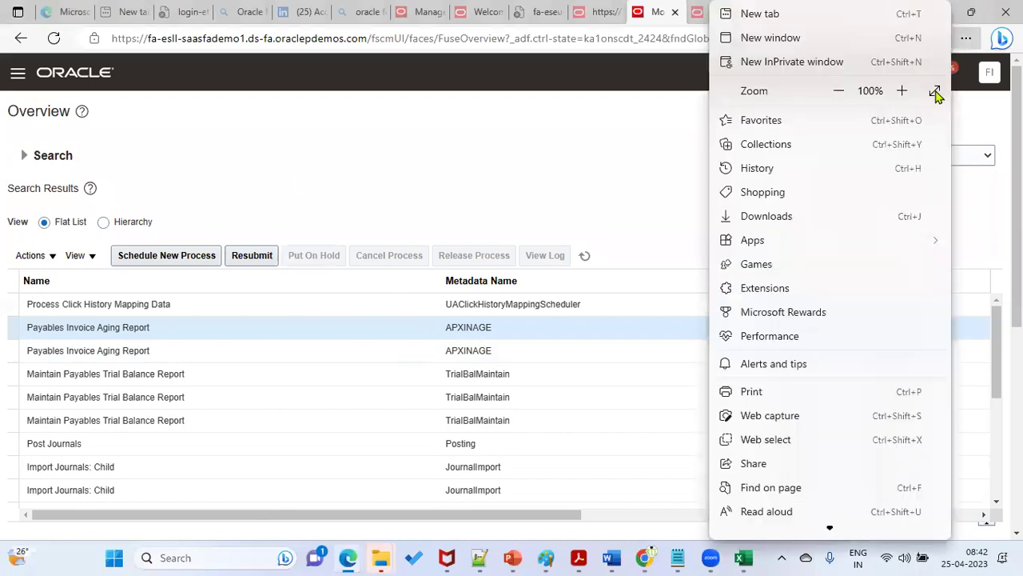
click(935, 91)
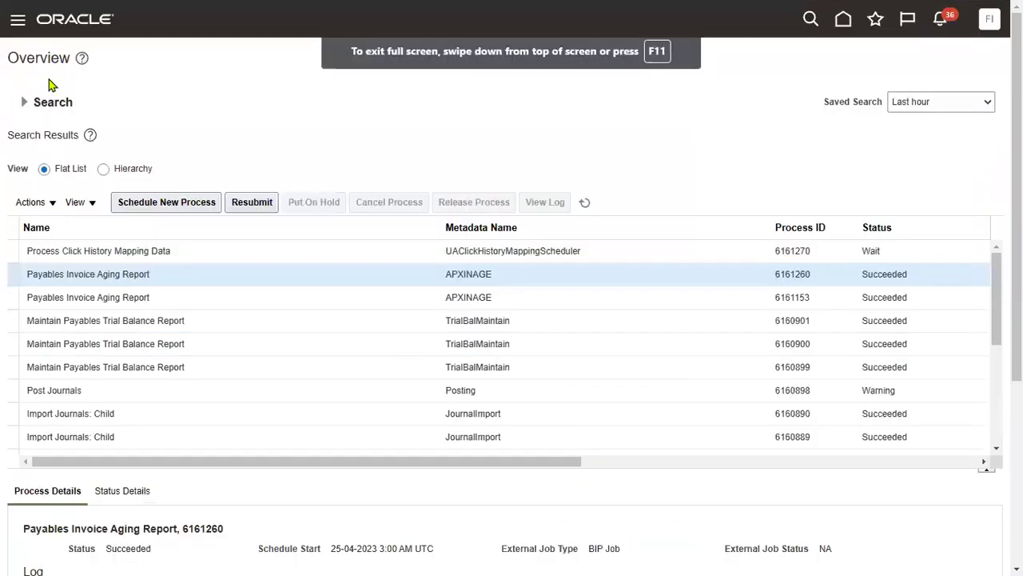
Step: Open Tools > Security Console from the Navigator
click(16, 22)
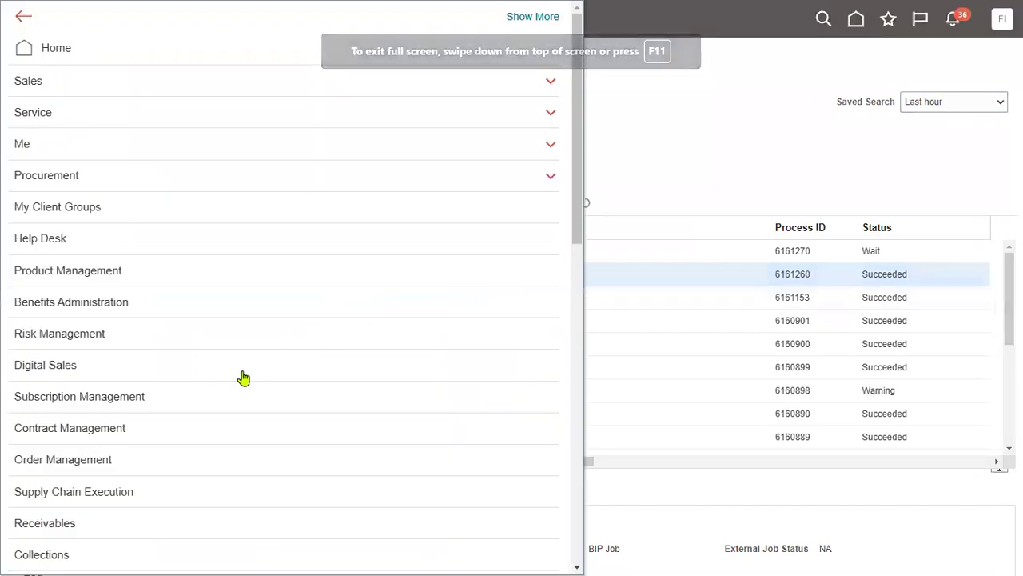
scroll(142, 498, down, 5)
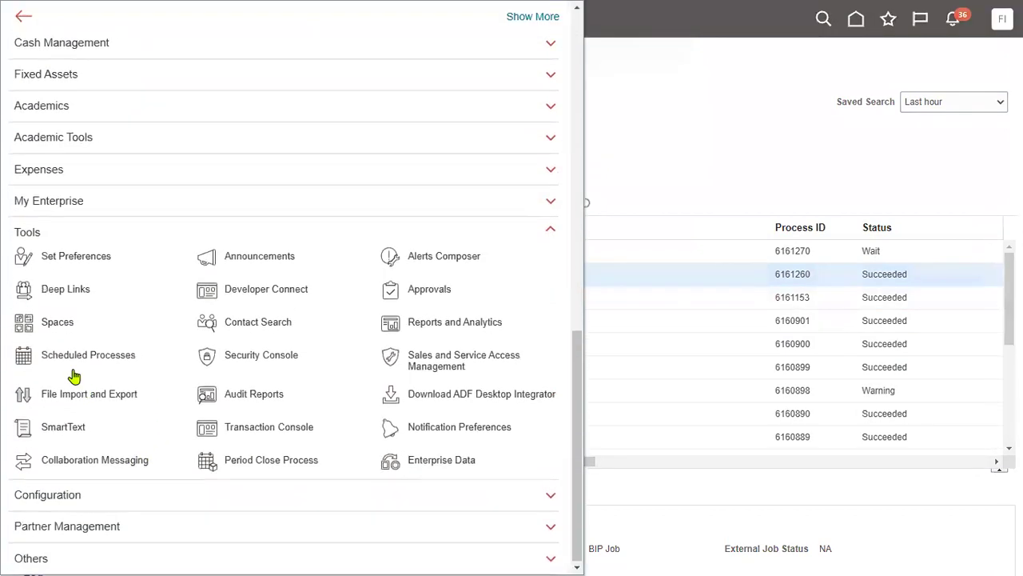
click(245, 369)
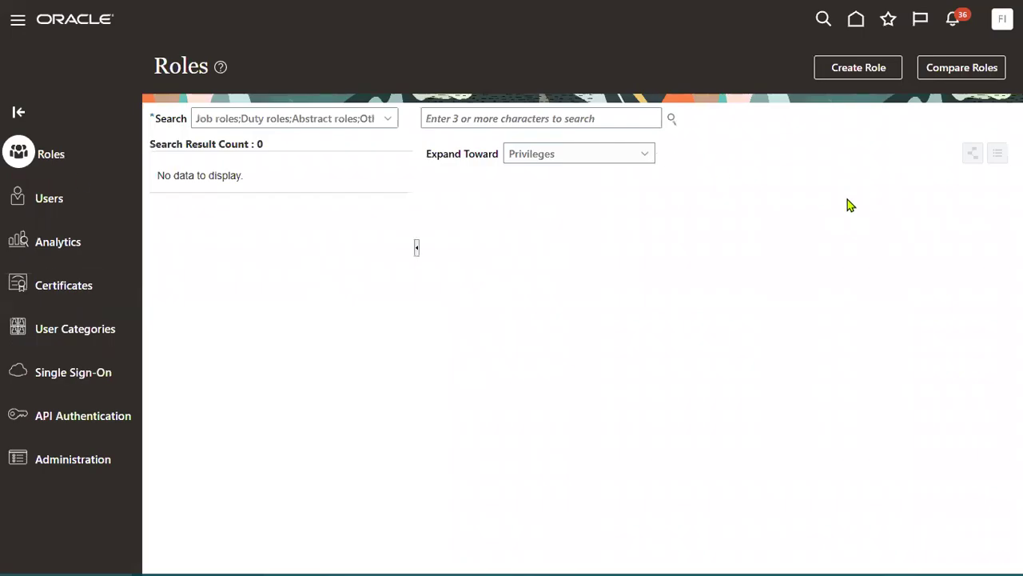
Step: Search roles for 'Accounts Payable Manager' and select the ORA_ job role
click(80, 206)
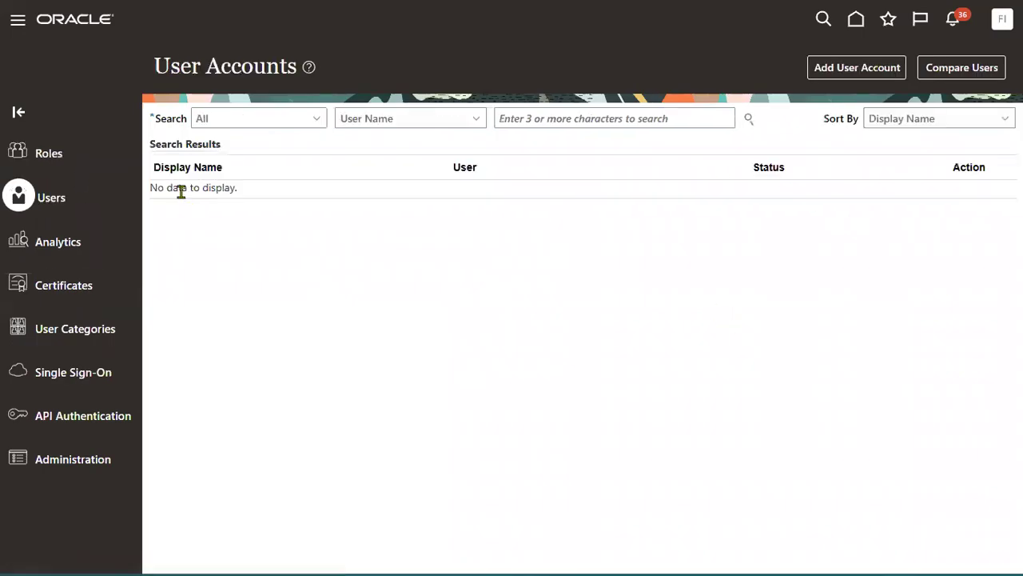
click(50, 159)
click(530, 118)
text(Accounts Payable Manager)
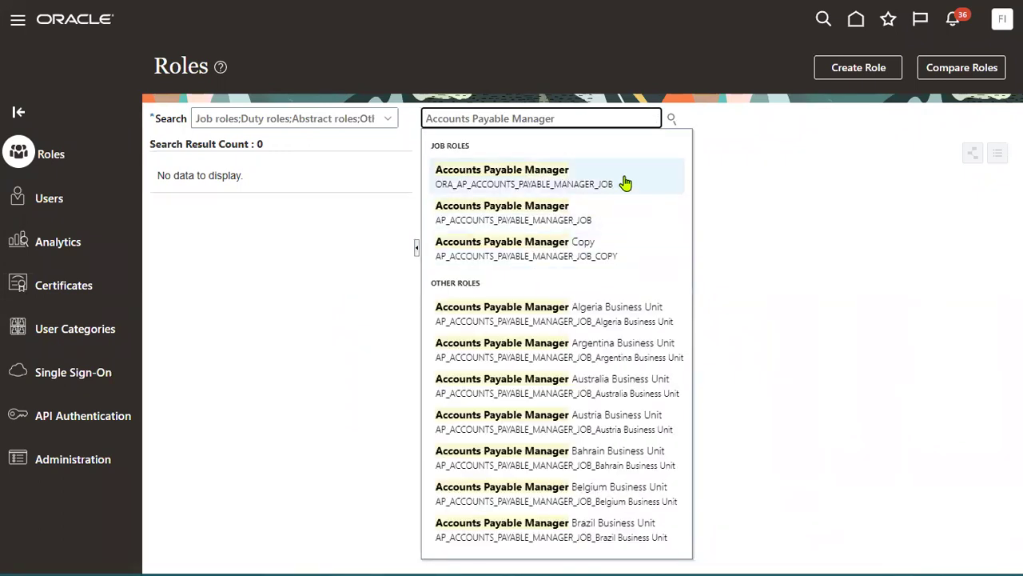
click(625, 183)
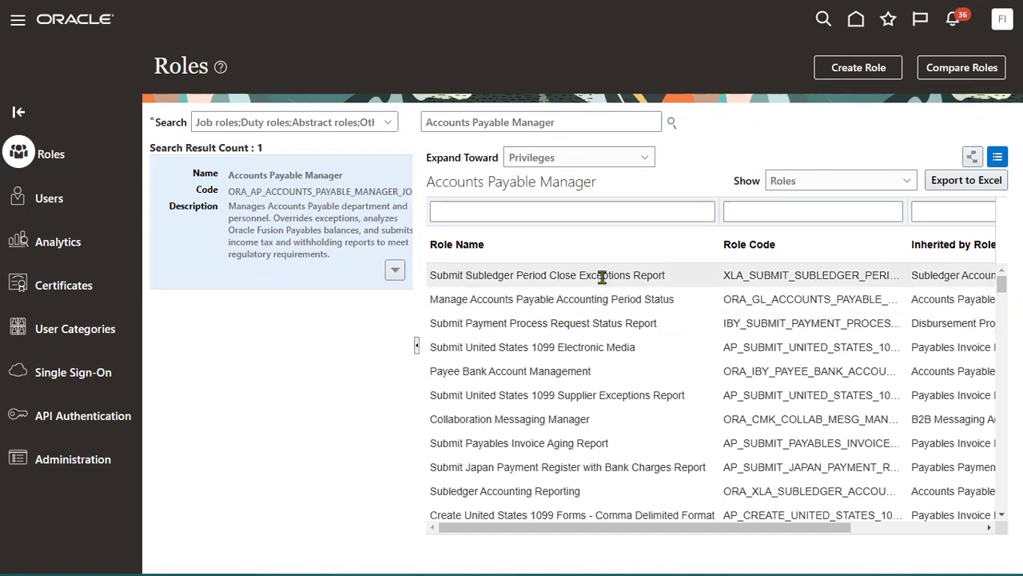
Step: Choose Edit Role from the role's menu and point out the Predefined Role label
click(396, 270)
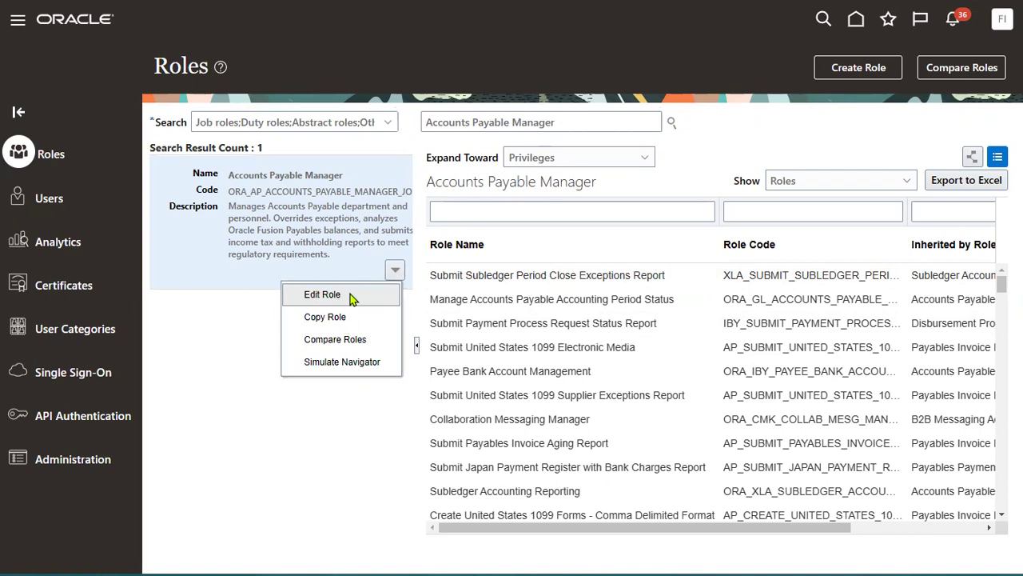
click(350, 296)
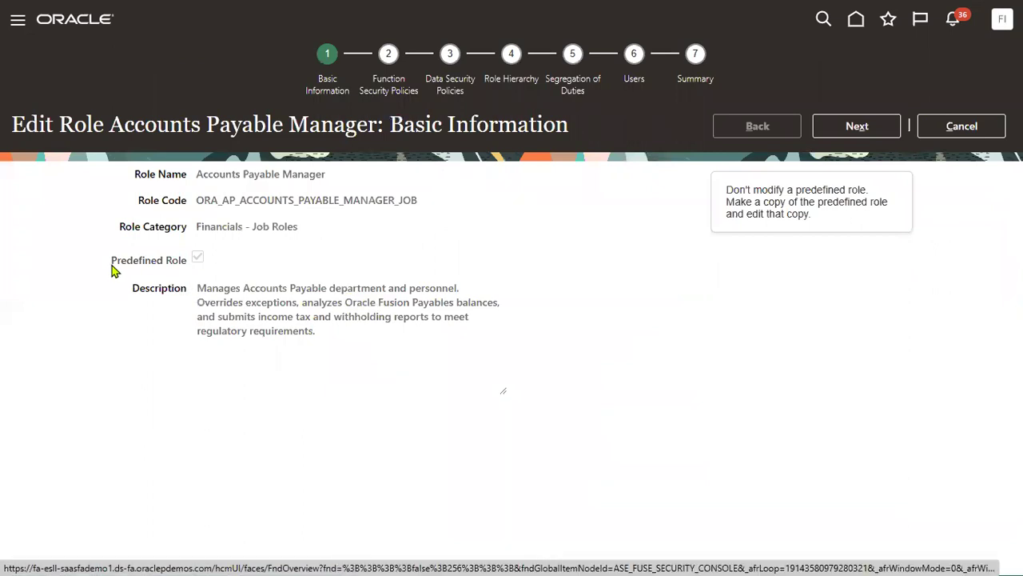
drag(112, 270, 206, 265)
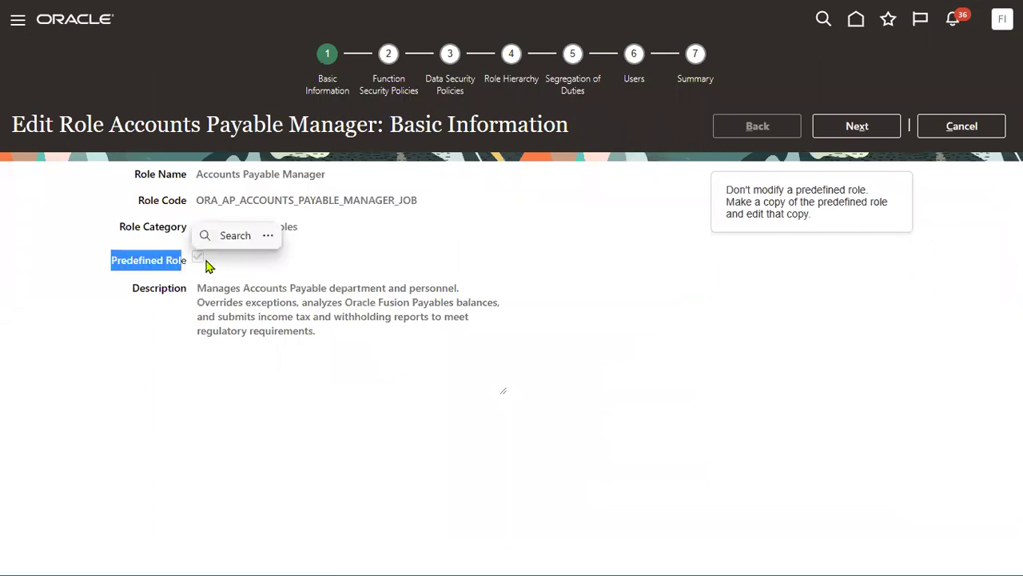
Step: Step through Function Security, Data Security, Role Hierarchy and Segregation of Duties to the Users step
click(281, 270)
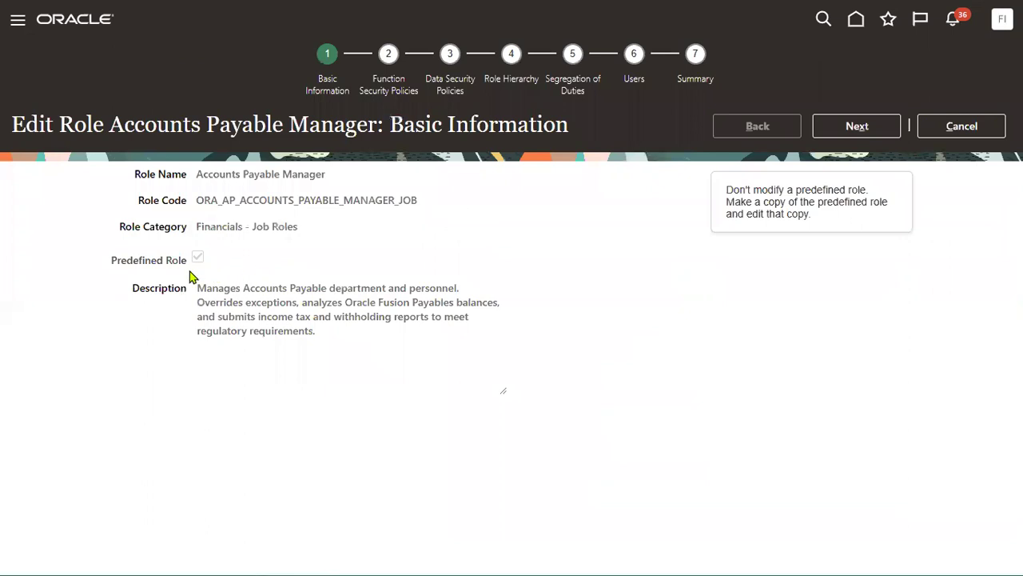
click(857, 126)
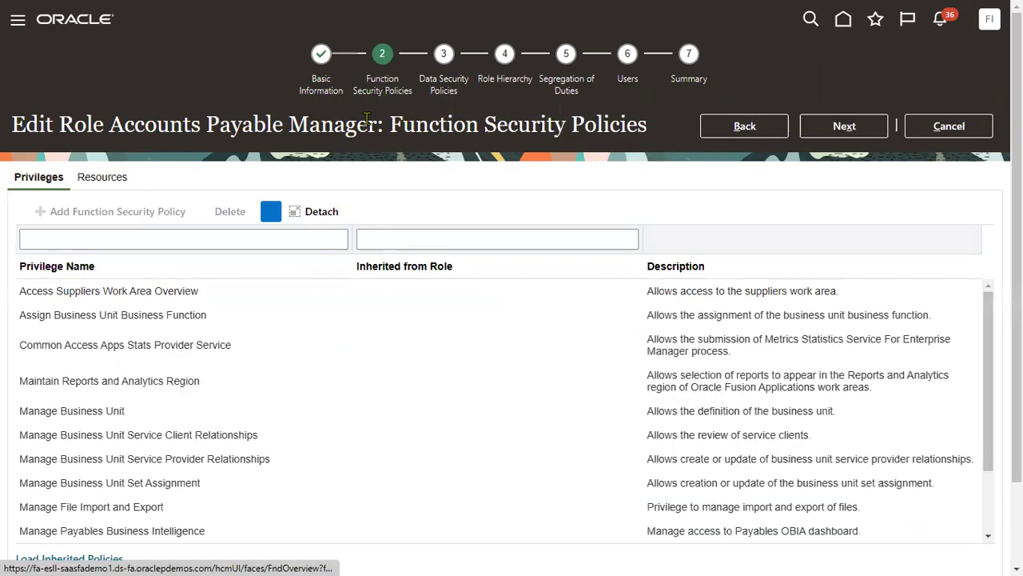
click(207, 303)
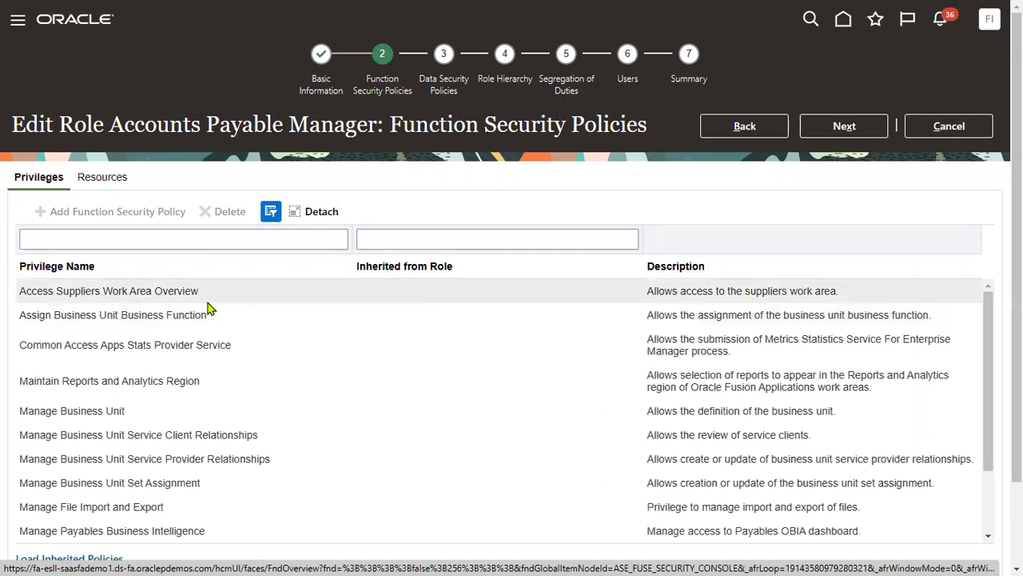
click(821, 132)
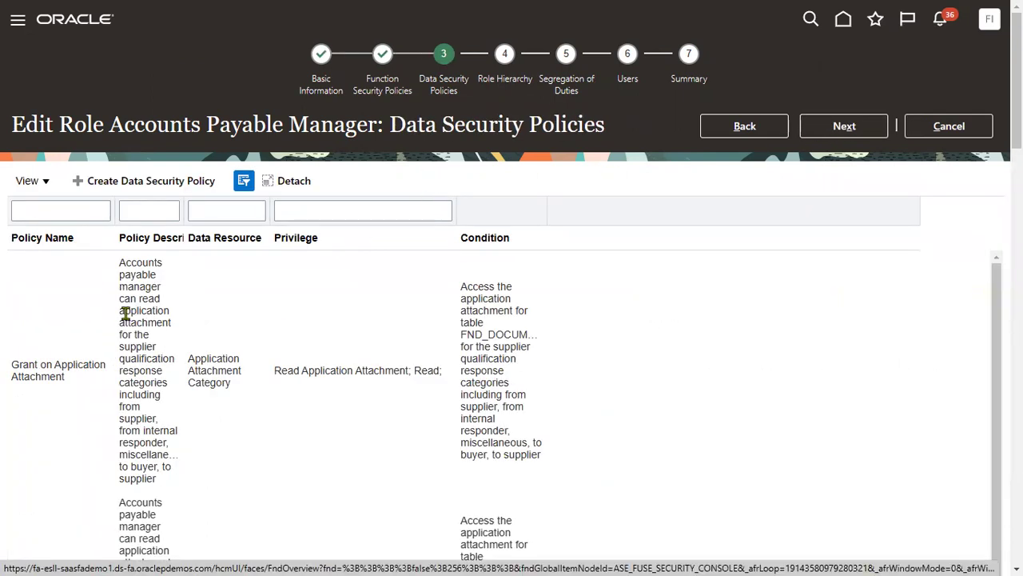
click(823, 129)
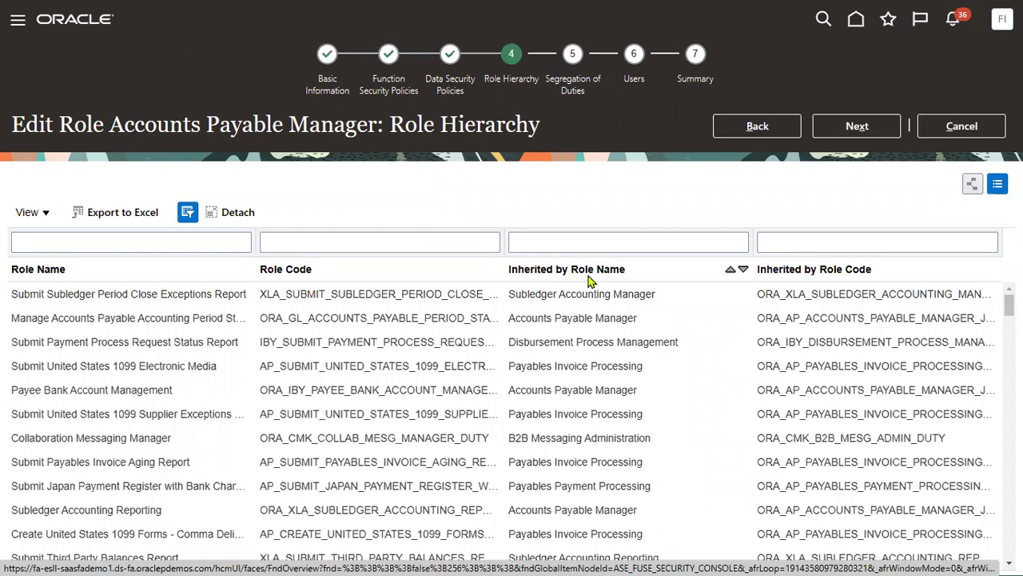
click(859, 136)
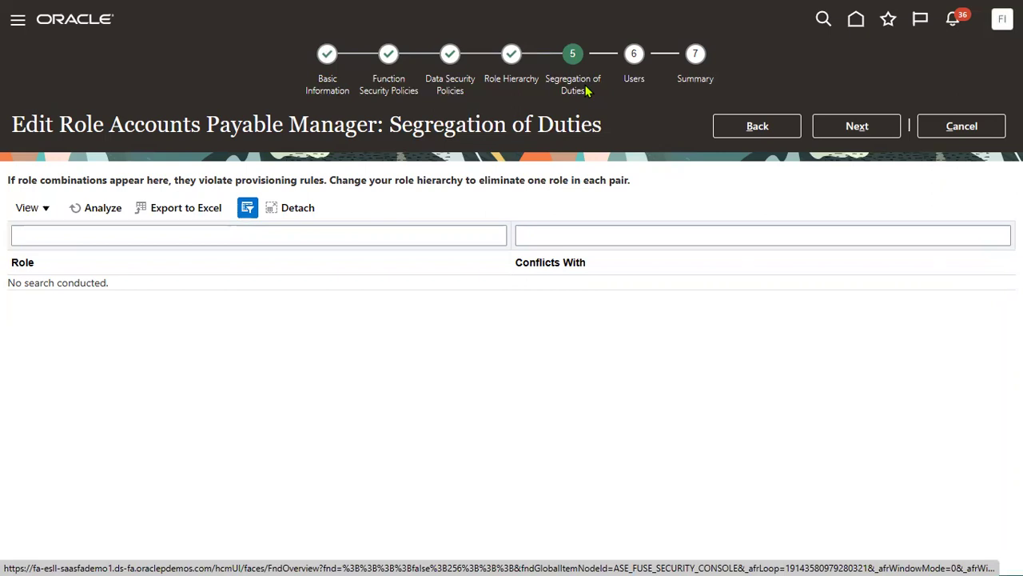
click(855, 128)
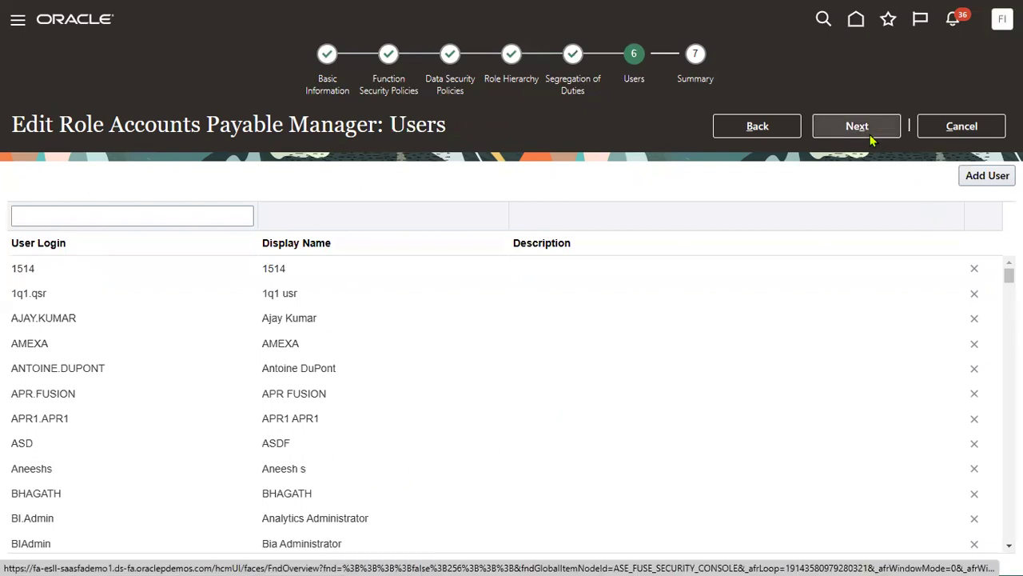
Step: Point out an assigned user login, go to Summary, cancel without saving, and reopen the role's actions
double_click(44, 417)
click(27, 419)
triple_click(27, 418)
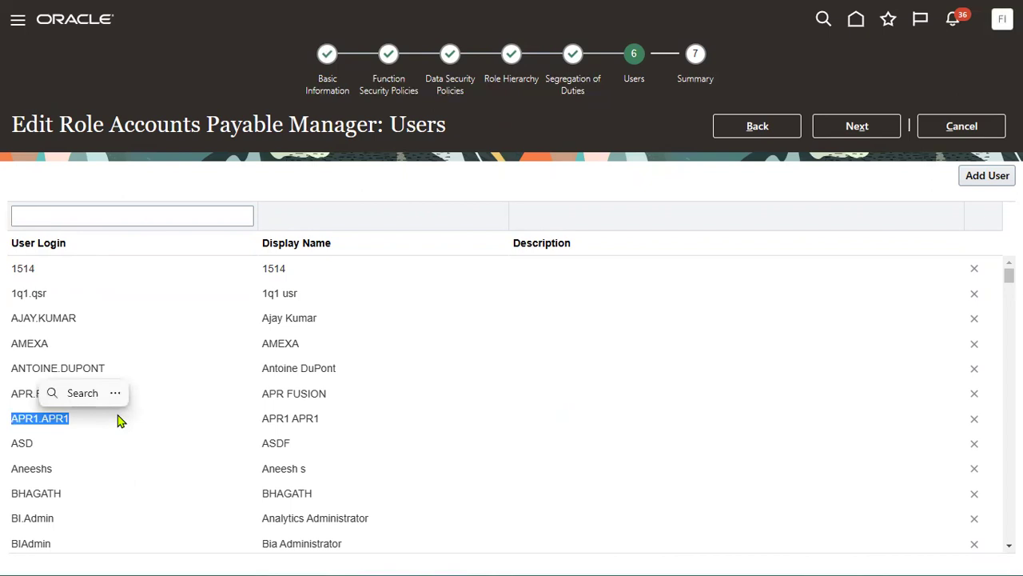
click(148, 398)
click(872, 132)
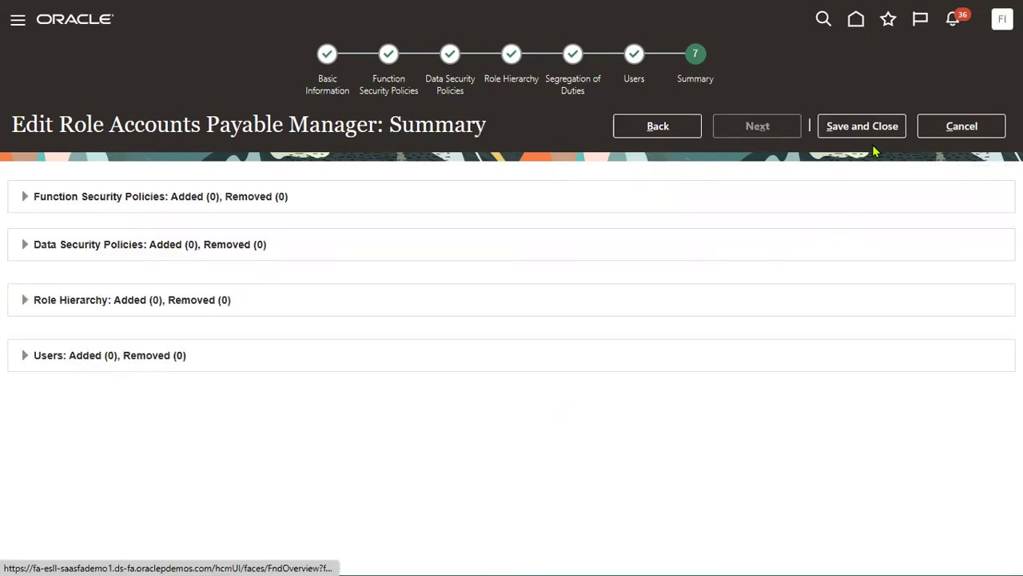
click(949, 131)
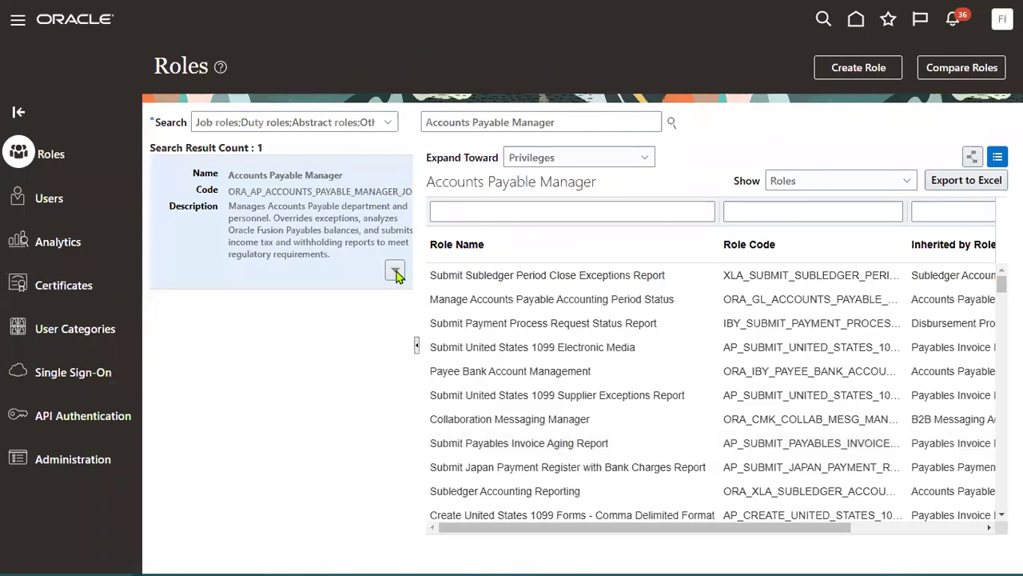
click(395, 271)
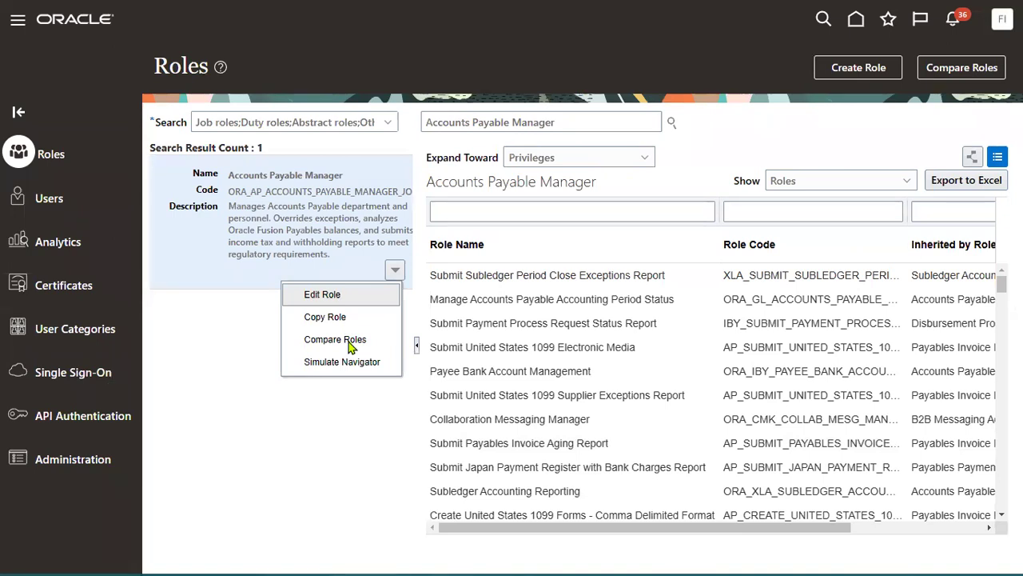
Step: Simulate the Accounts Payable Manager navigator and bring up access options for Payables Invoices
click(345, 361)
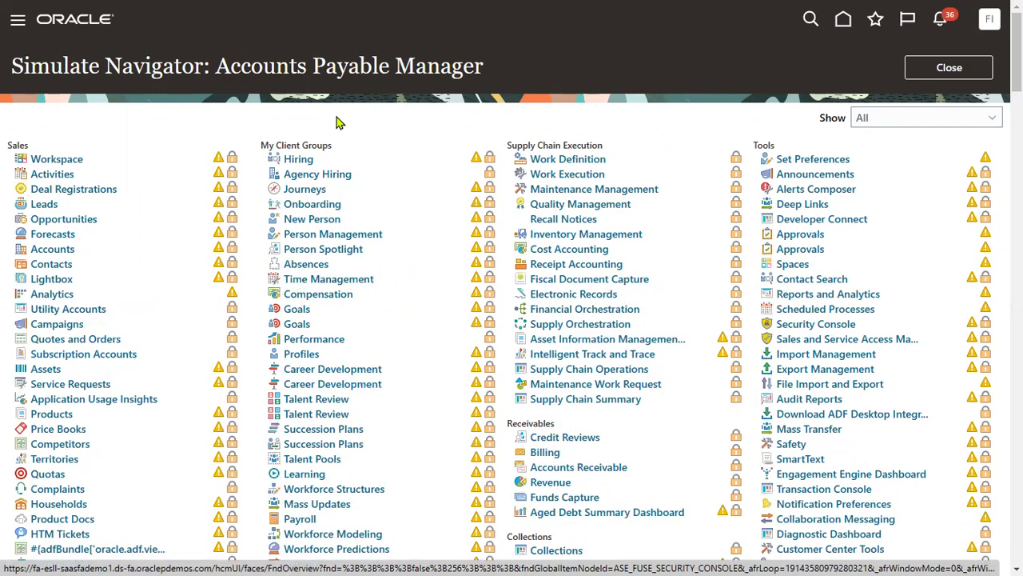
drag(215, 66, 495, 76)
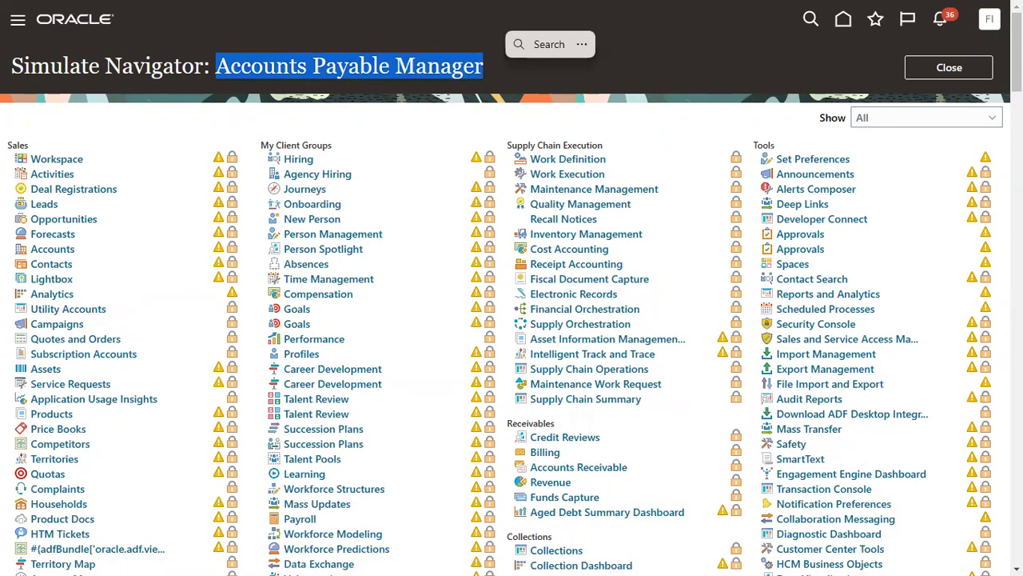
key(ctrl+c)
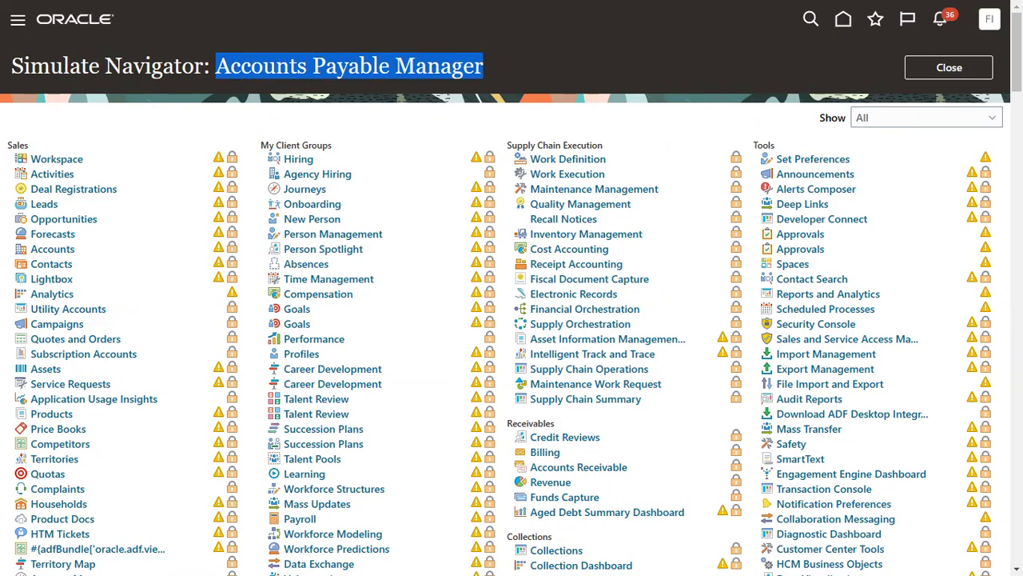
scroll(512, 319, down, 3)
scroll(511, 320, down, 7)
scroll(584, 277, down, 2)
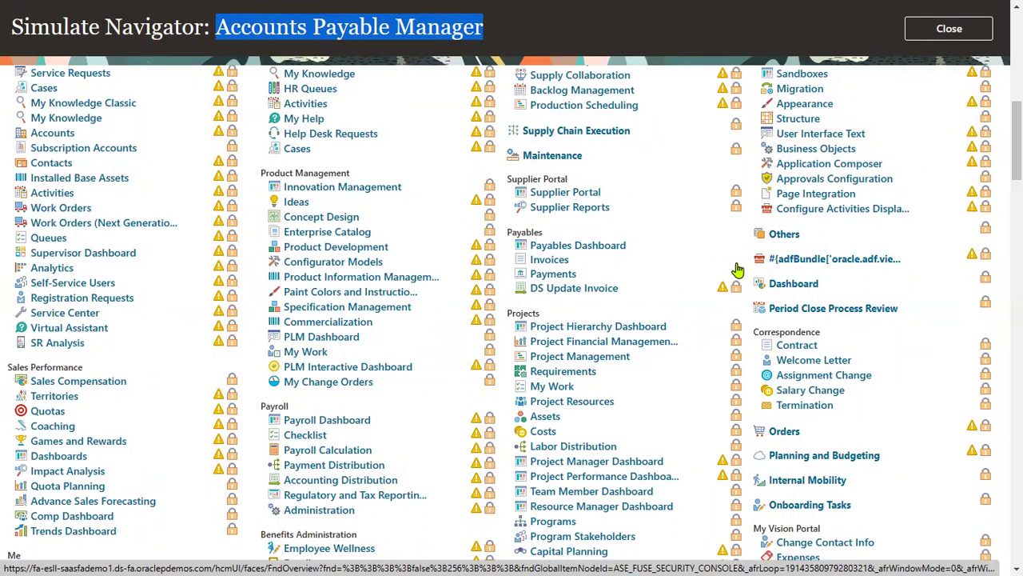
click(566, 265)
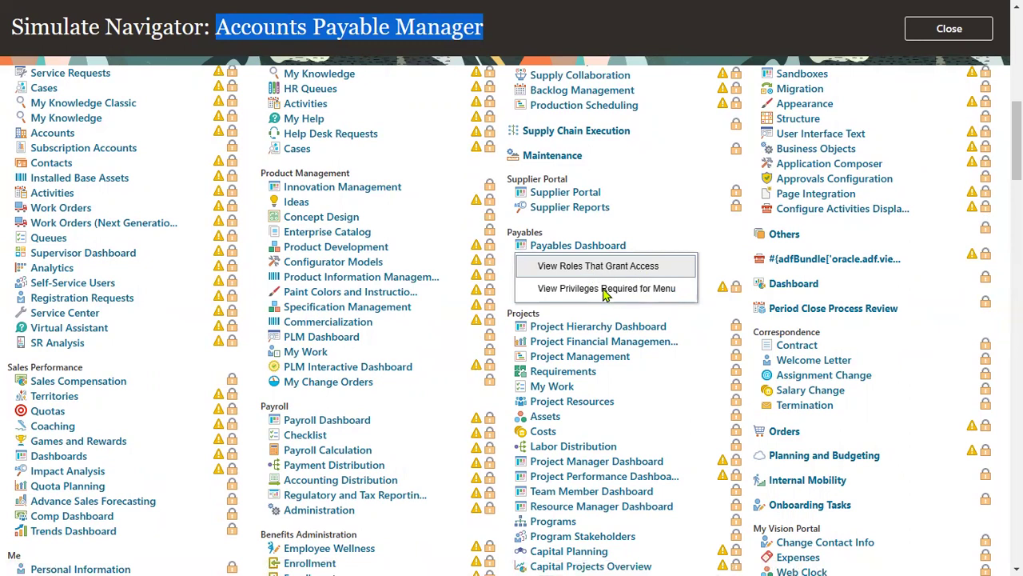
Step: Review the roles granting access to Invoices, then close the Simulate Navigator
click(627, 272)
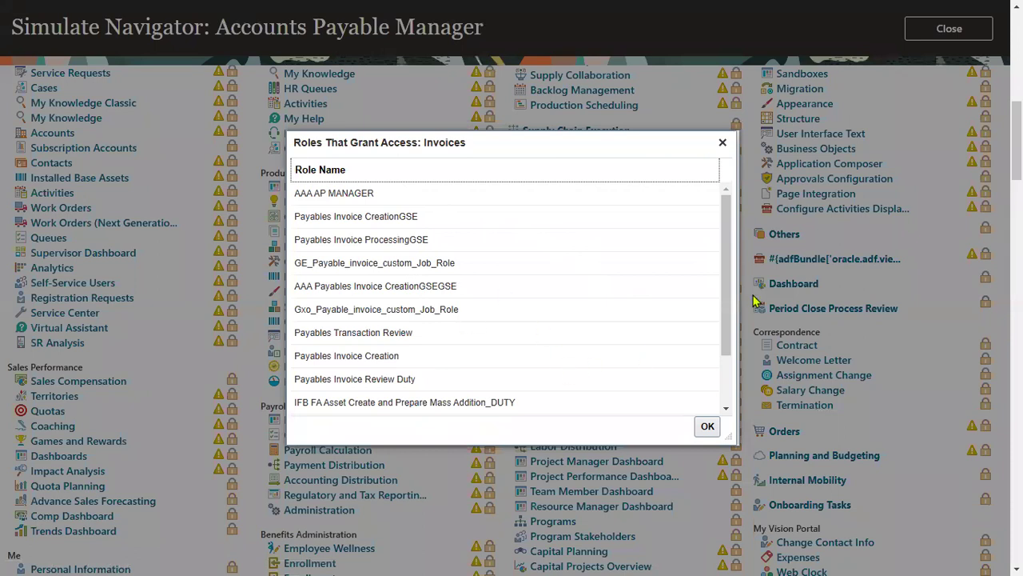
drag(729, 303, 717, 364)
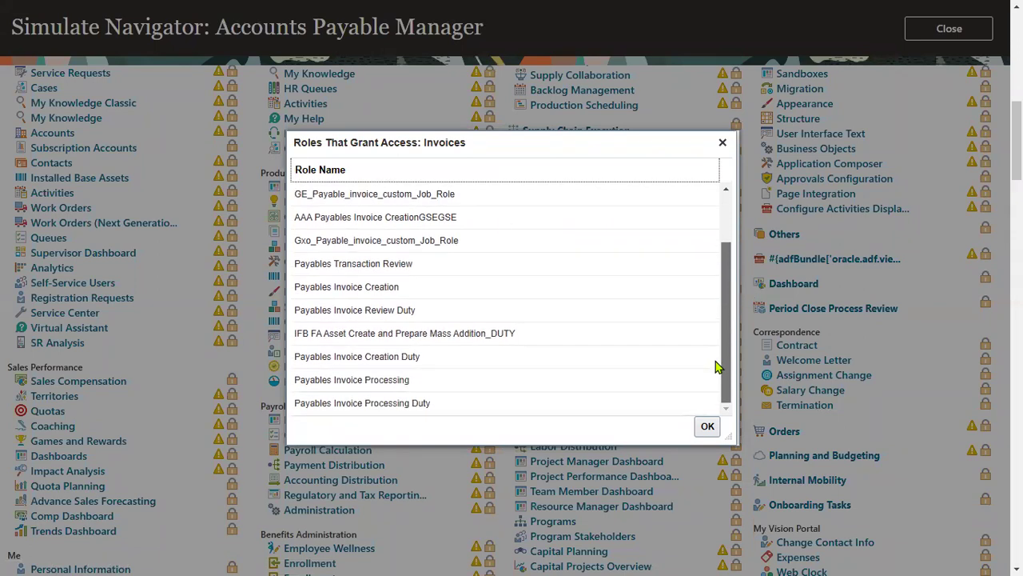
click(707, 426)
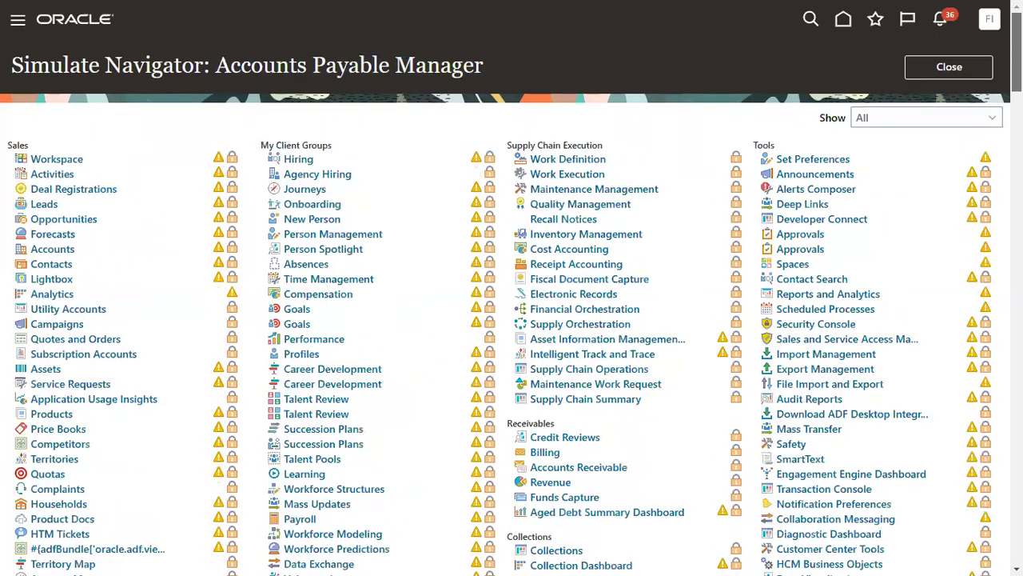
click(951, 68)
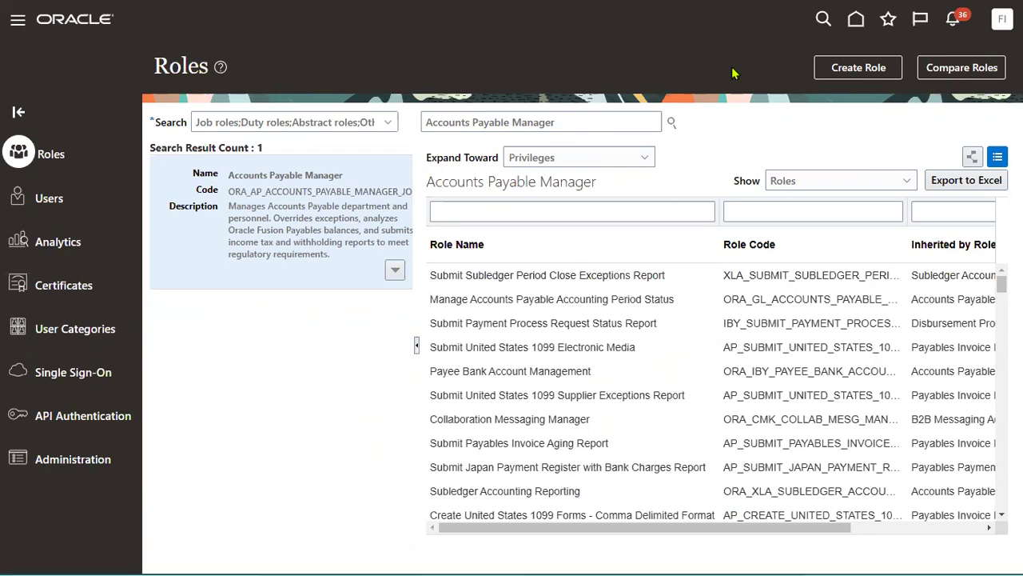
Step: Switch to Notepad++ and select the 'Role :' and 'Data Access:' note lines
key(alt+Tab)
key(alt+Tab)
key(alt+Tab)
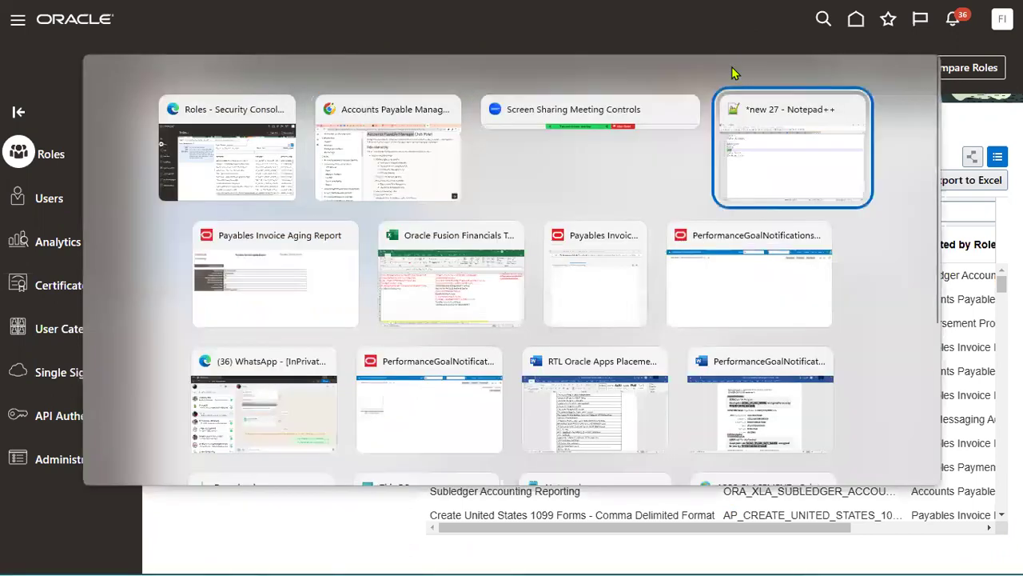
drag(120, 83, 19, 80)
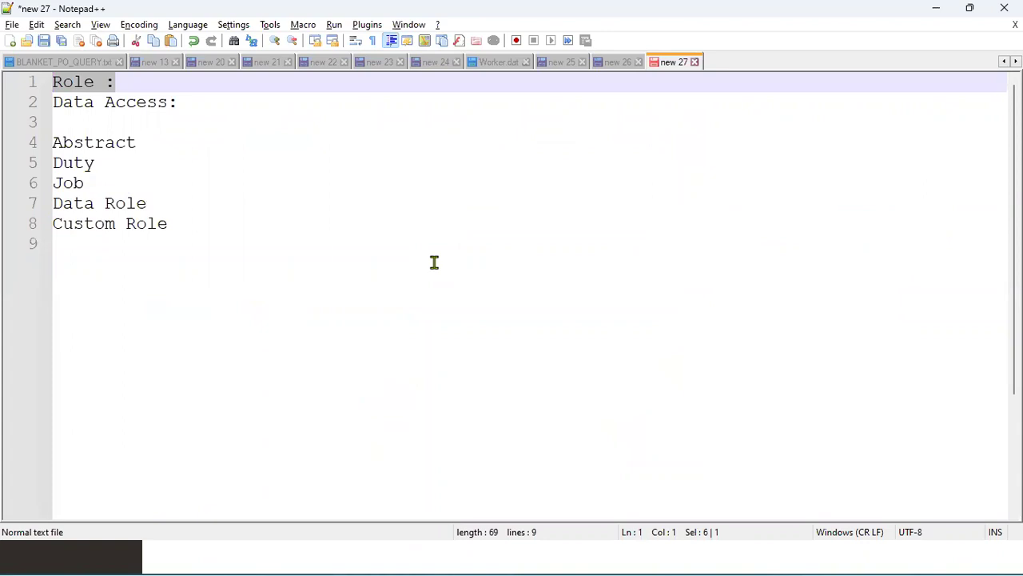
drag(177, 102, 53, 103)
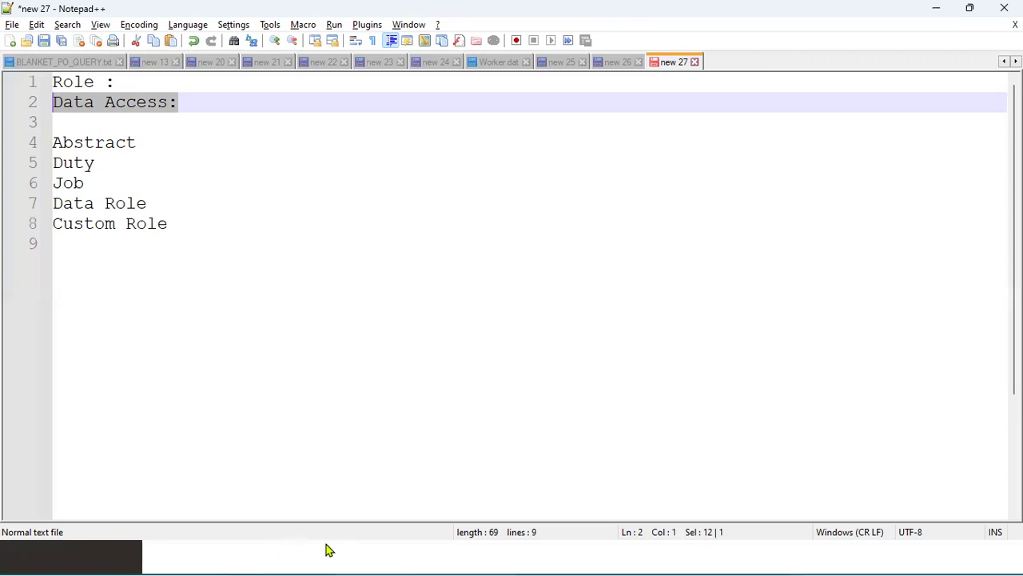
Step: Go to Setup and Maintenance with the Financials setup offering selected
click(936, 9)
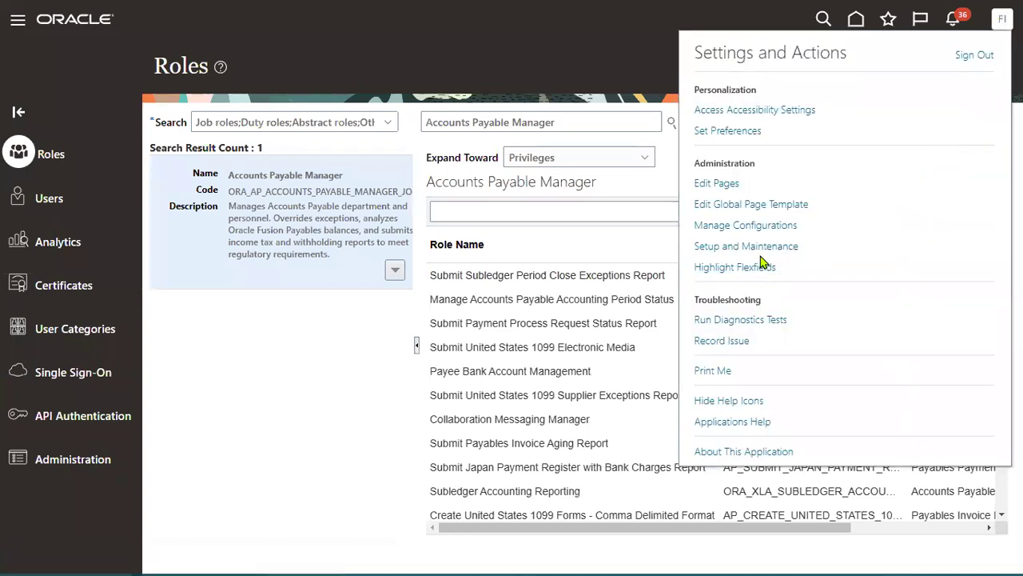
click(747, 247)
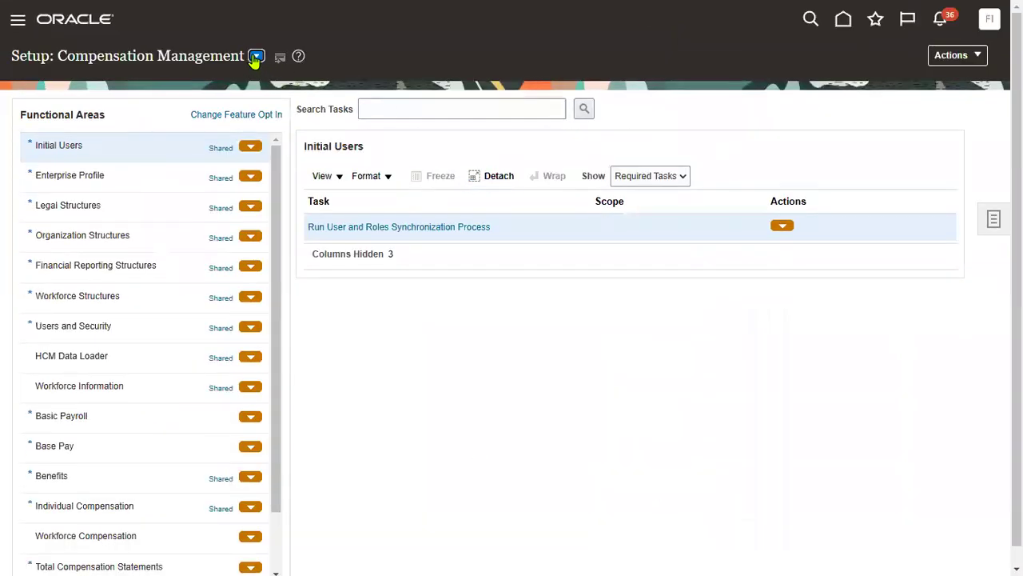
click(255, 58)
click(296, 156)
Step: Search the Financials tasks for 'manage user' and open the Manage Users task
click(432, 107)
text(manage user)
key(Return)
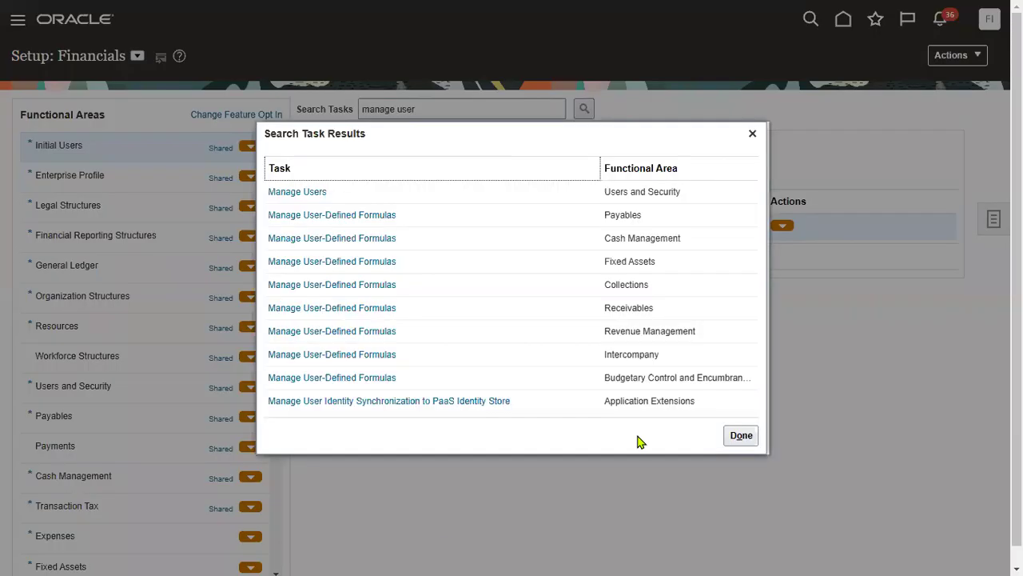
click(307, 194)
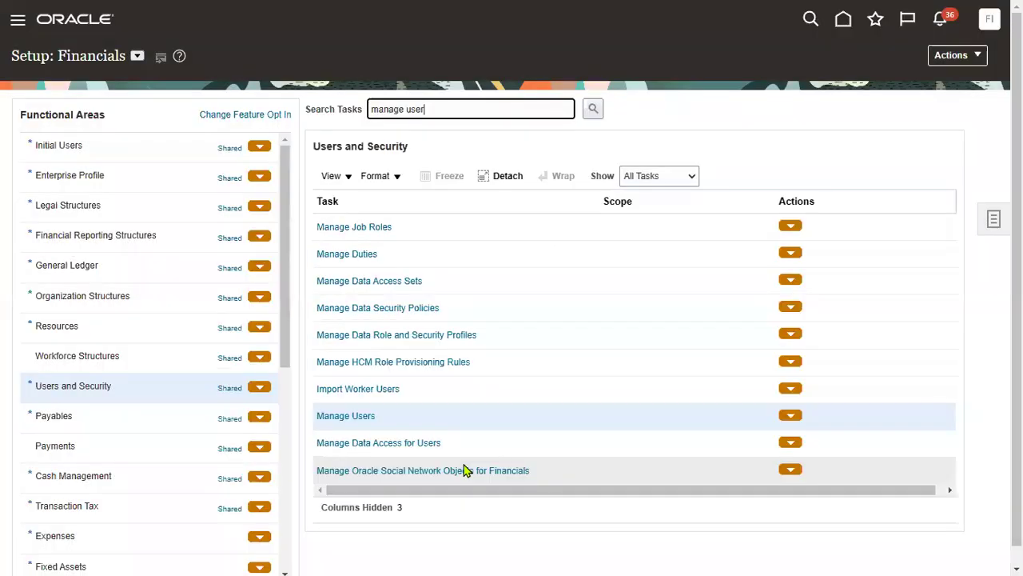
click(326, 417)
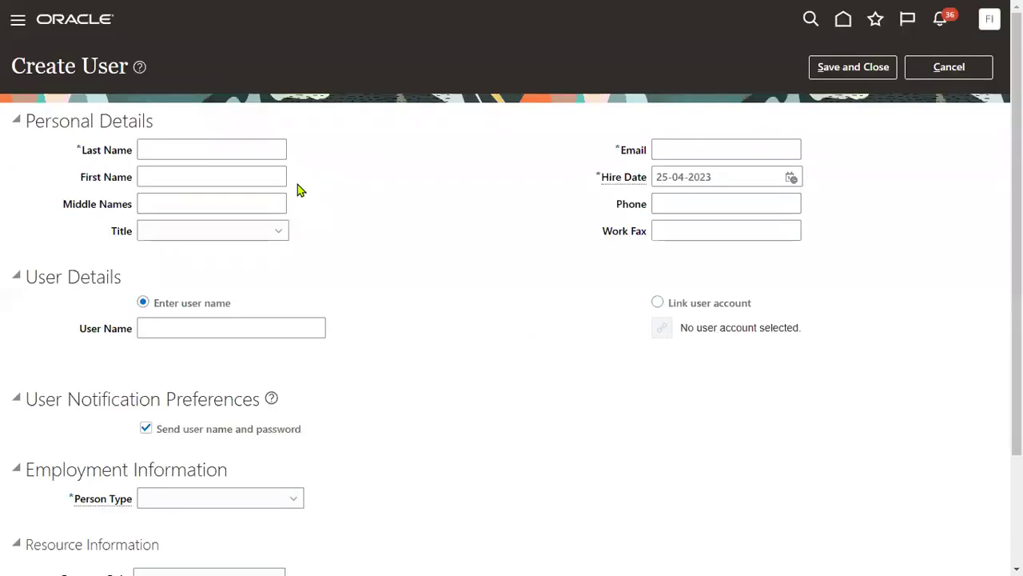
Step: Enter the new user's last name, first name, e-mail address and user name
click(247, 146)
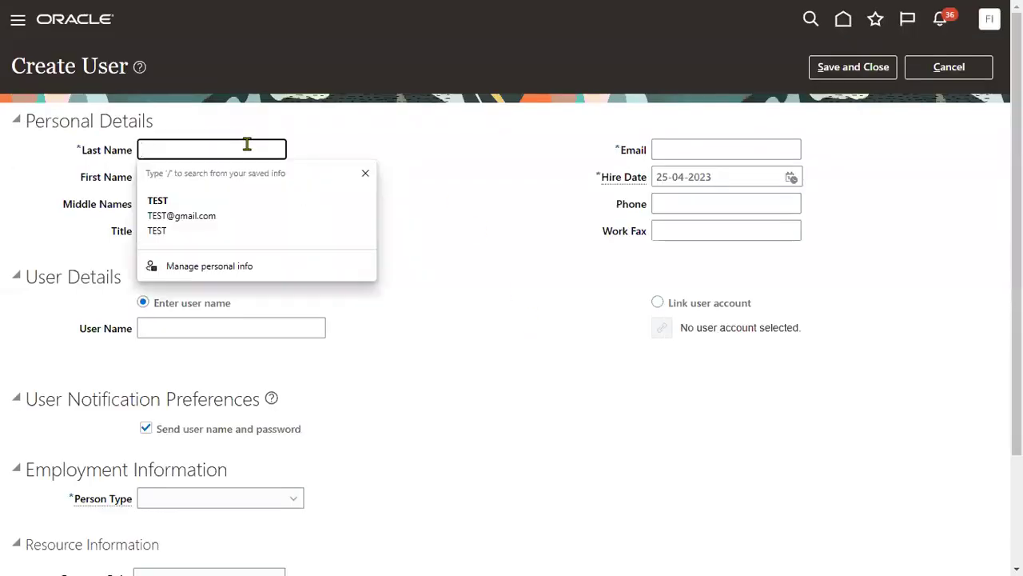
key(Tab)
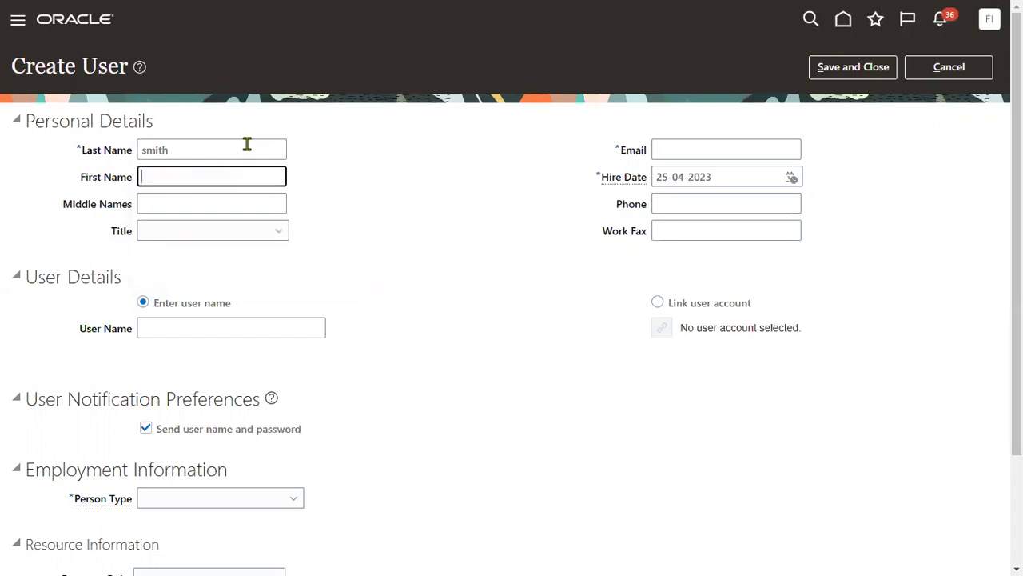
key(Tab)
key(Tab)
key(Tab)
key(shift+Tab)
key(Tab)
key(Tab)
key(Tab)
key(Tab)
key(Tab)
key(Tab)
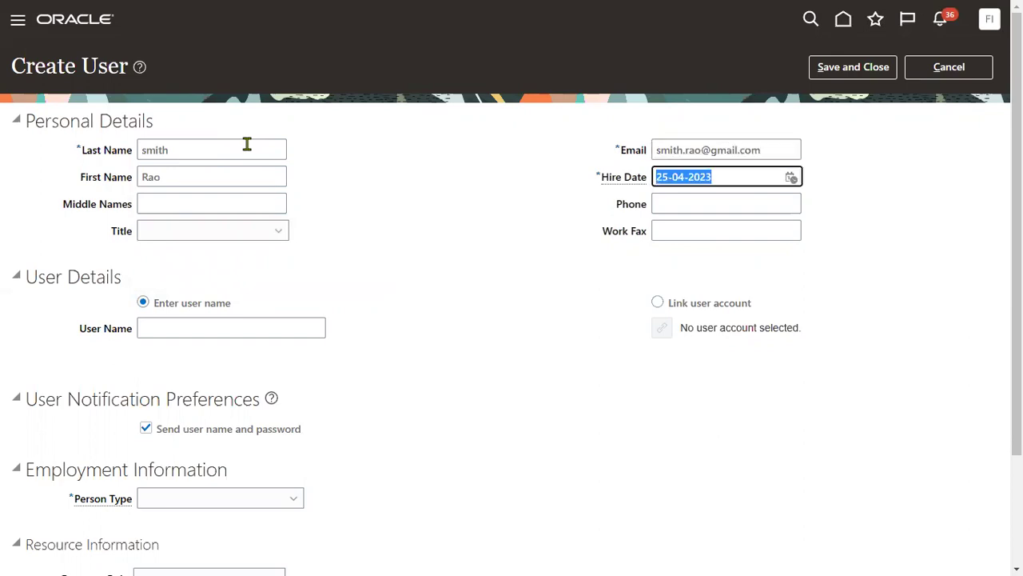
key(shift+Tab)
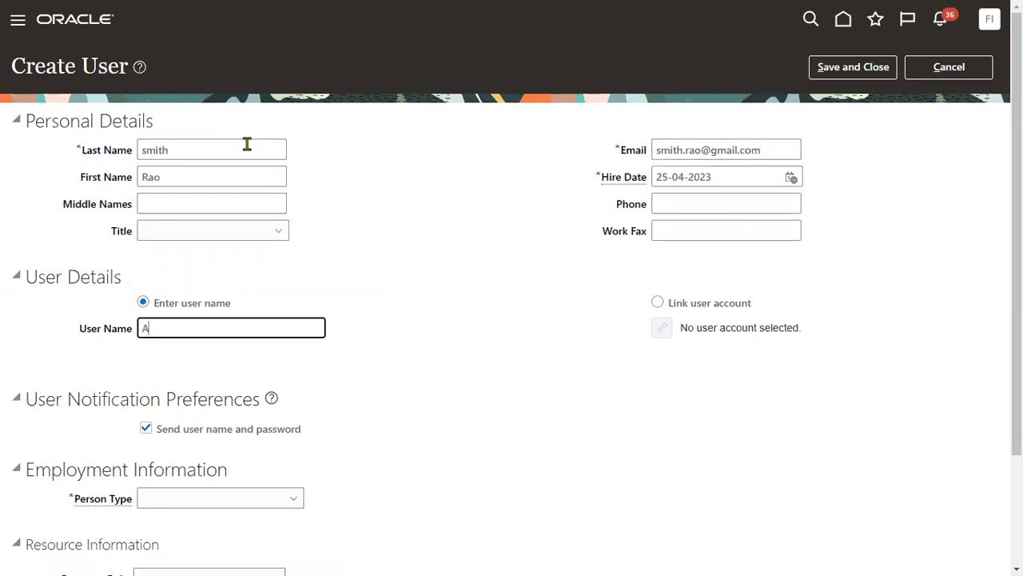
key(BackSpace)
key(ctrl+a)
scroll(327, 523, down, 3)
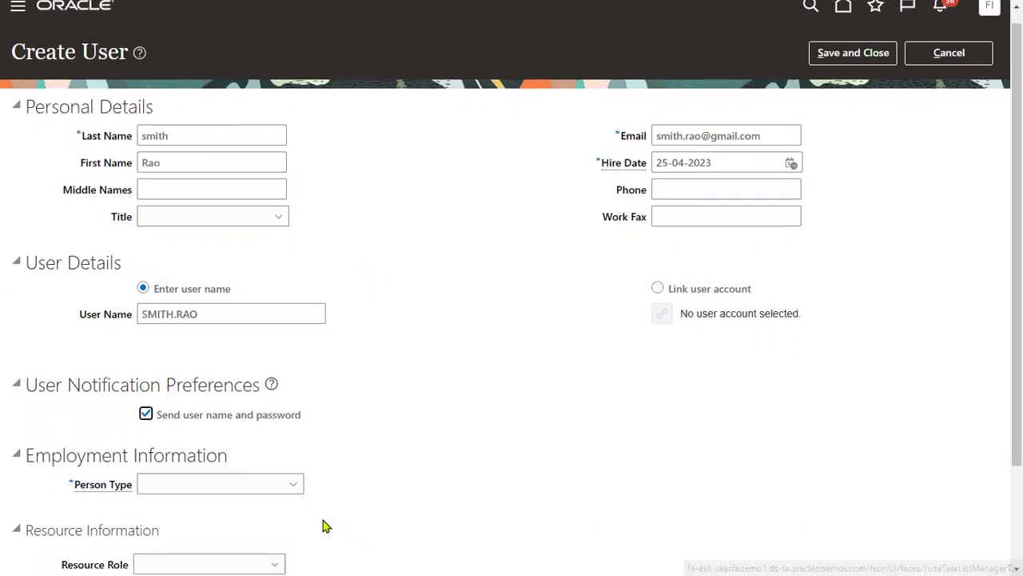
Step: Set person type Employee, legal employer US1 Legal Entity, business unit US1 Business Unit, and save
click(212, 359)
click(182, 178)
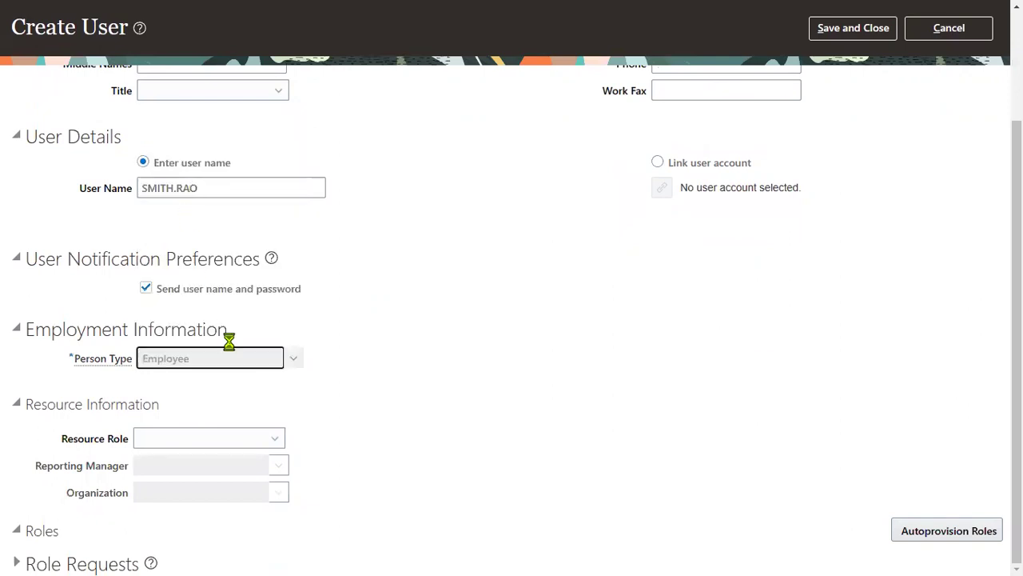
click(212, 387)
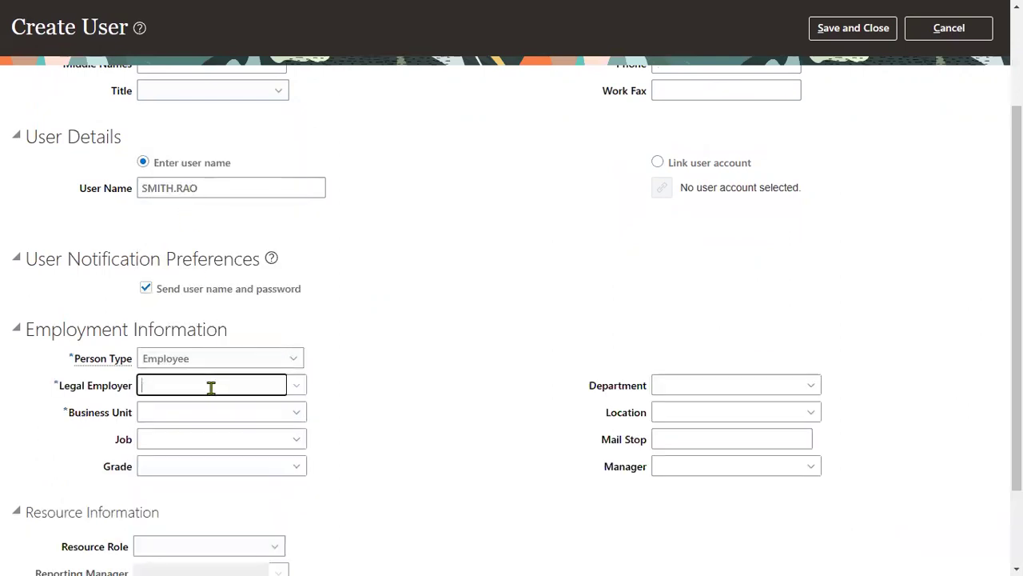
text(US1 Legal Entity)
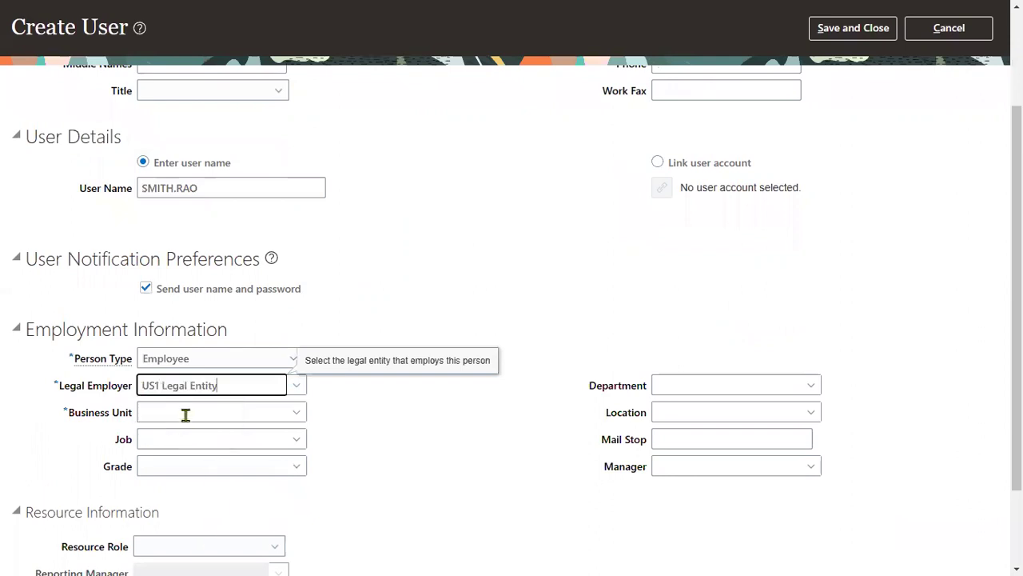
click(194, 414)
text(US1)
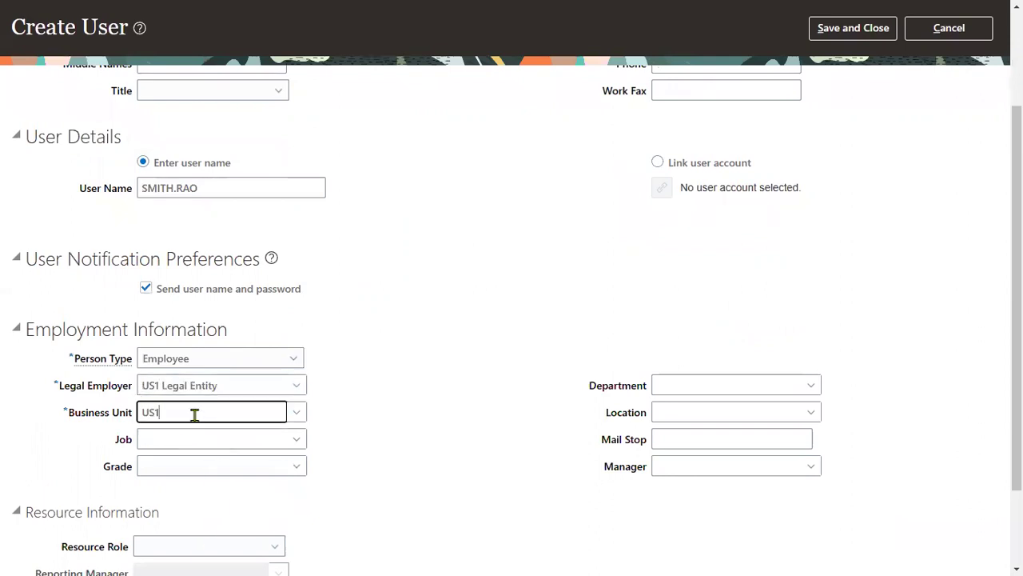
click(192, 436)
click(874, 30)
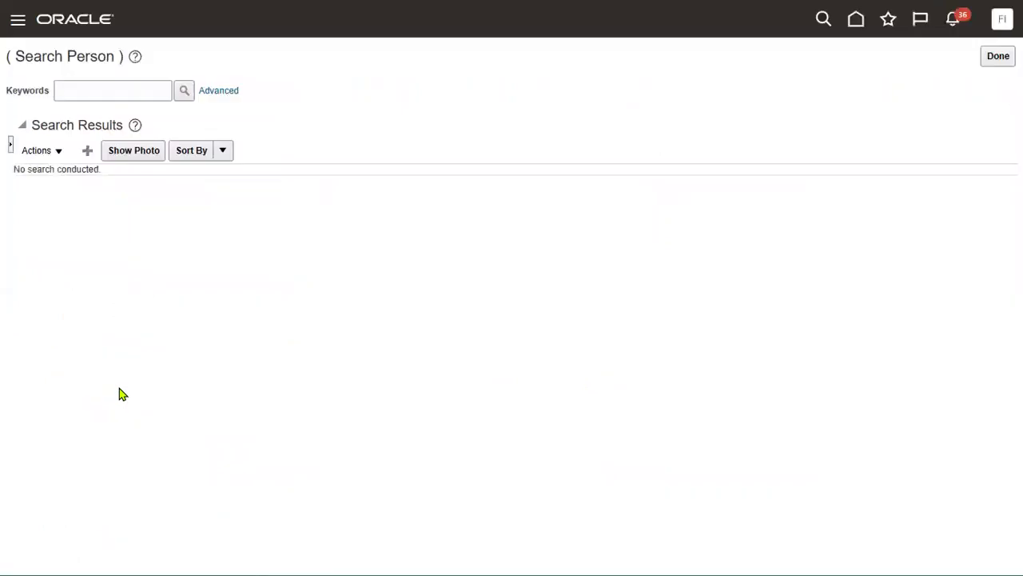
Step: Open the Security Console's list of user accounts
click(18, 20)
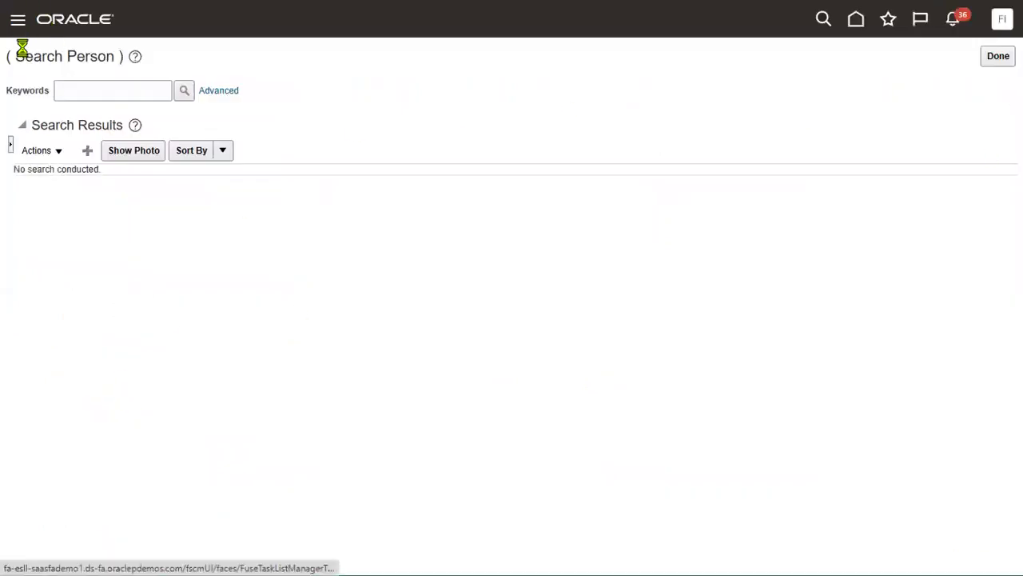
scroll(296, 373, down, 10)
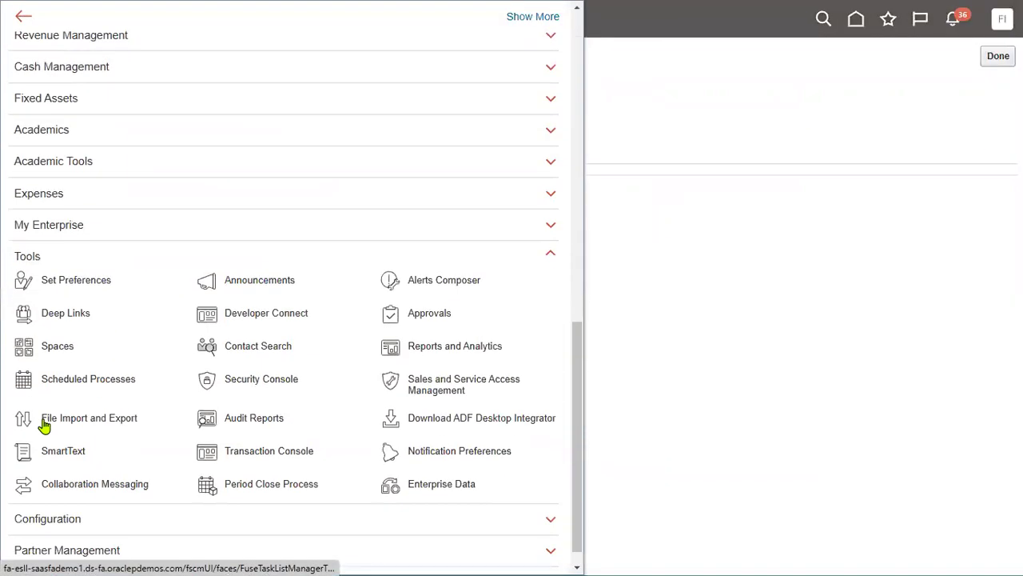
click(269, 374)
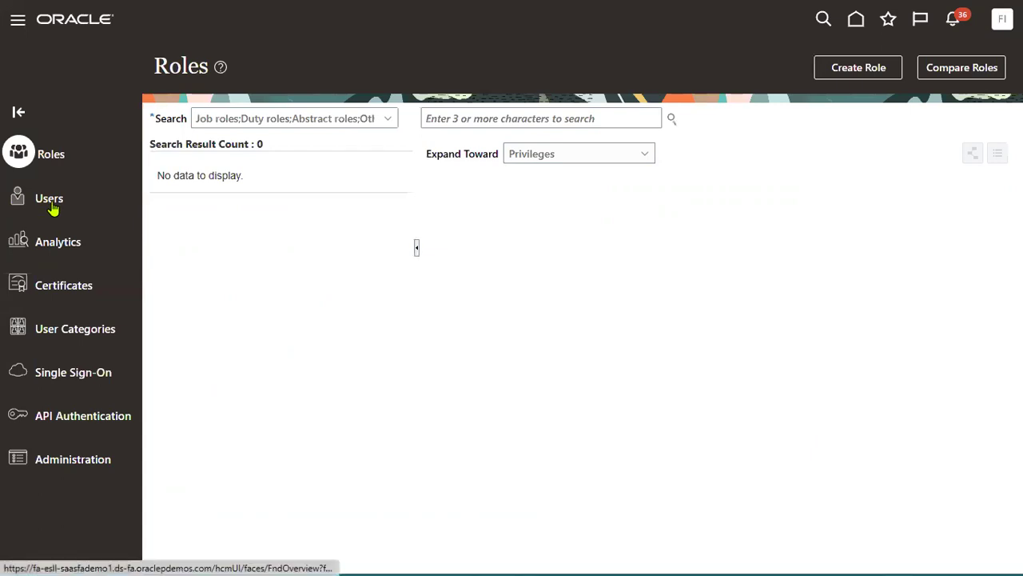
click(53, 200)
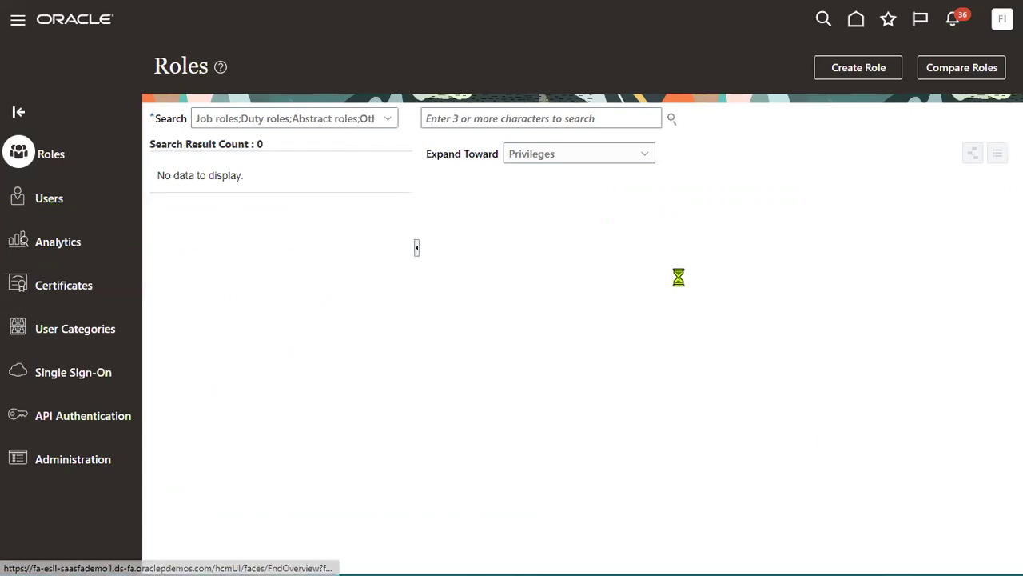
Step: Search user accounts by the new user's user name and name variations, finding no match
click(599, 117)
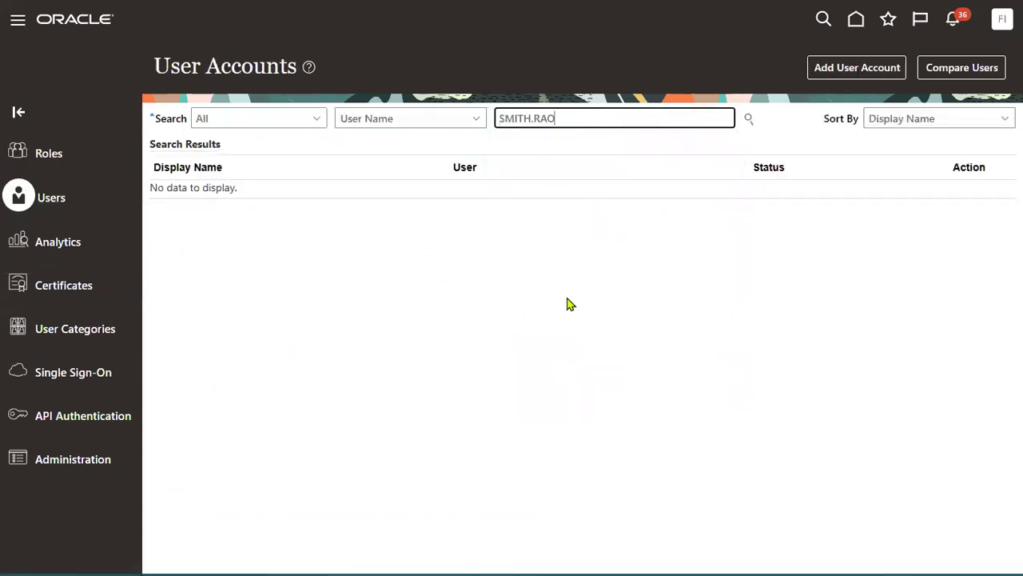
click(749, 118)
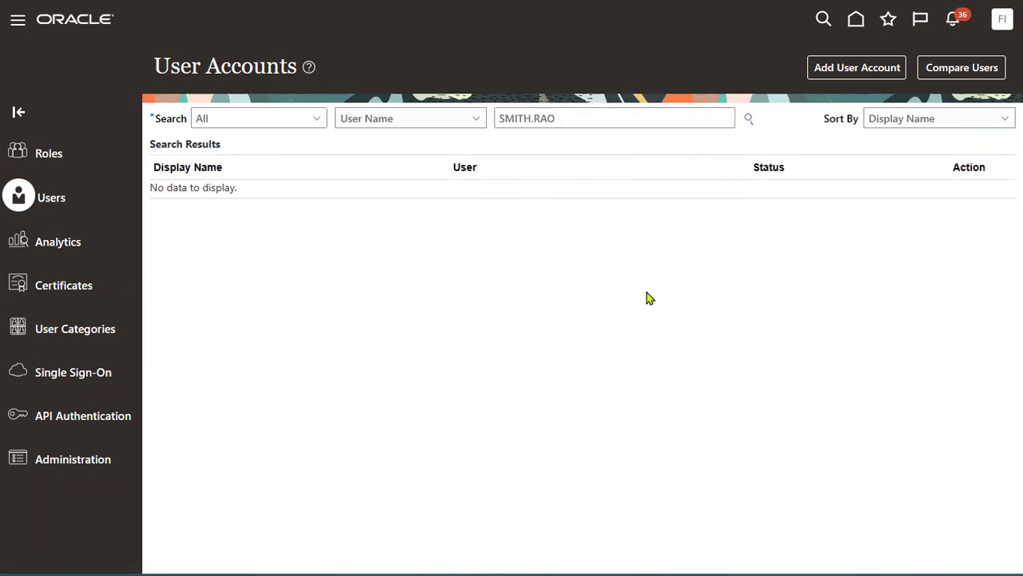
click(604, 124)
key(Return)
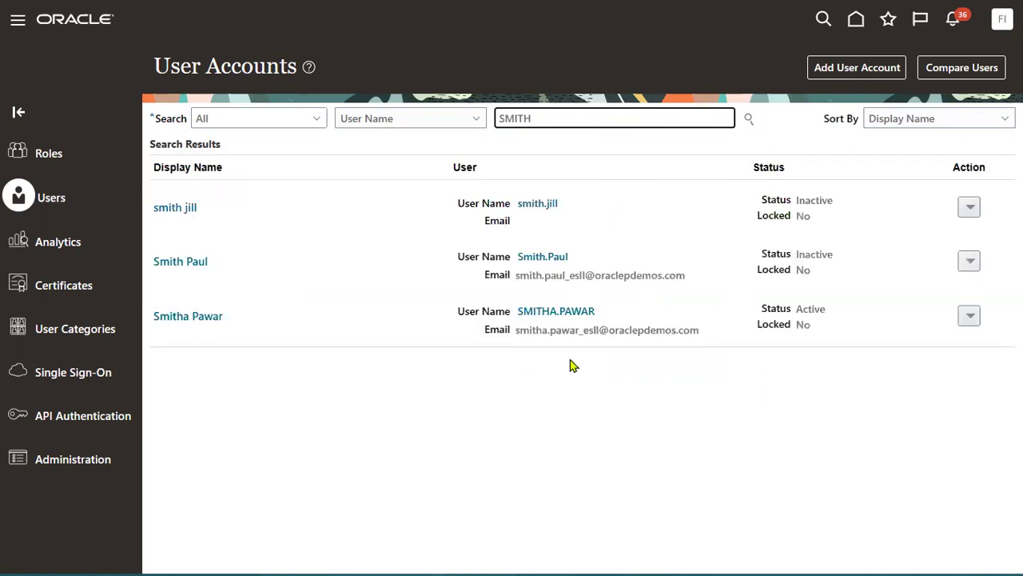
double_click(559, 116)
text(RAO)
key(Return)
double_click(545, 114)
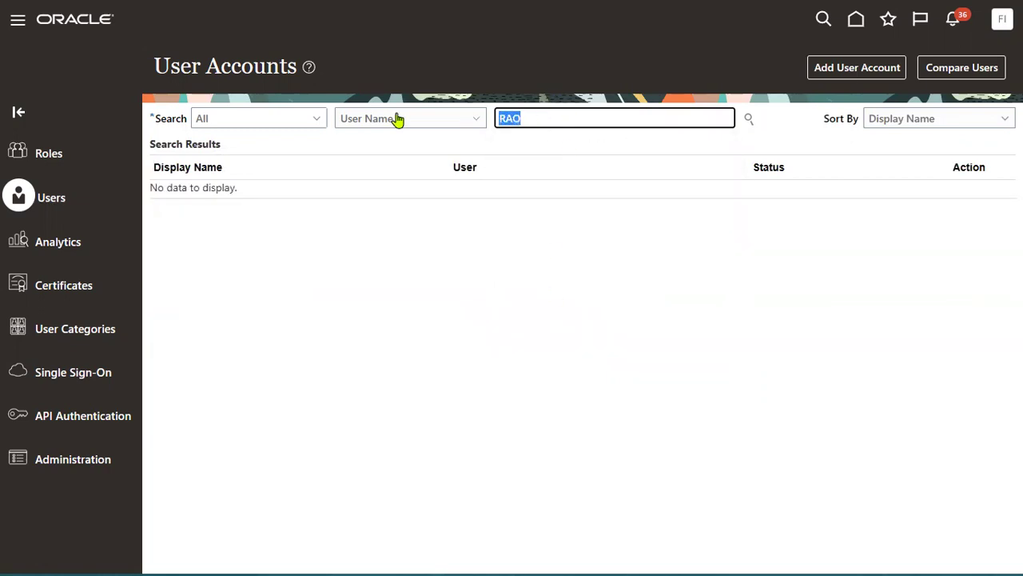
key(BackSpace)
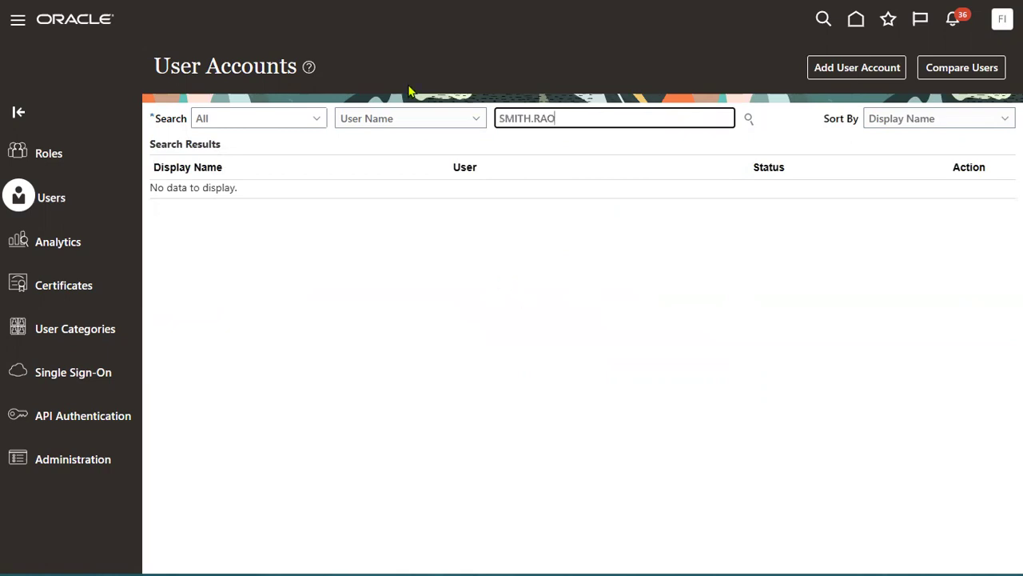
click(413, 118)
click(706, 373)
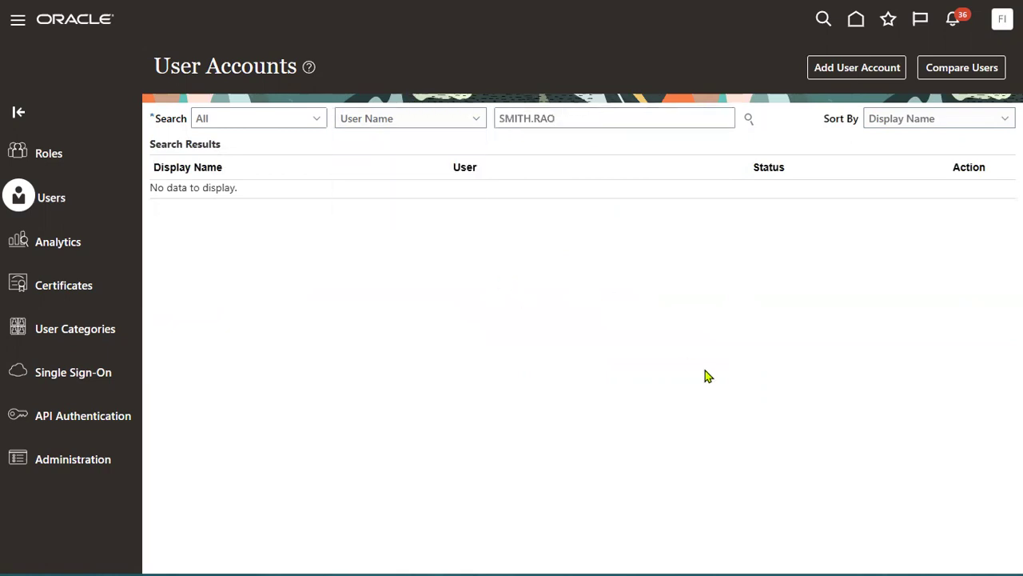
Step: Check notifications, clear the search, and begin a new user account
click(953, 19)
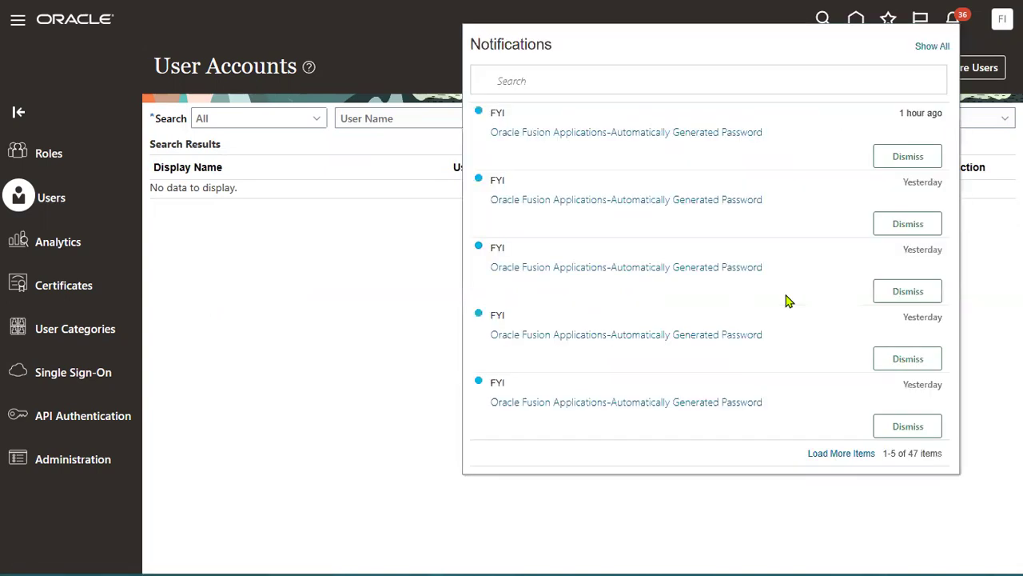
click(390, 291)
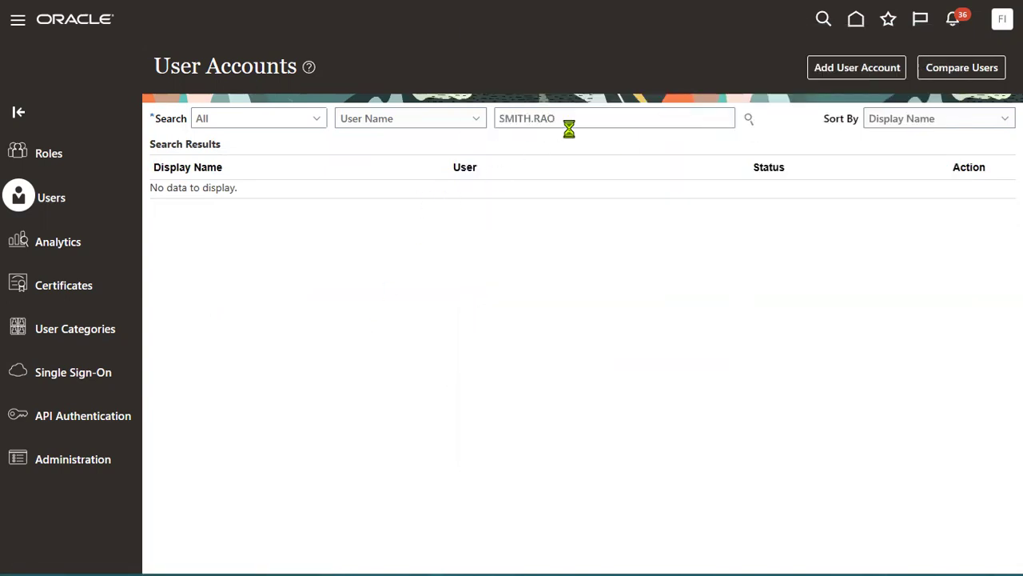
drag(568, 126, 416, 120)
key(ctrl+c)
key(BackSpace)
click(879, 69)
Step: Link the new account to the new employee as its associated Worker
click(402, 154)
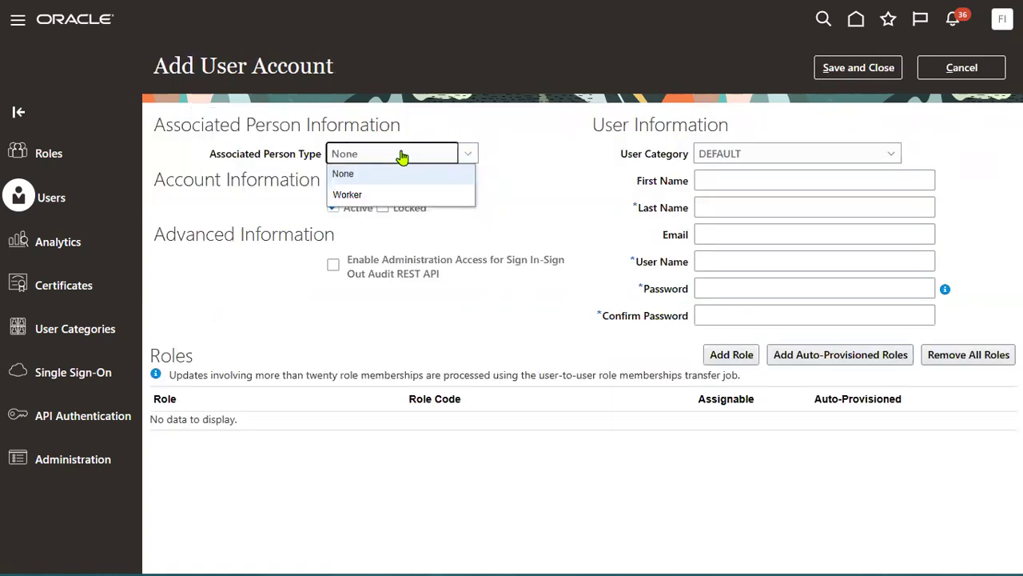
click(354, 195)
click(559, 181)
key(ctrl+v)
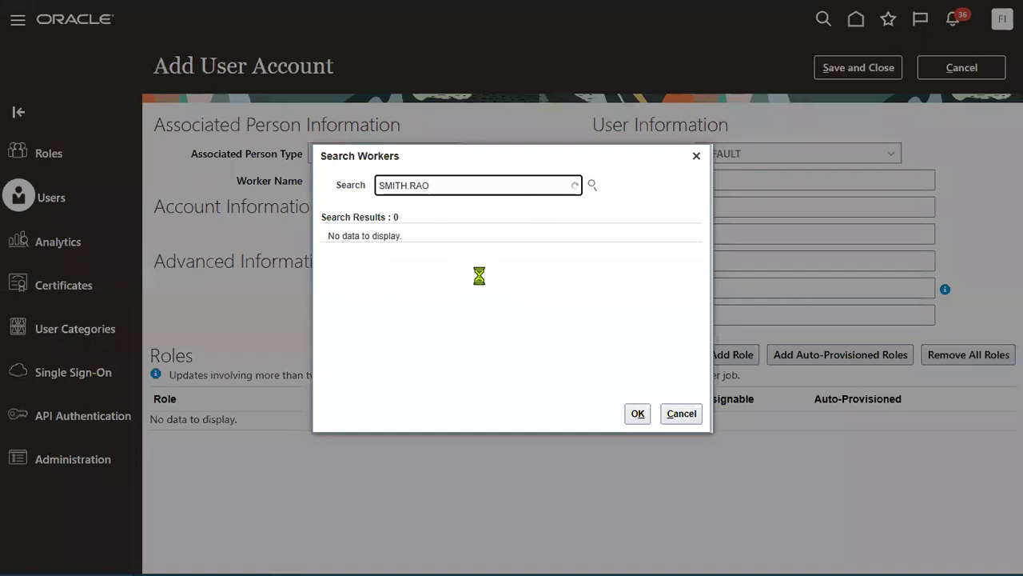
key(BackSpace)
key(BackSpace)
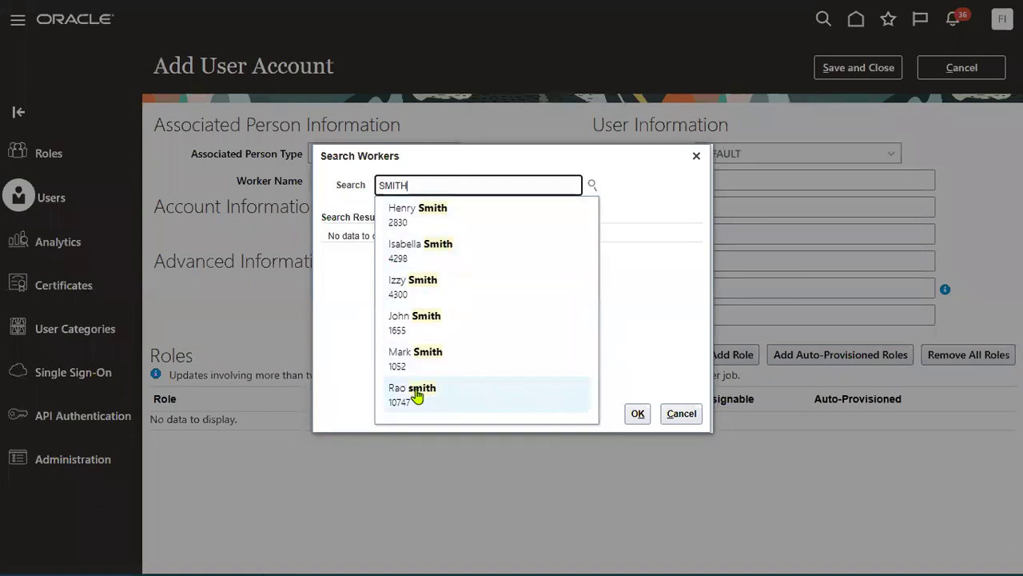
click(416, 392)
click(475, 245)
click(637, 413)
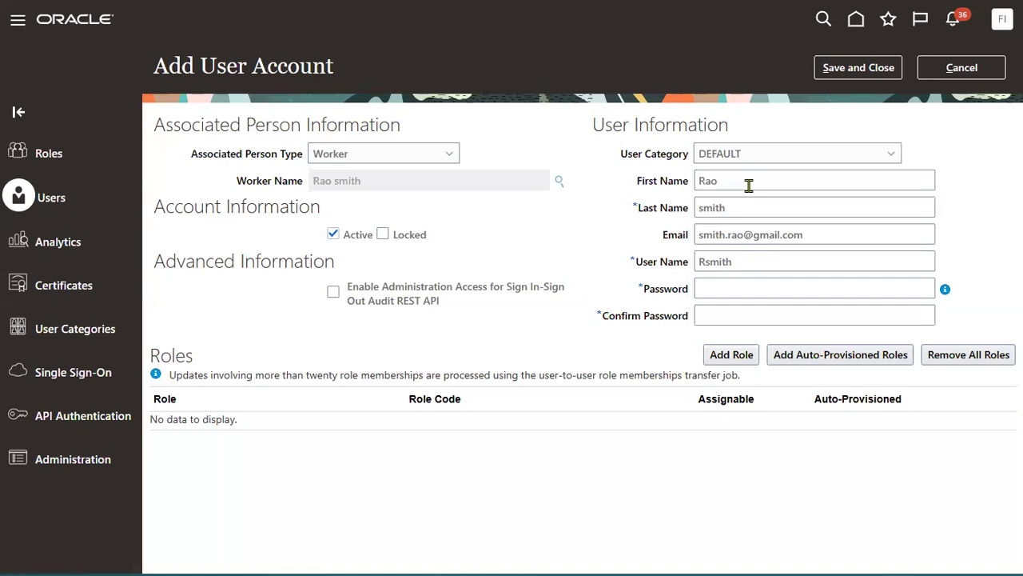
double_click(738, 262)
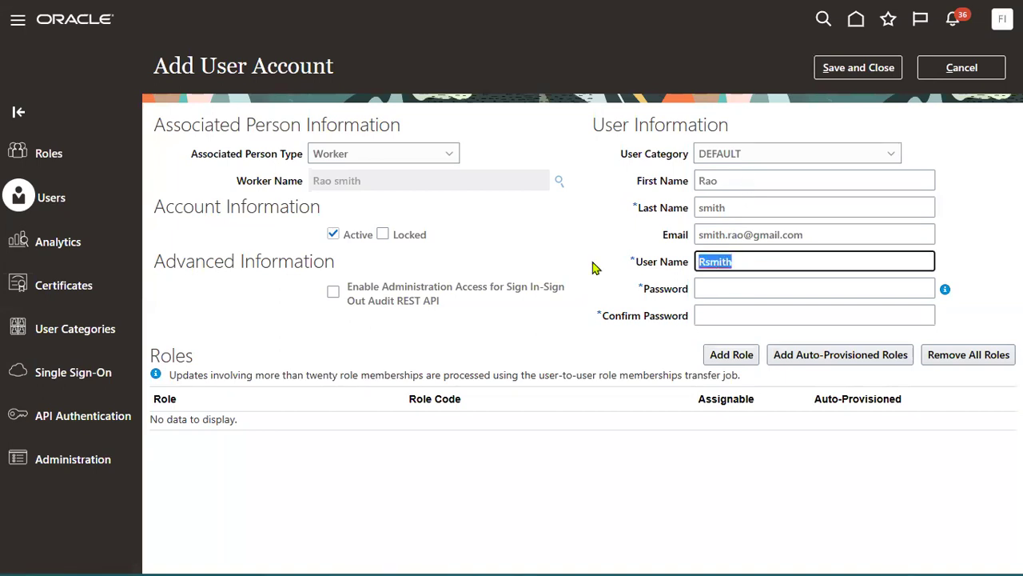
Step: Enter and confirm the account password, then bring up the Add Role Membership search
click(732, 281)
text(•••)
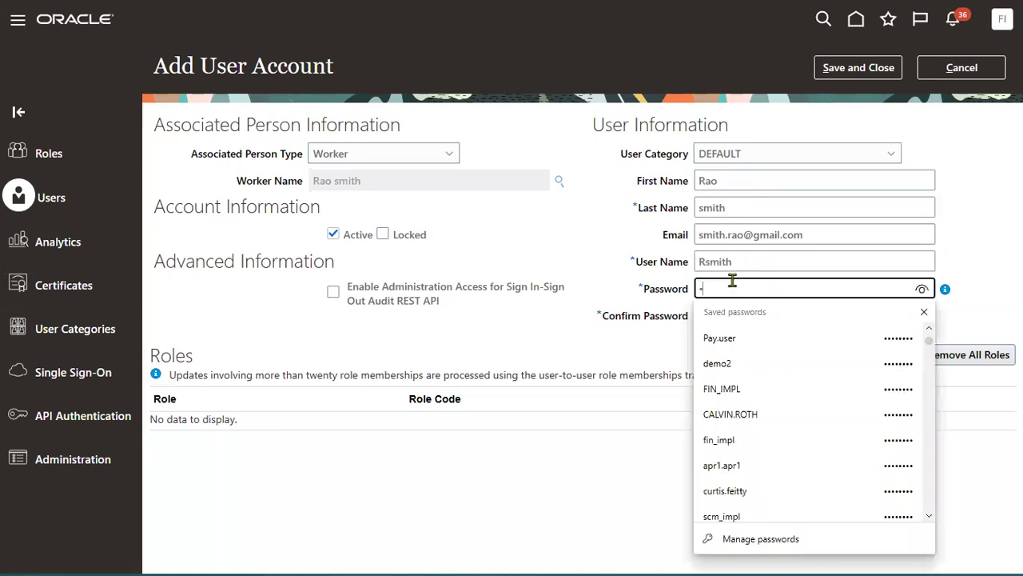
key(Tab)
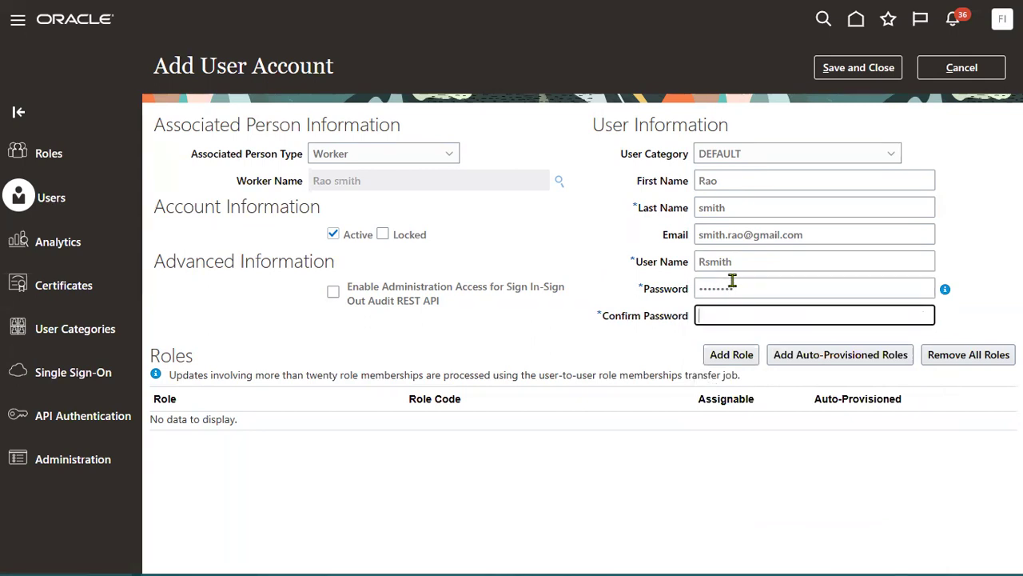
text(••••••••)
click(739, 354)
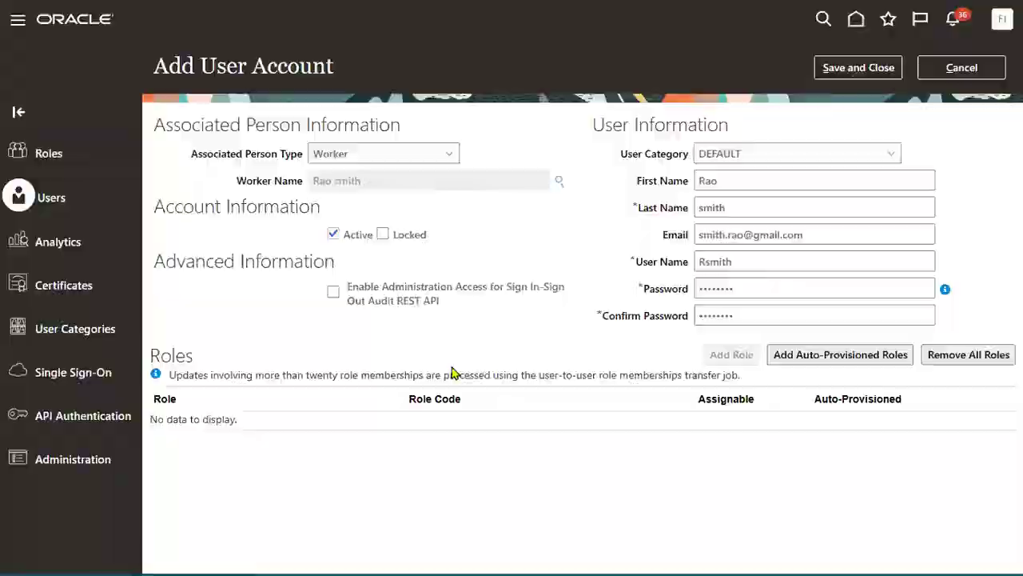
click(495, 137)
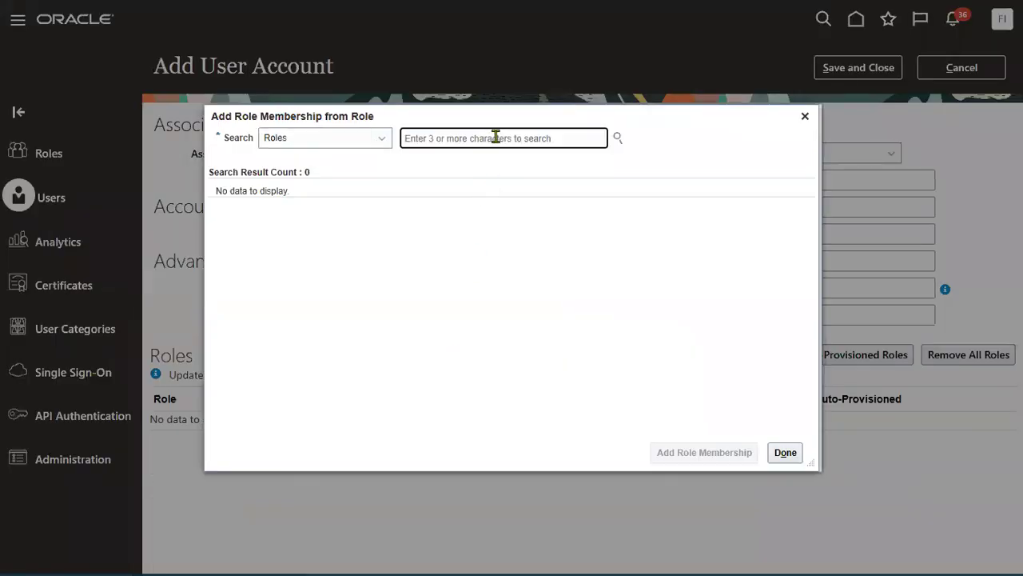
Step: Add the Employee and Accounts Payable Manager roles to the new account
text(Empl)
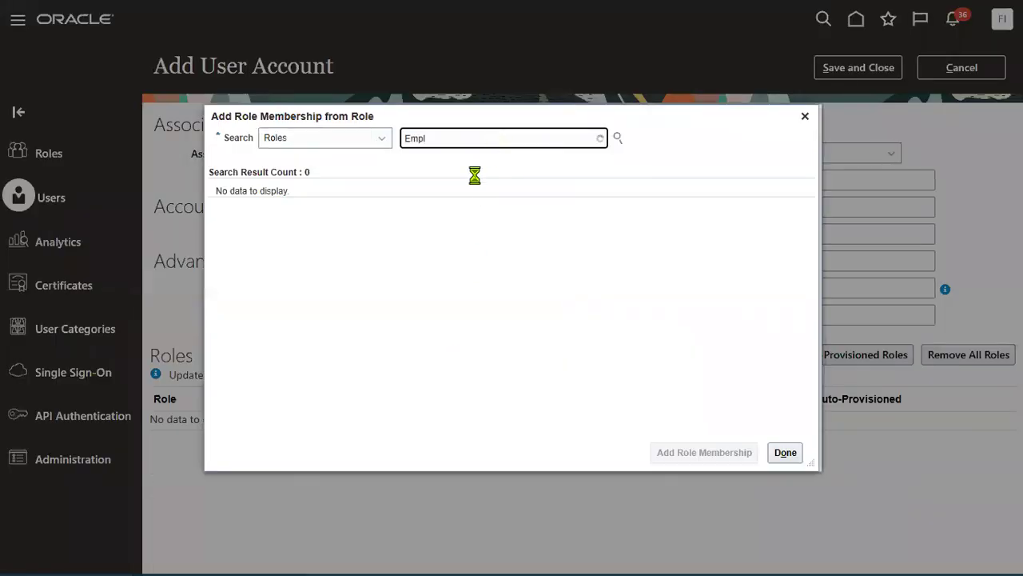
click(444, 172)
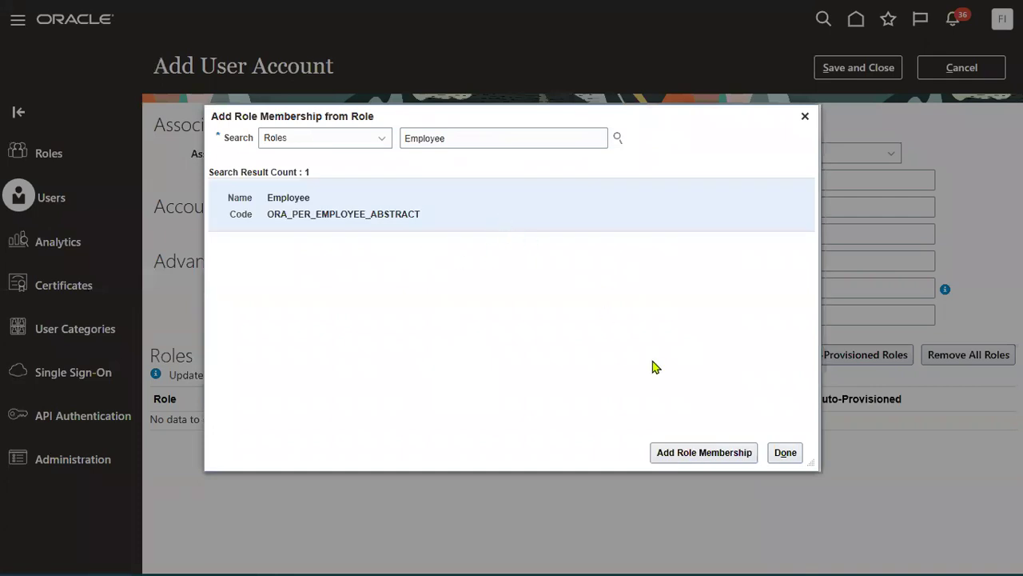
click(678, 450)
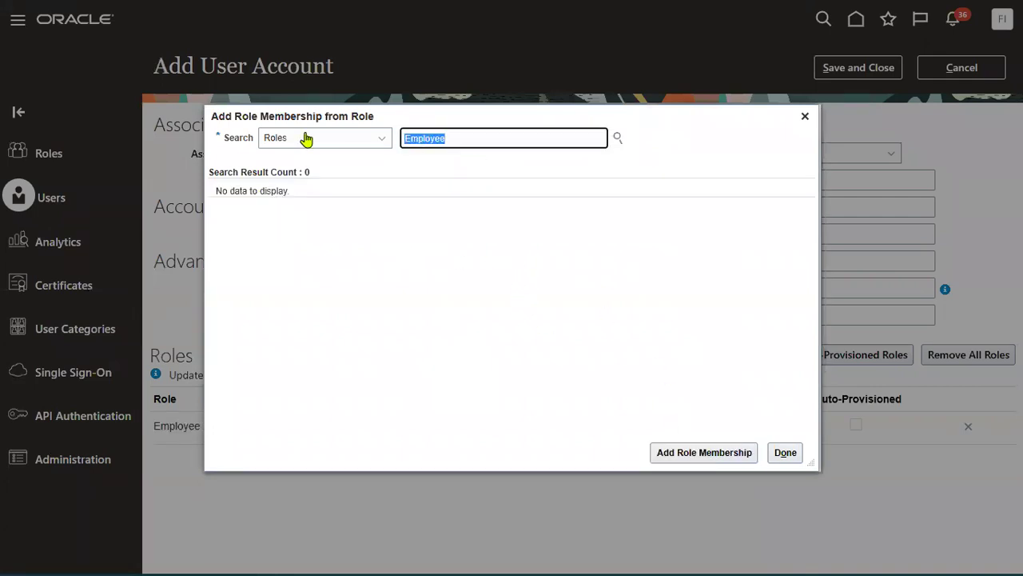
text(Accounts Pa)
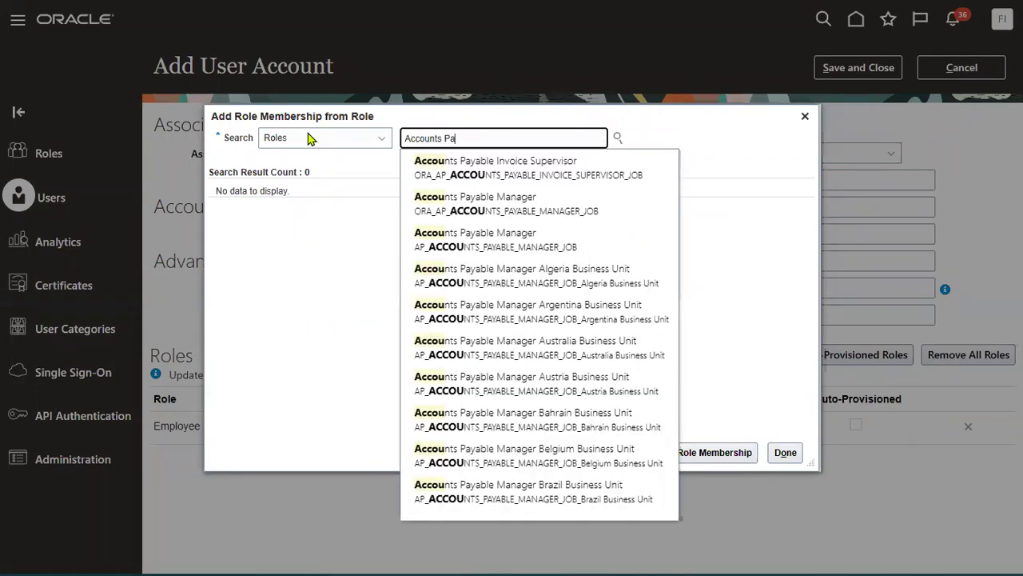
click(468, 204)
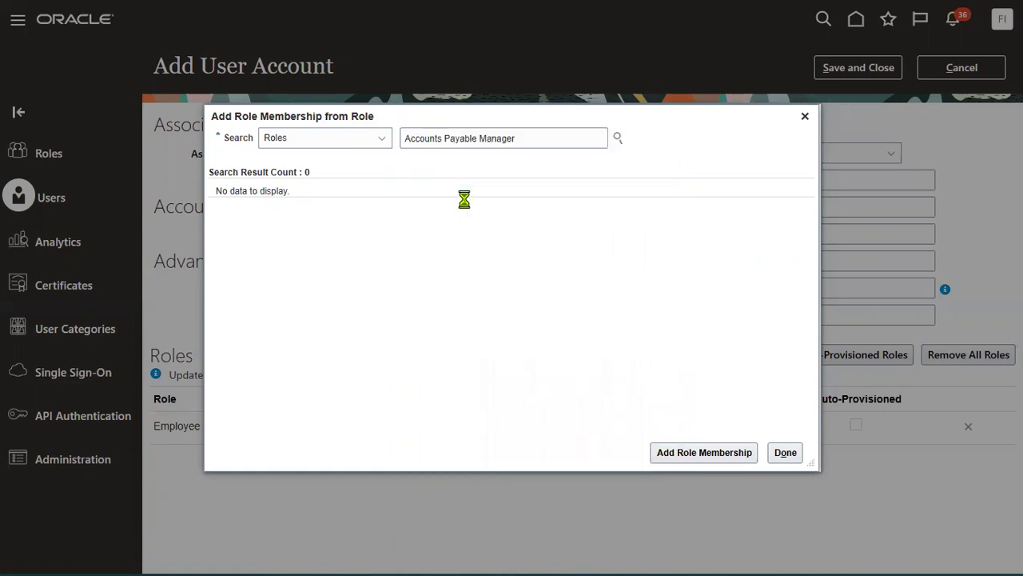
click(704, 452)
click(780, 459)
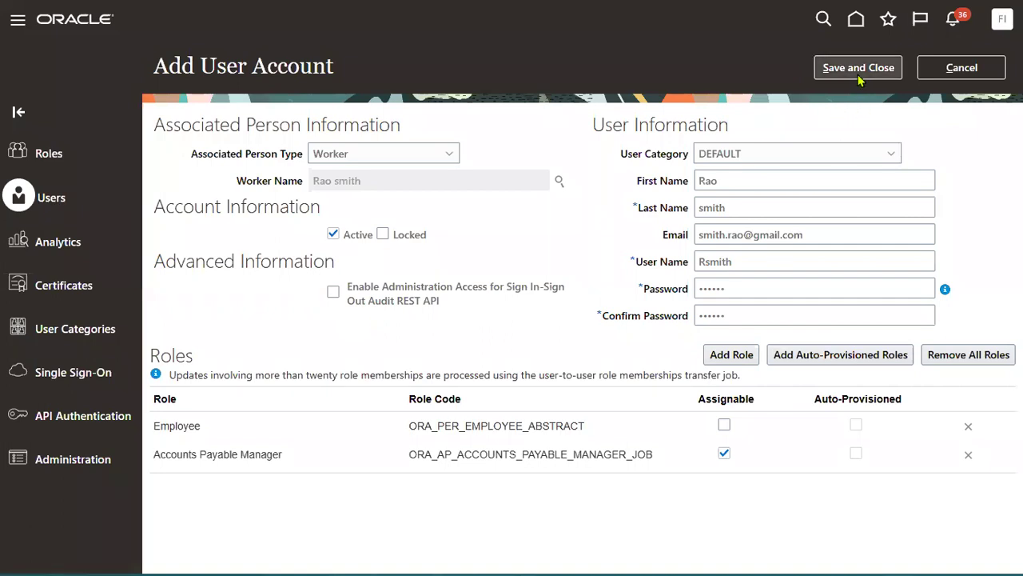
Step: Try saving the account, dismiss the create-user error, and cancel back to User Accounts
click(858, 70)
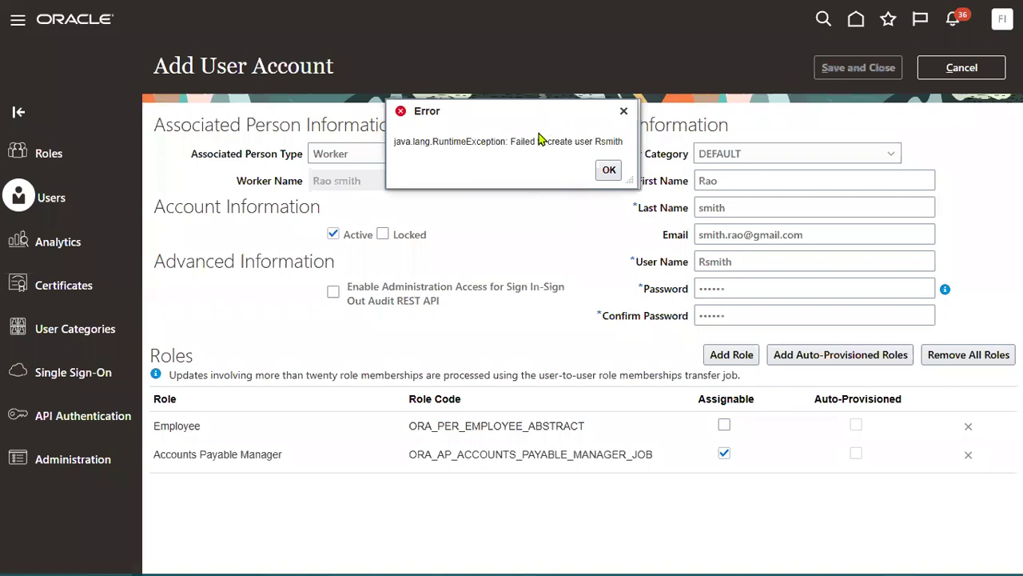
drag(510, 141, 599, 141)
click(608, 169)
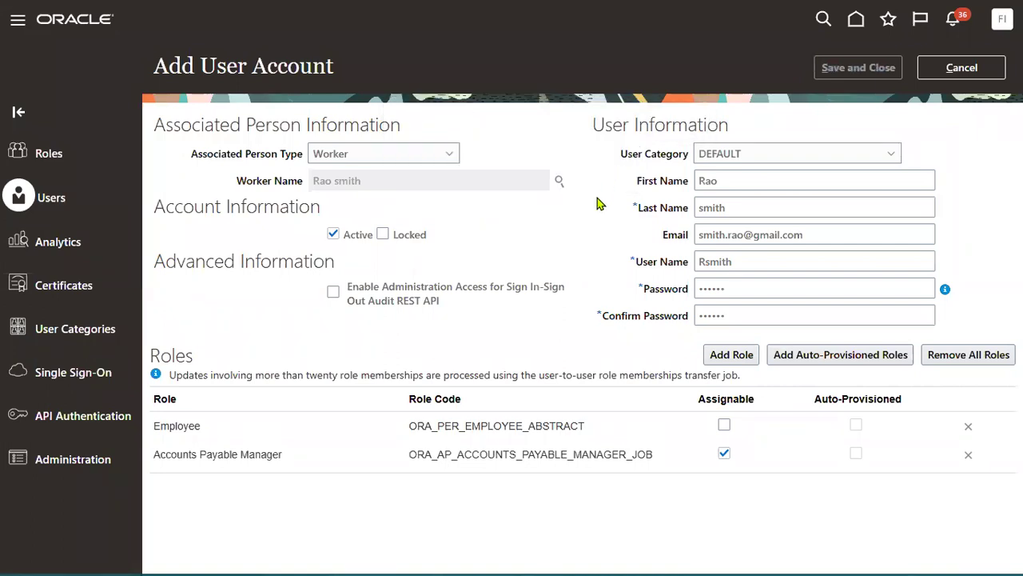
click(970, 71)
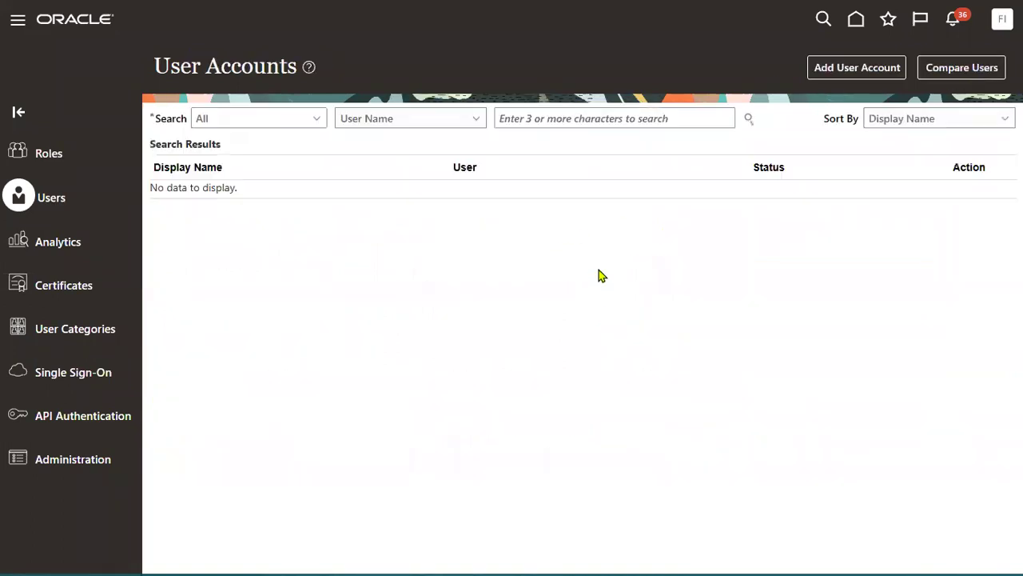
Step: Search user accounts for APR users and inspect the second APR account
click(601, 120)
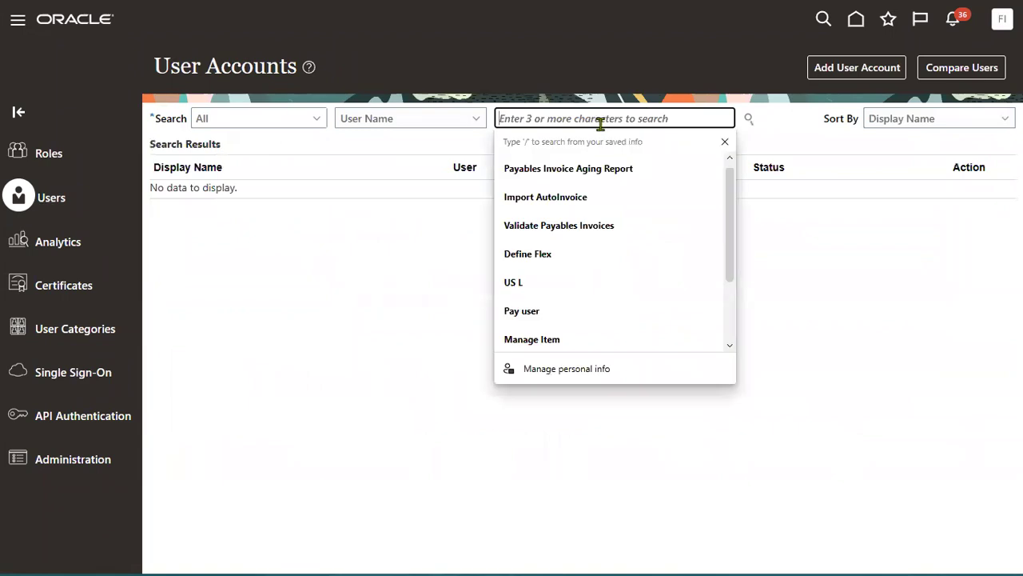
text(APP)
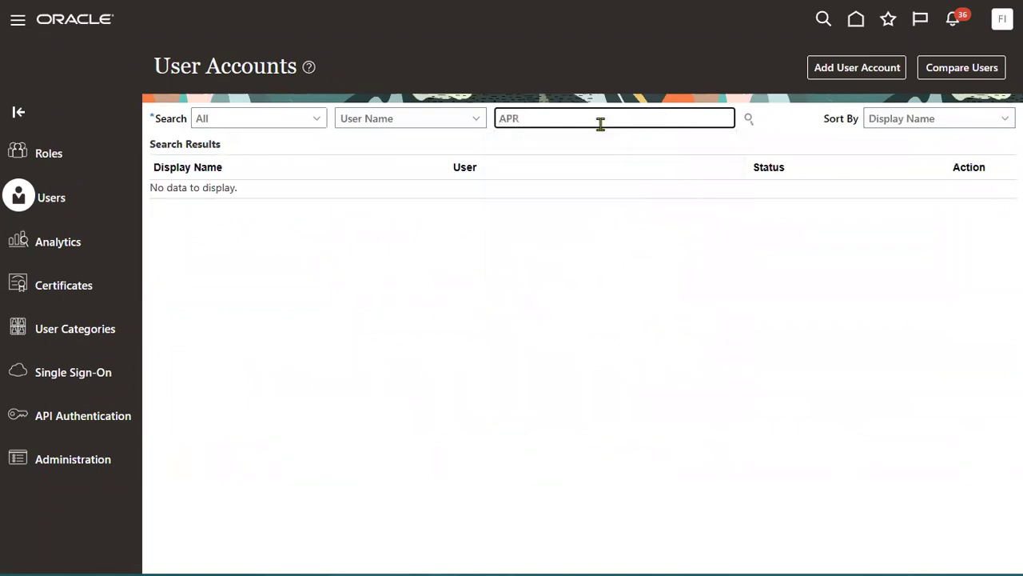
key(Return)
click(559, 258)
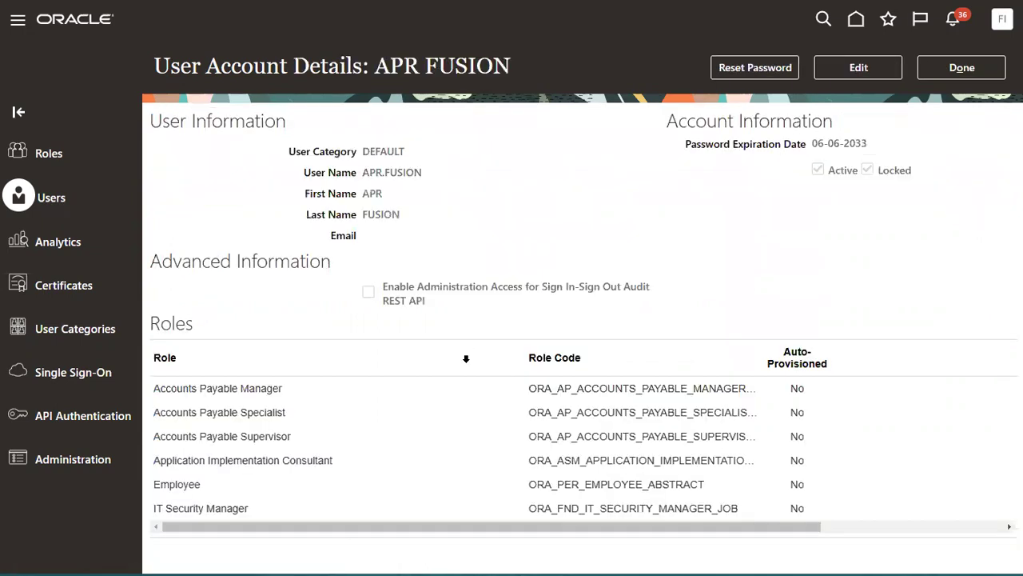
click(951, 69)
Step: Unlock the first APR account and save it, then search for the target user by first name
click(548, 206)
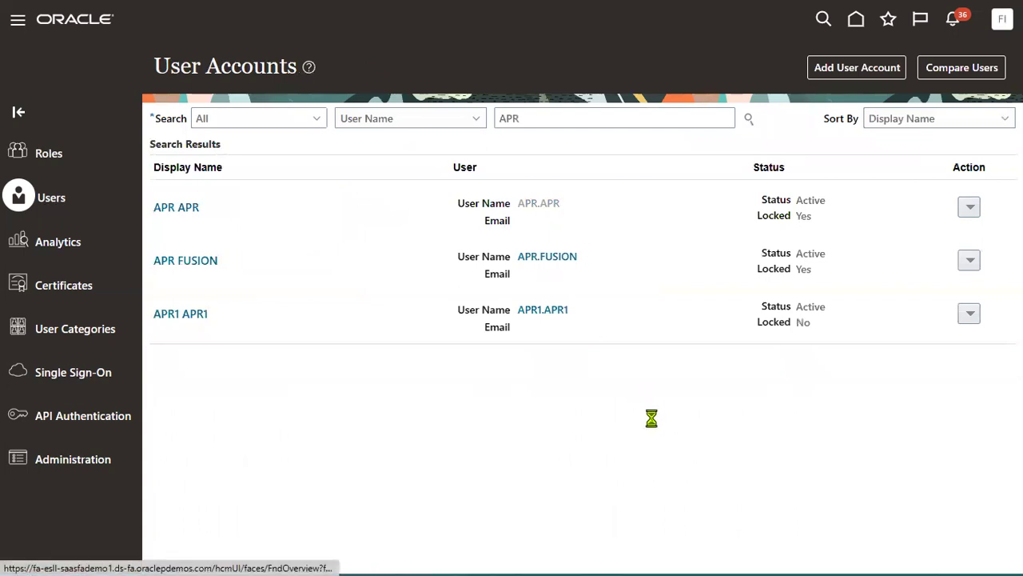
click(860, 68)
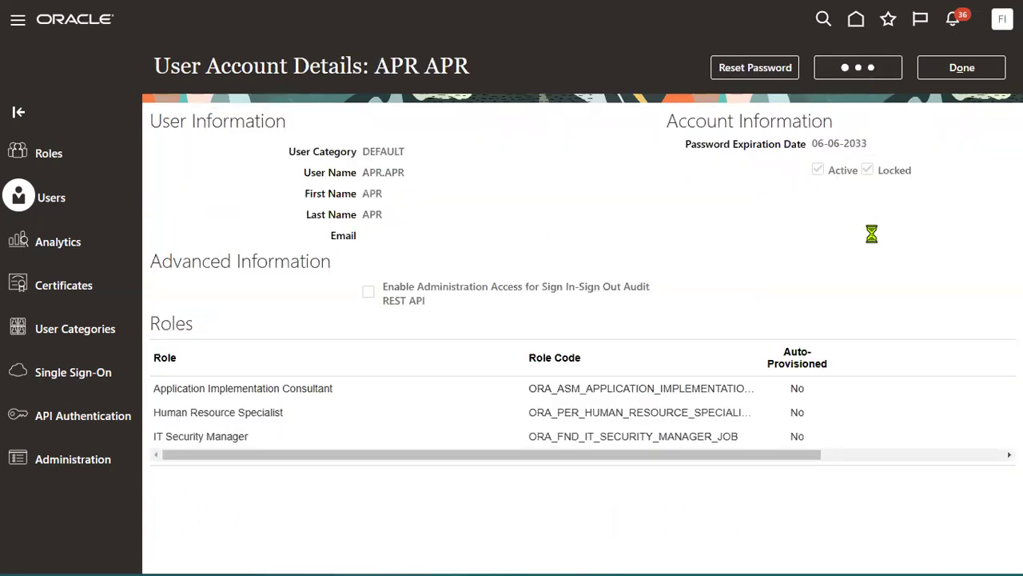
click(792, 190)
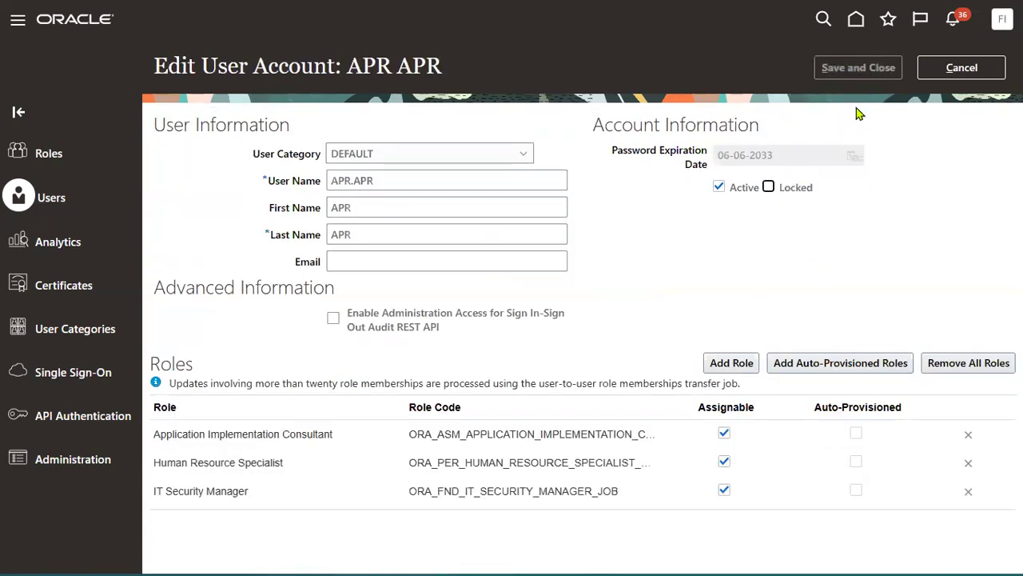
click(848, 69)
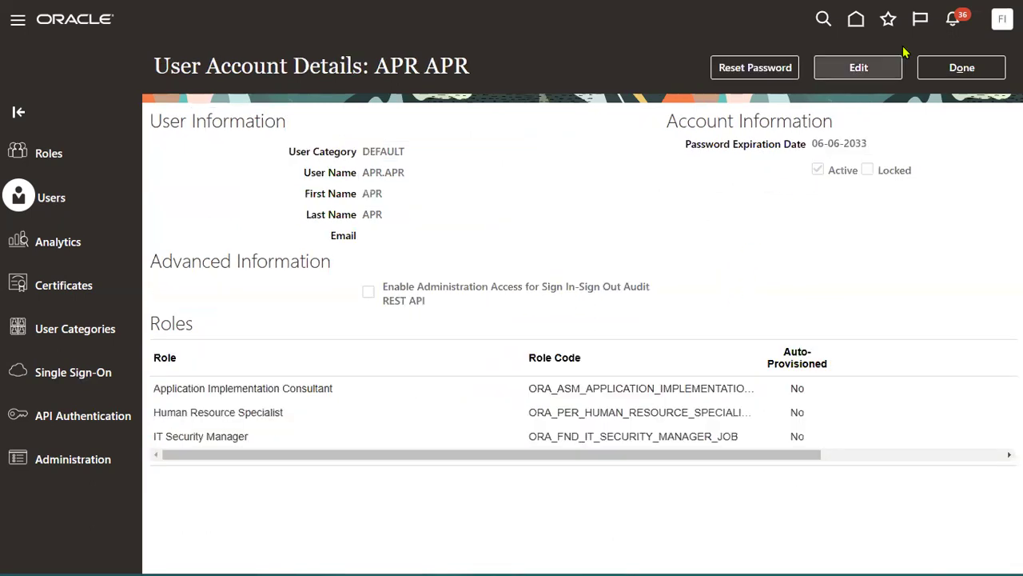
click(962, 67)
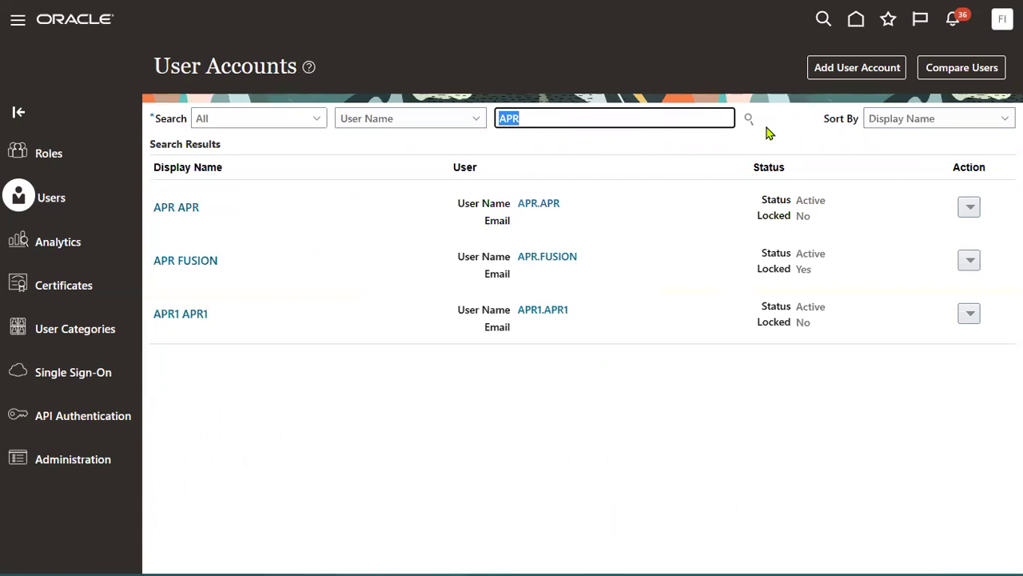
text(JOHN)
key(Return)
Step: Add Accounts Payable Manager to the user's roles, save the account, and open Reset Password
click(562, 205)
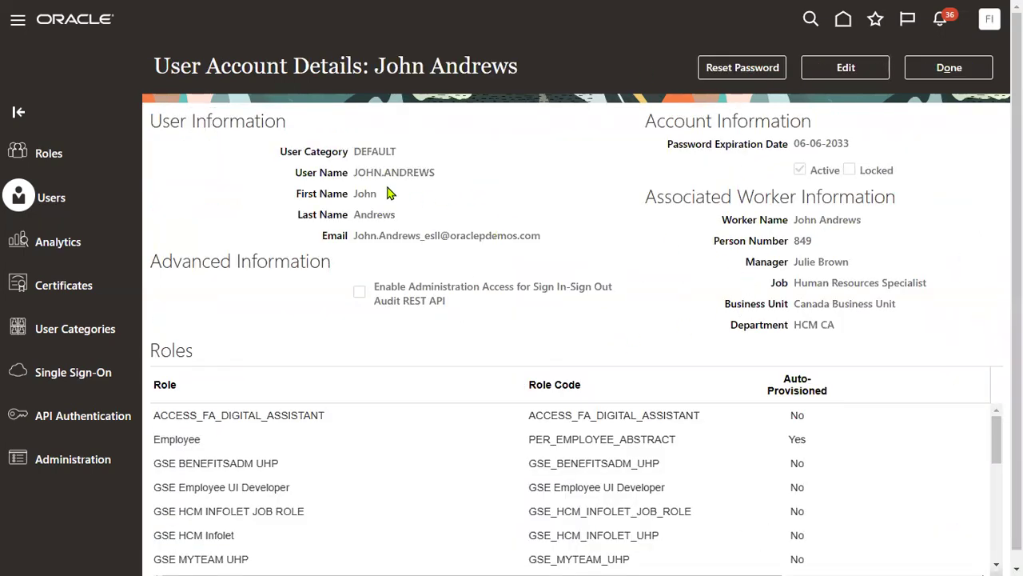
click(846, 68)
click(723, 460)
click(587, 139)
text(Ac)
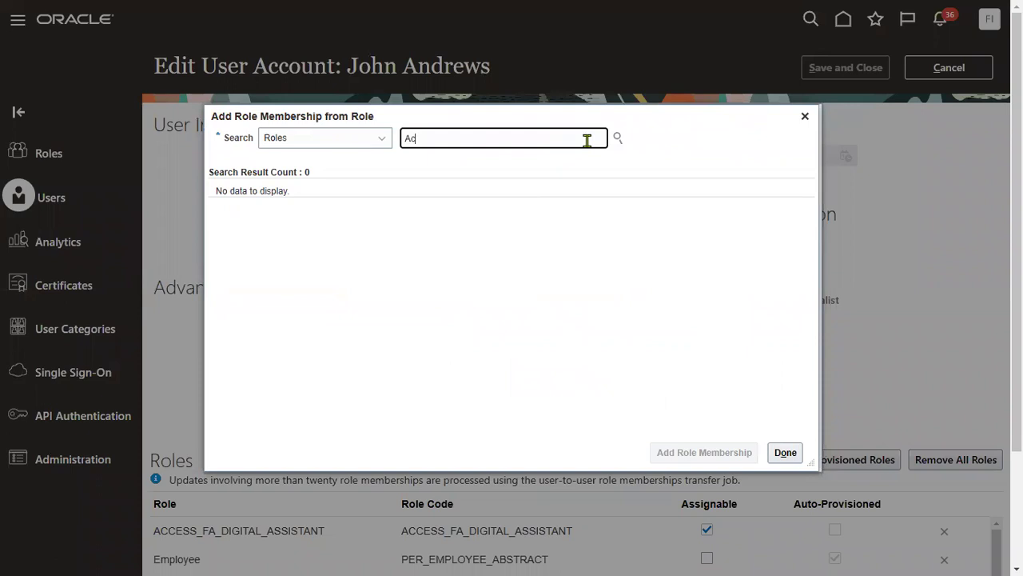
text(counts)
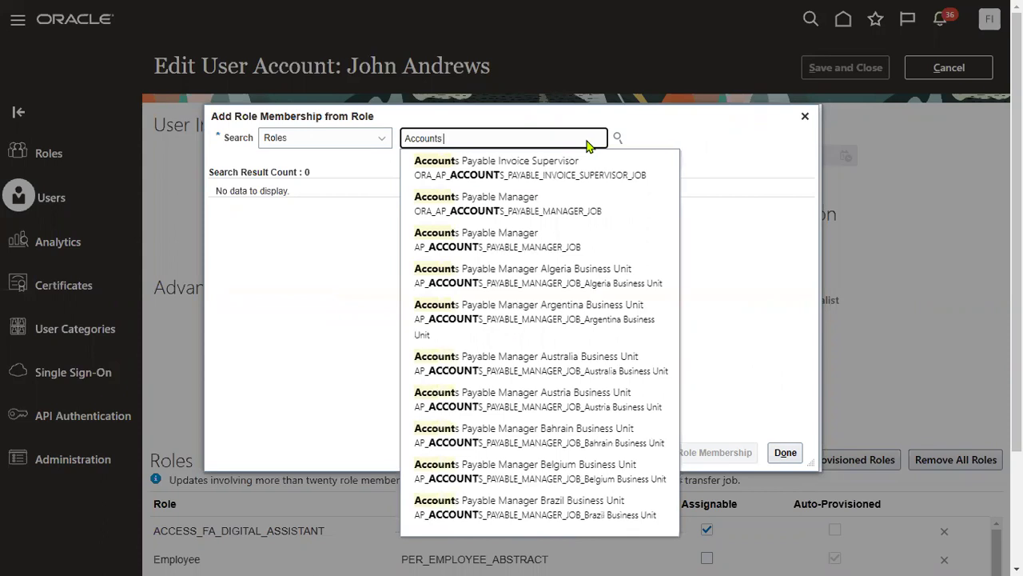
click(529, 205)
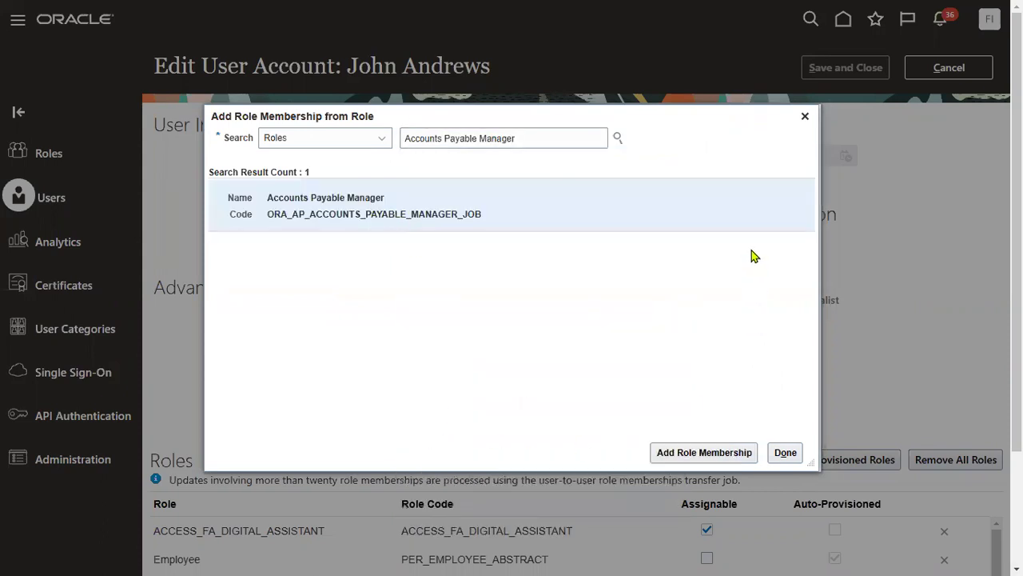
click(704, 452)
click(786, 453)
click(841, 72)
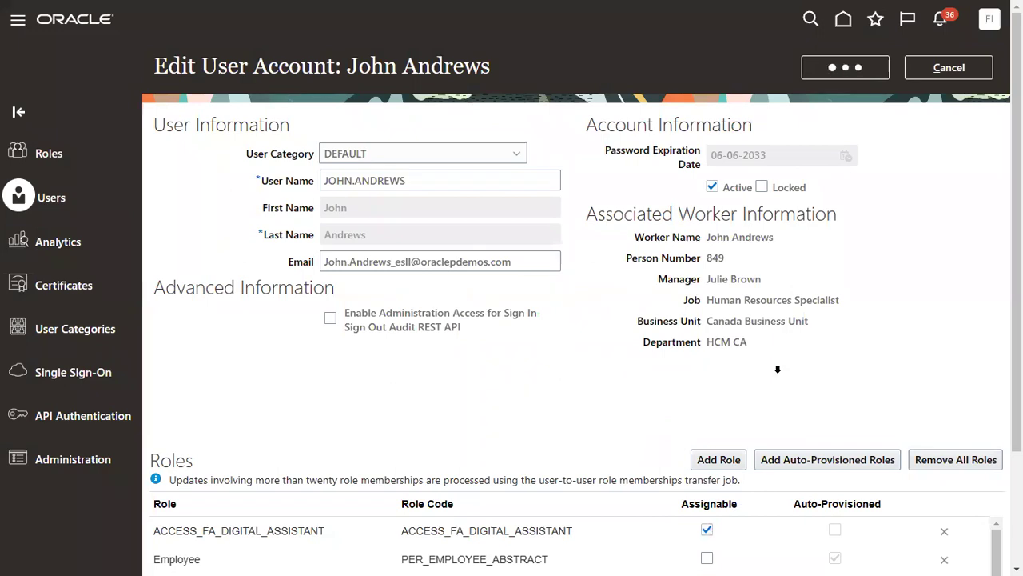
click(730, 72)
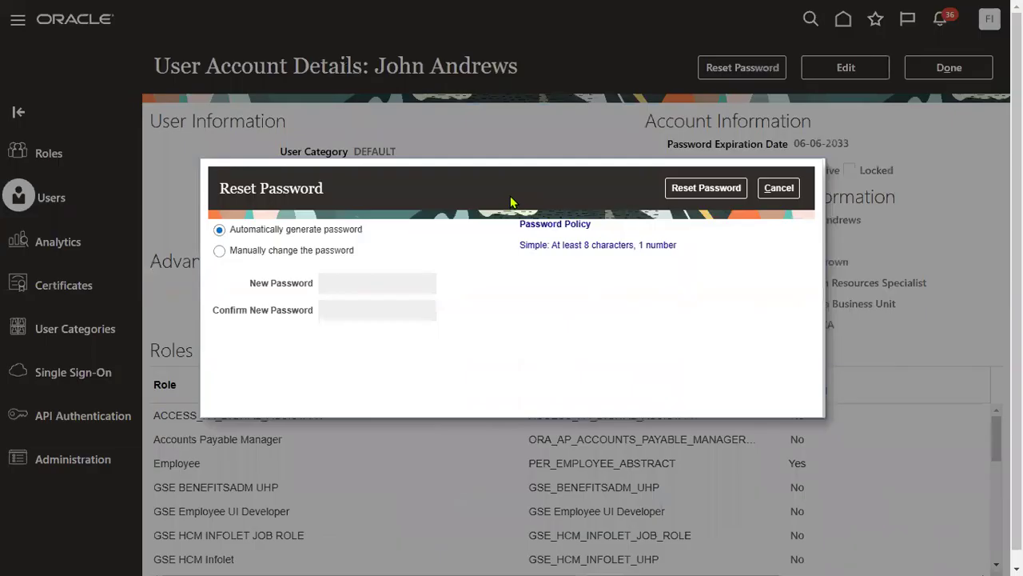
Step: Choose manual password entry, then enter and confirm a new password for the account
click(328, 254)
click(411, 279)
double_click(411, 279)
text(P)
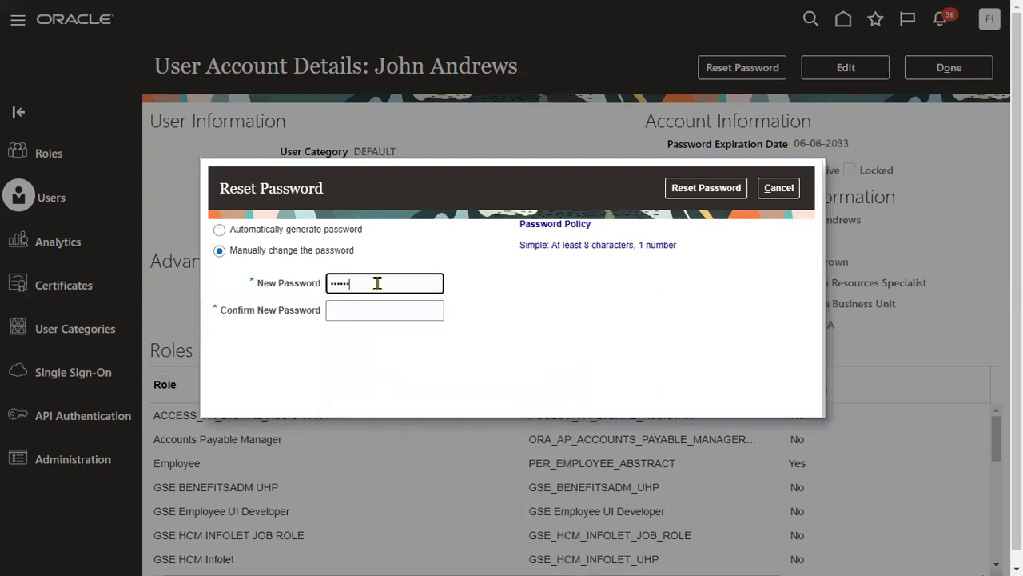
key(Tab)
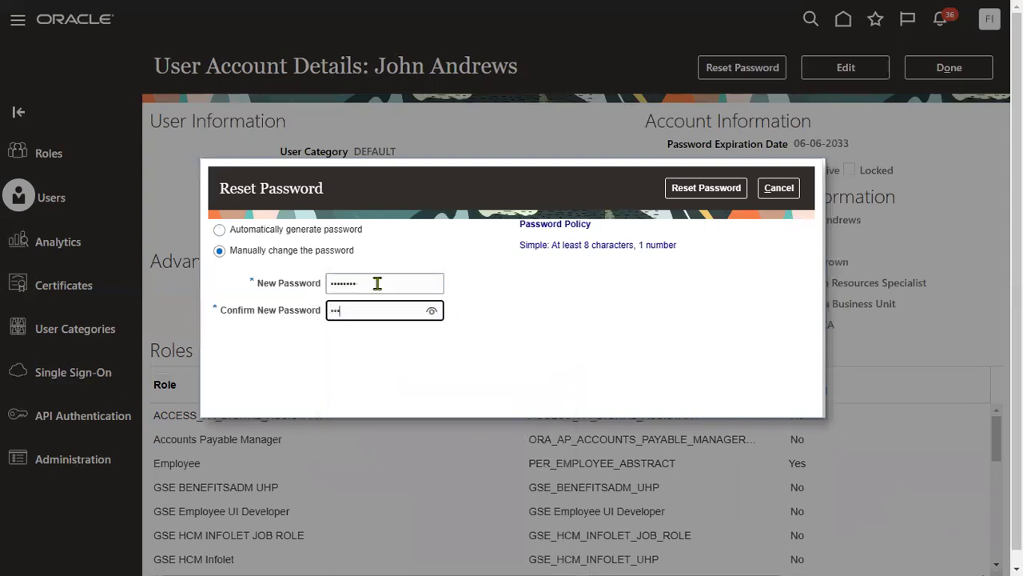
text(1)
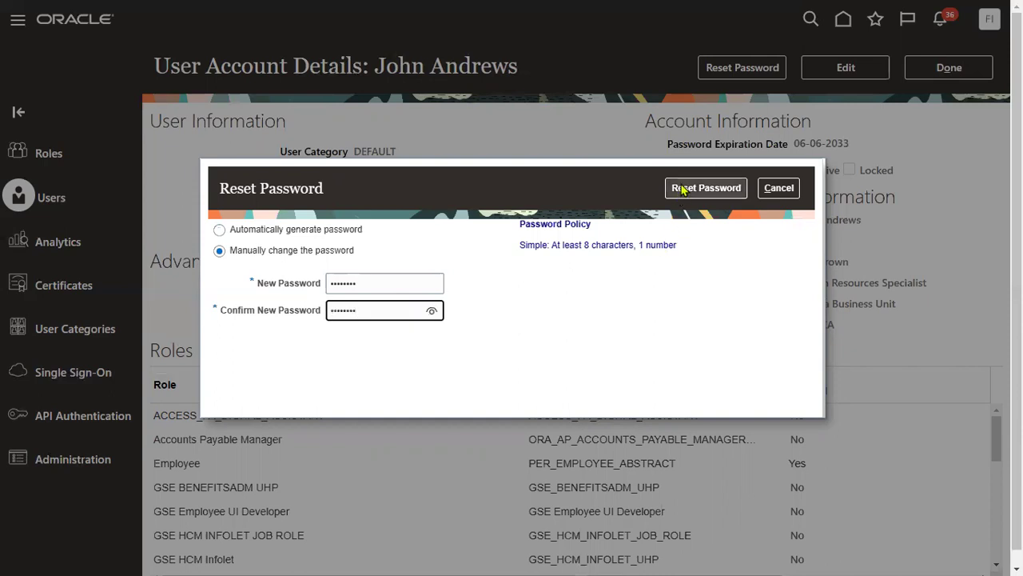
Step: Apply the password reset and return to the User Accounts search results
click(704, 189)
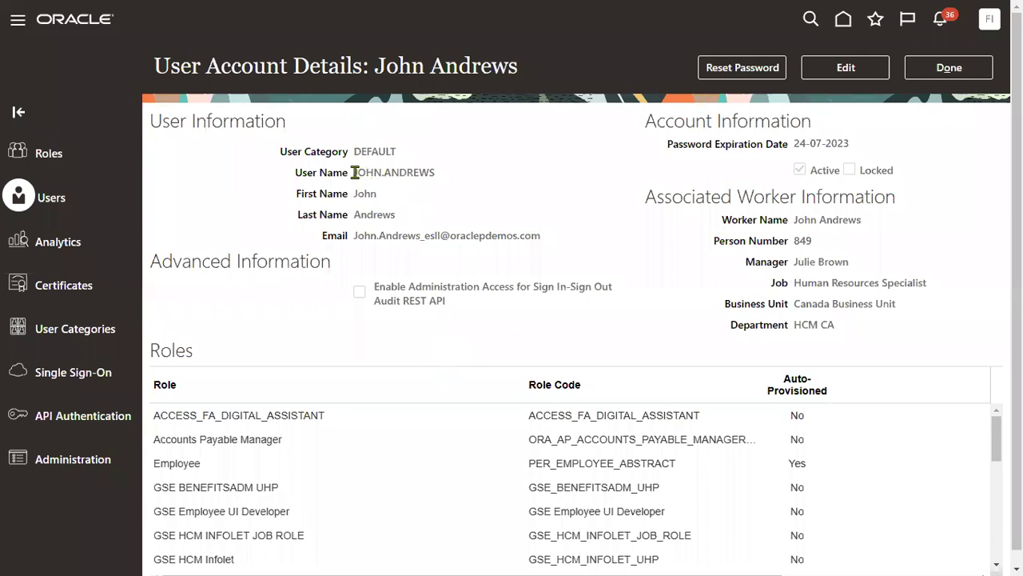
drag(354, 173, 441, 176)
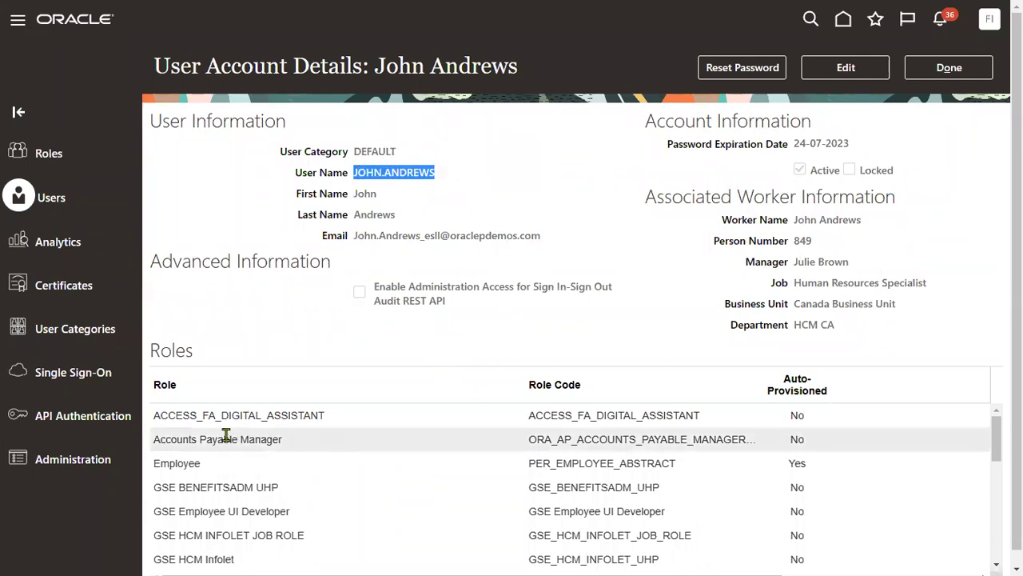
click(947, 68)
Step: Sign out of the administrator session and confirm
click(989, 19)
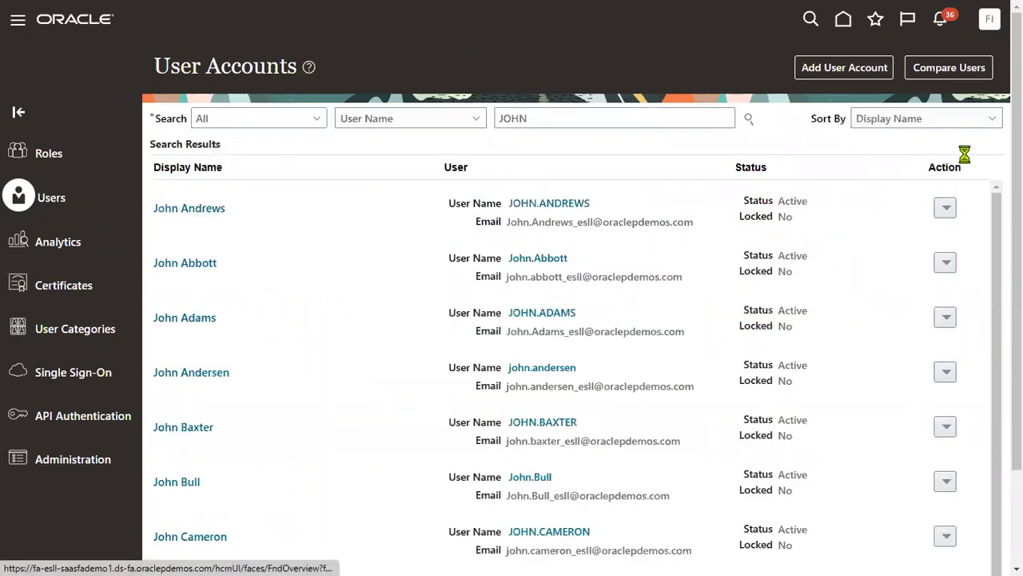
click(961, 55)
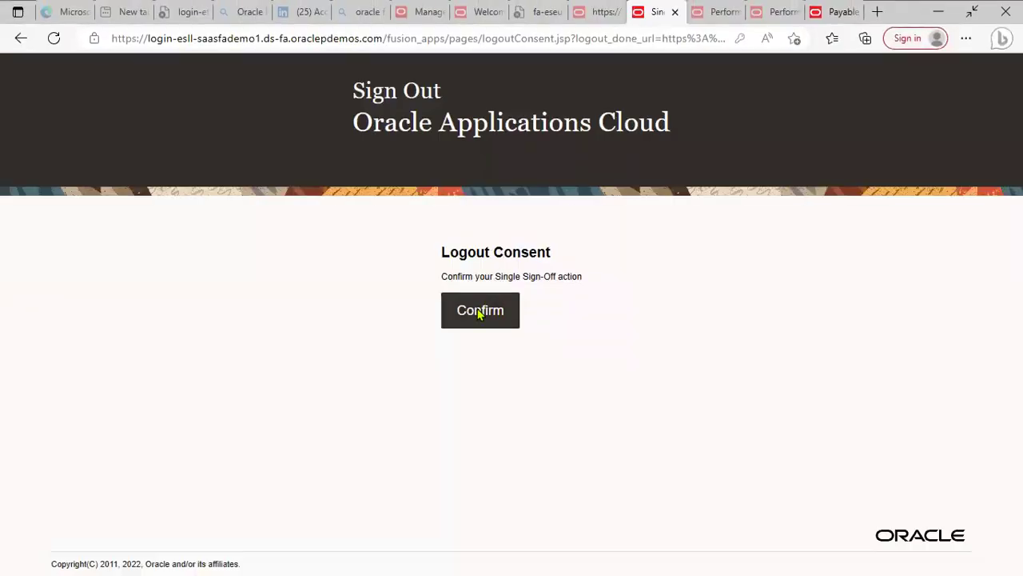
click(480, 311)
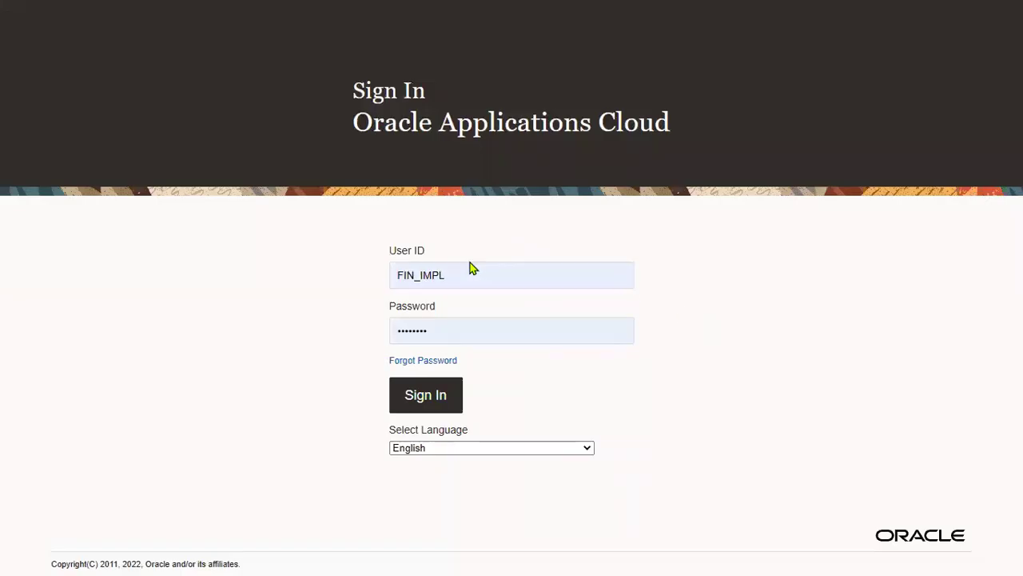
Step: Sign in with the newly configured user's ID and new password
double_click(448, 272)
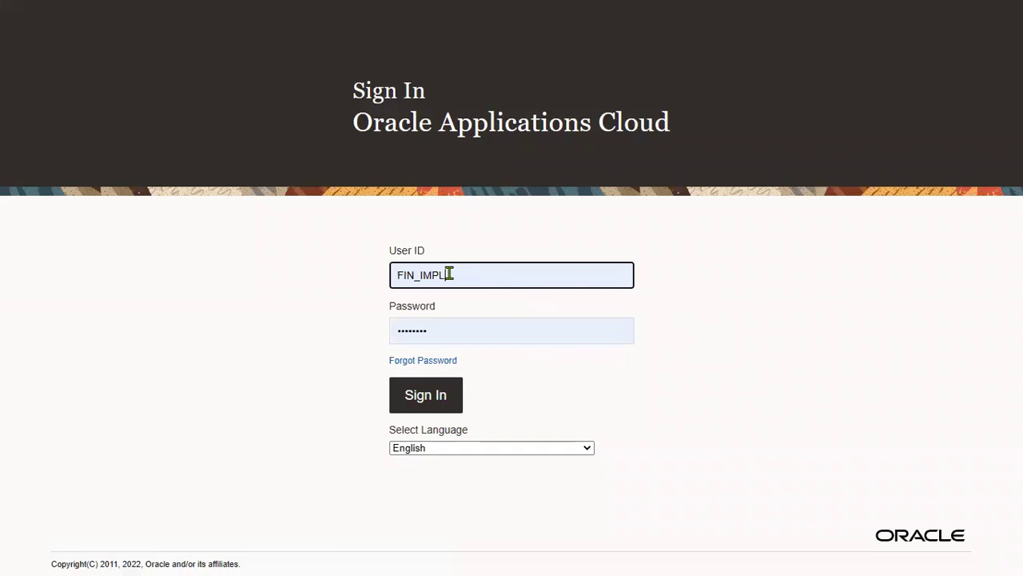
key(Tab)
key(shift+Tab)
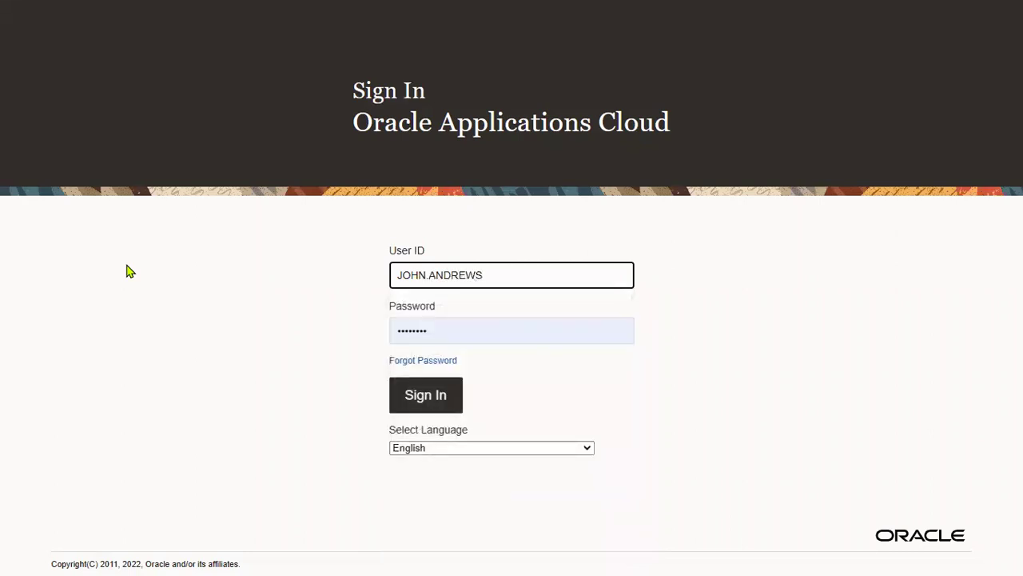
key(Tab)
text(••)
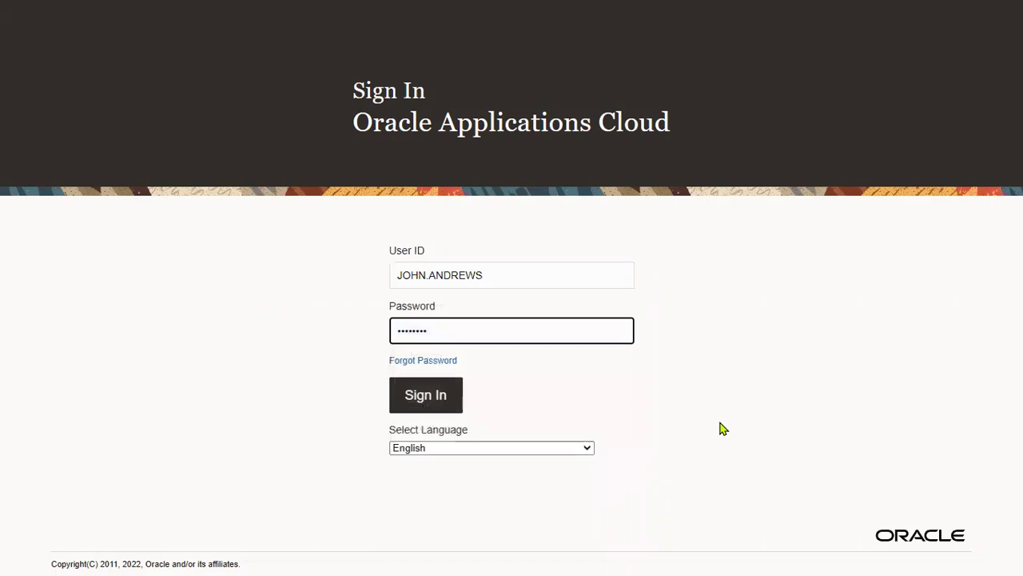
key(Return)
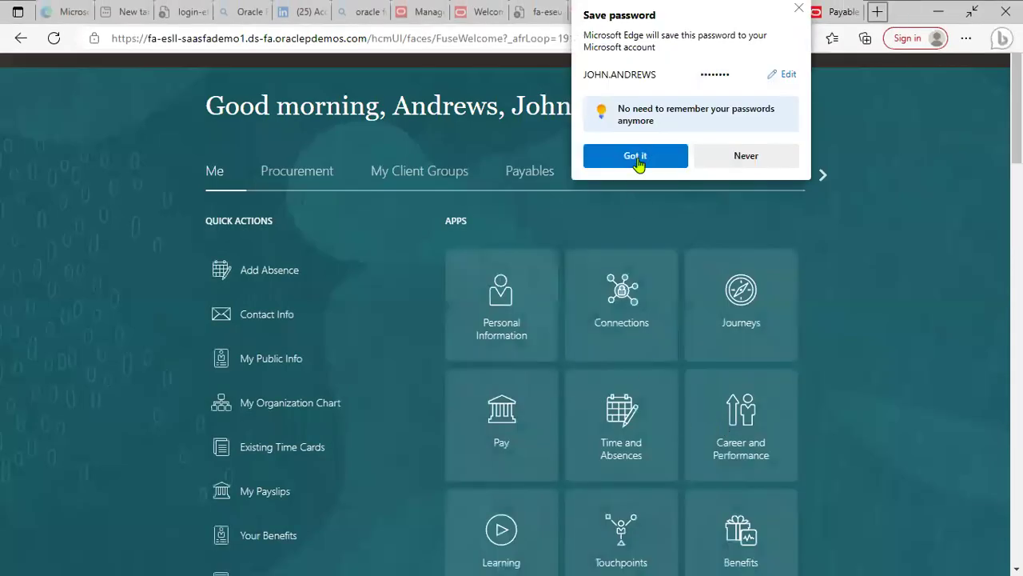
Step: Decline the browser's save-password offer and open Payables > Invoices from the Navigator
click(646, 209)
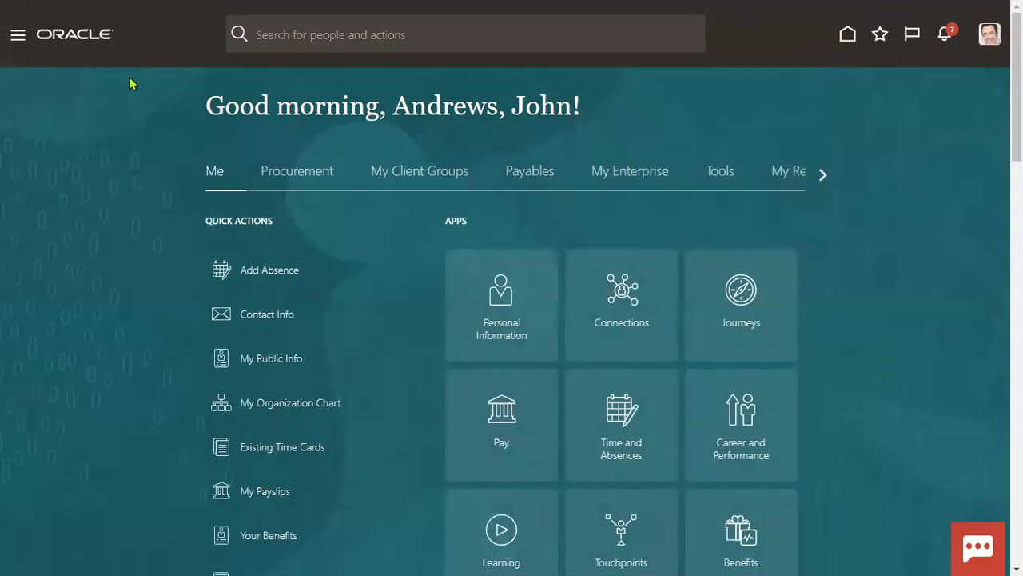
click(16, 35)
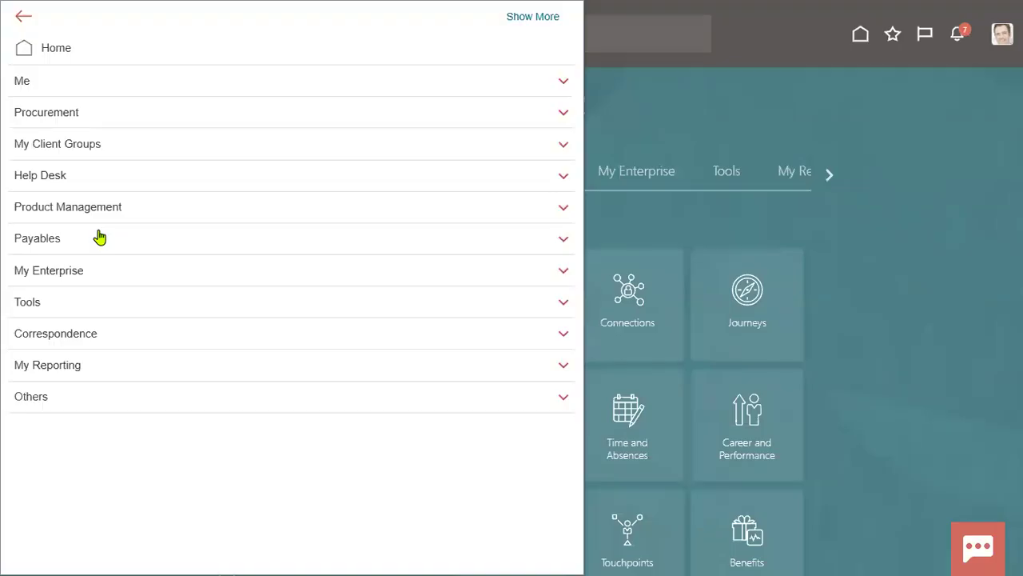
click(73, 240)
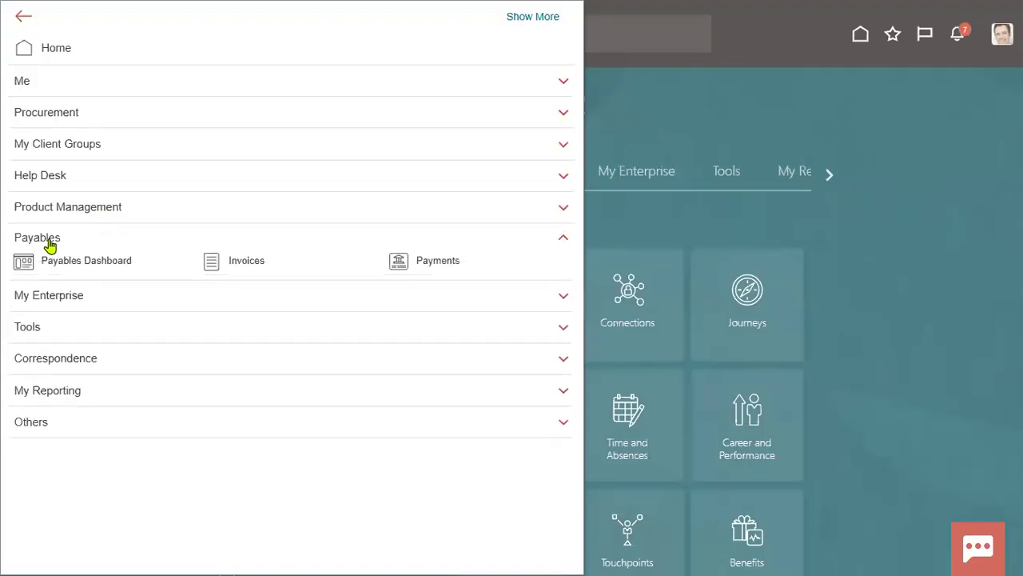
click(240, 269)
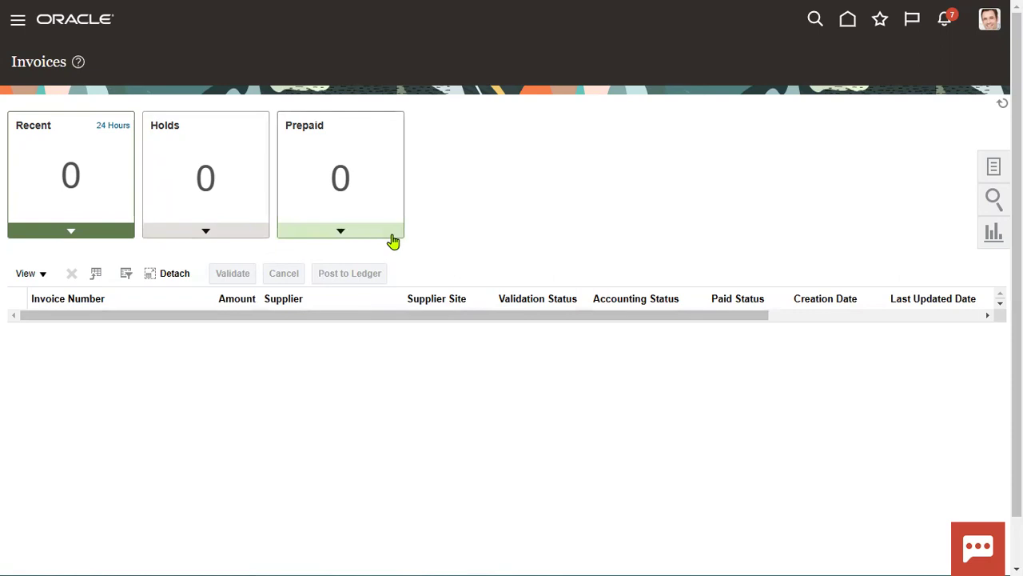
Step: Switch to the Notepad++ notes and highlight the Role line
click(16, 24)
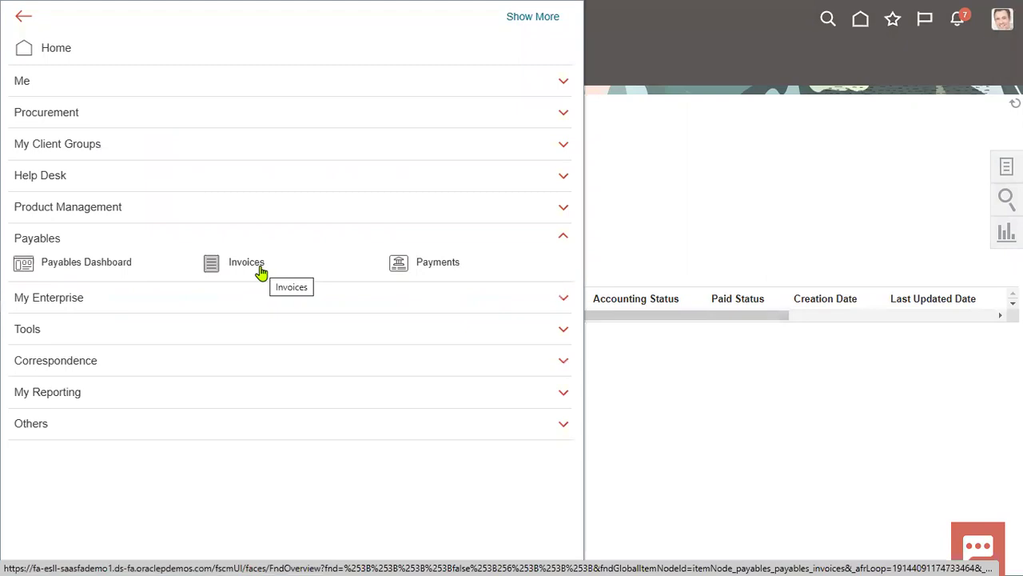
key(alt+Tab)
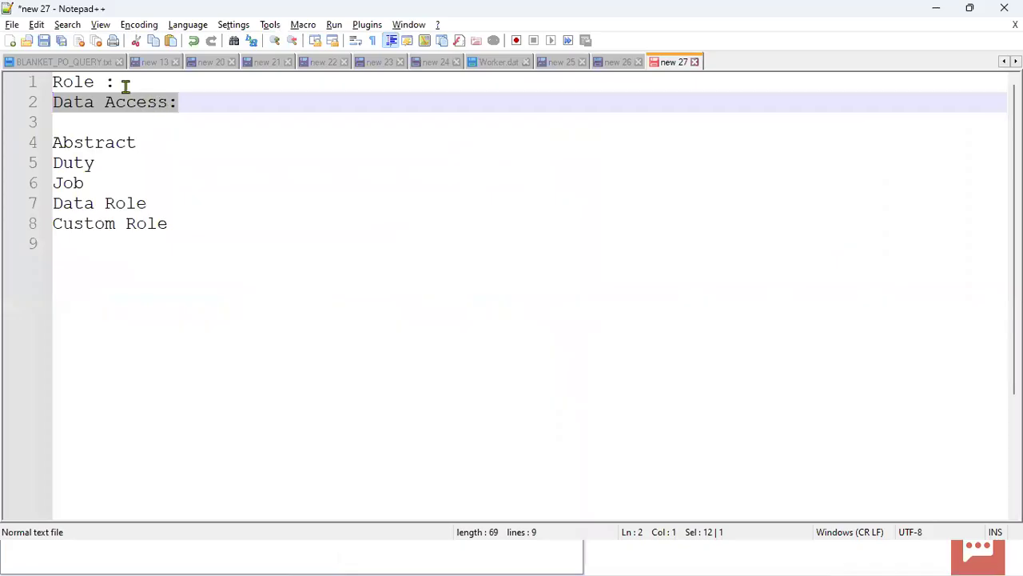
drag(126, 86, 50, 81)
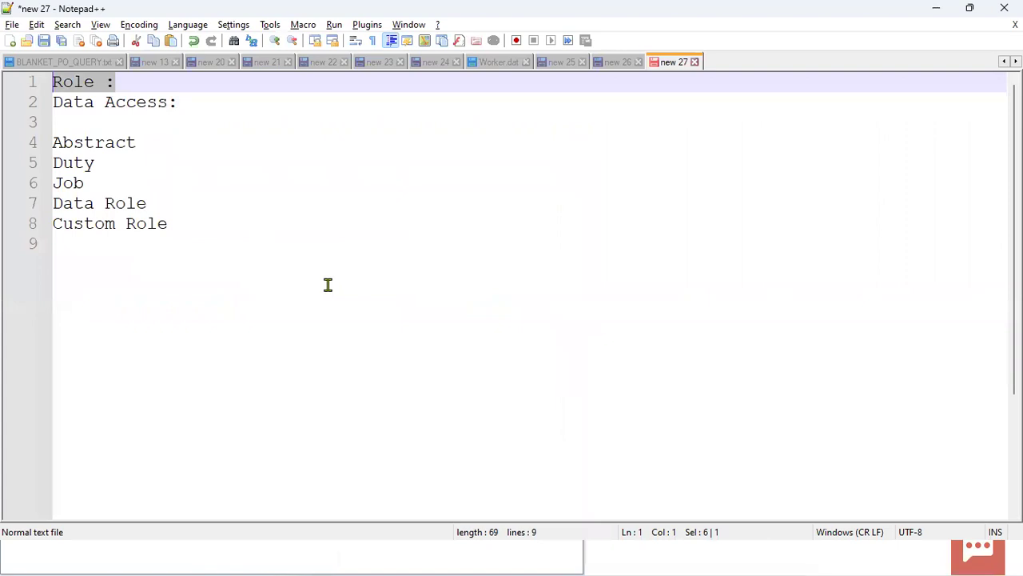
Step: Highlight the Data Access and Role lines in the notes, then expand Tools in the browser's Navigator
drag(185, 102, 53, 102)
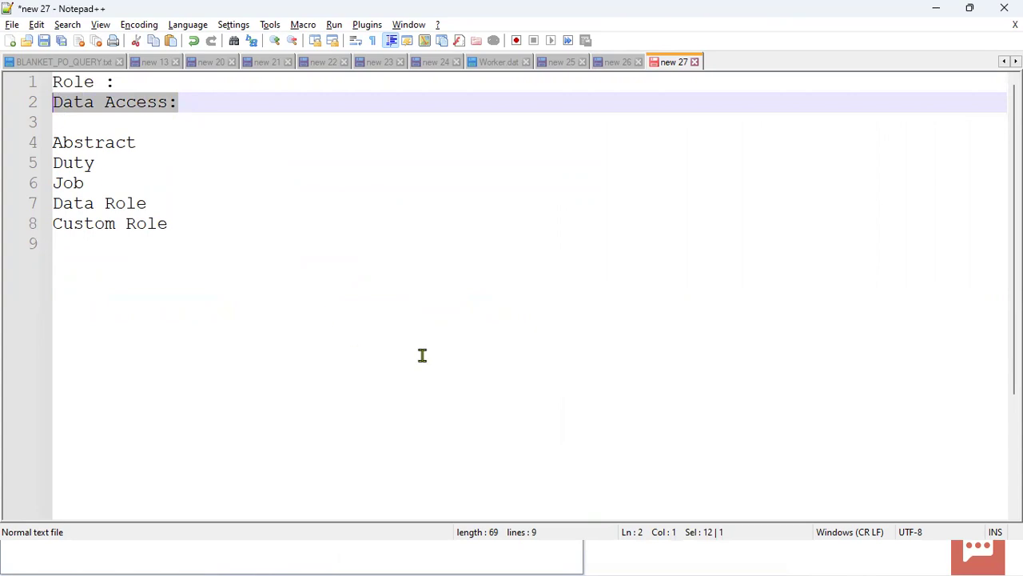
drag(130, 85, 30, 83)
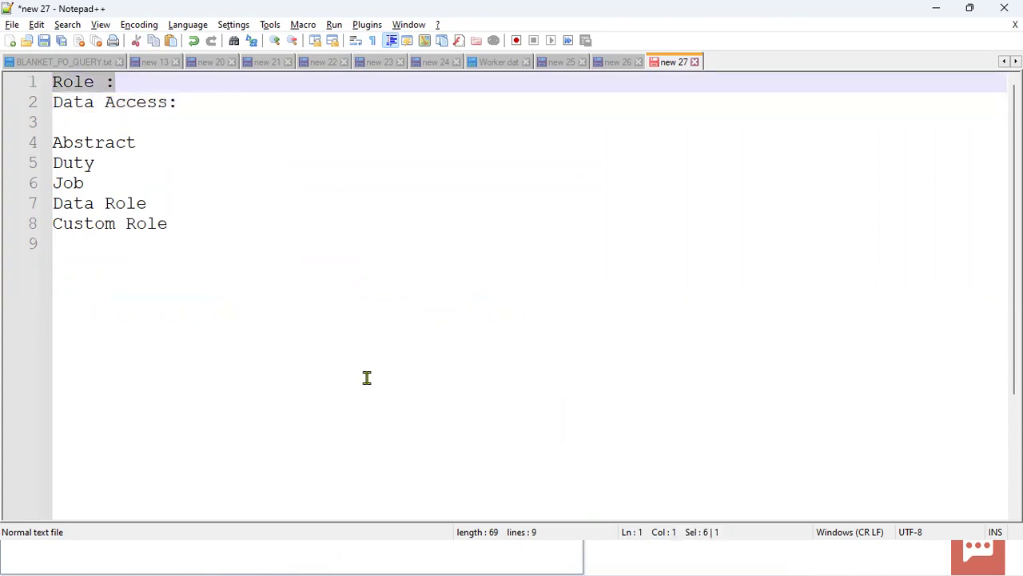
key(alt+Tab)
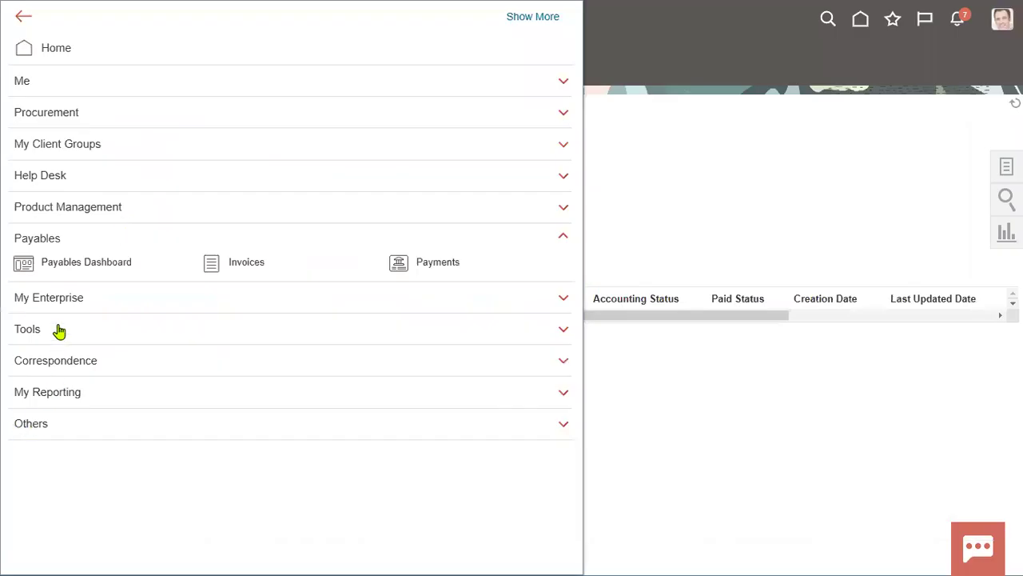
click(59, 330)
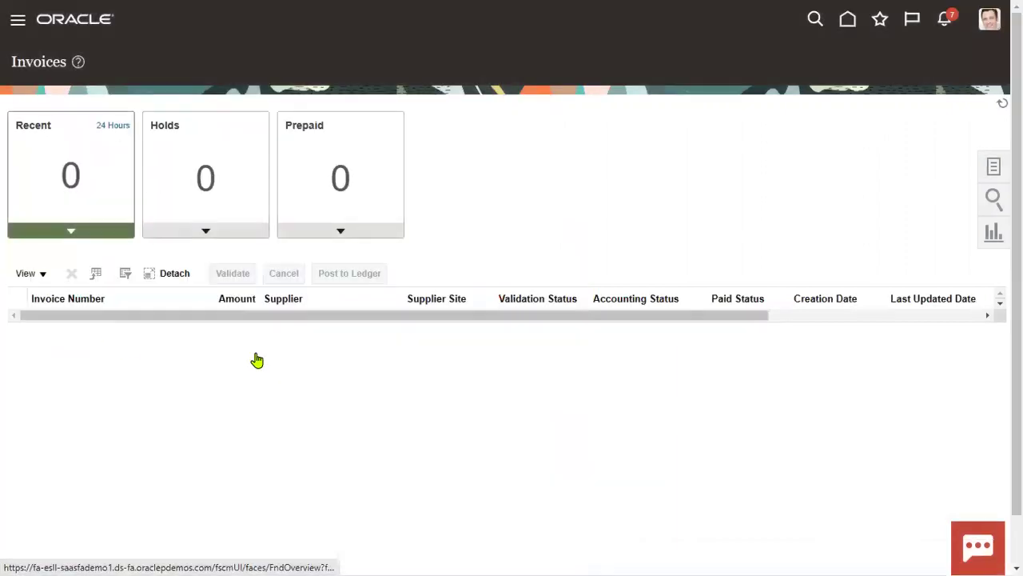
Step: Re-highlight the Data Access line in Notepad++ and switch back to the Oracle Invoices page
key(alt+Tab)
drag(192, 109, 45, 100)
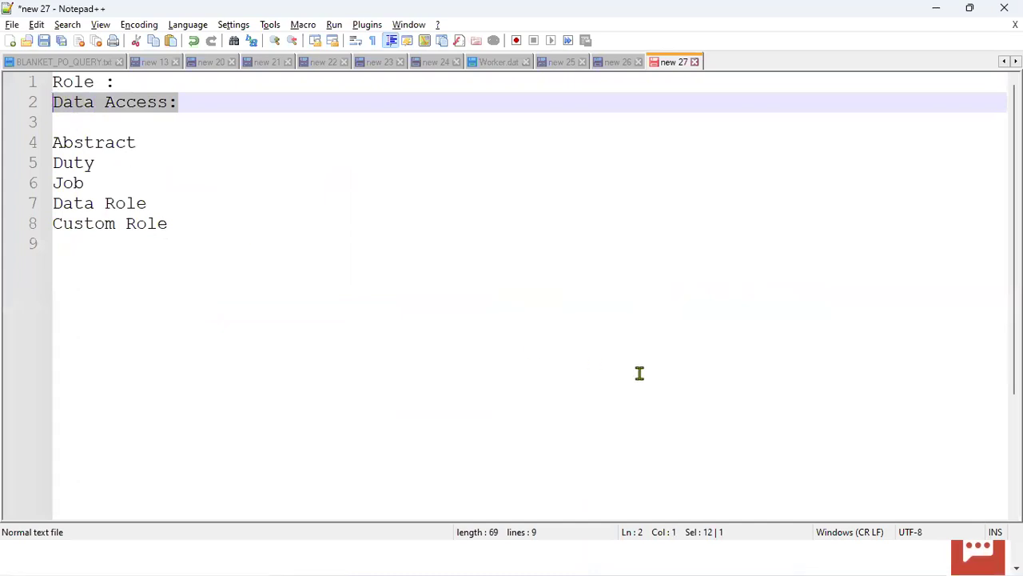
key(alt+Tab)
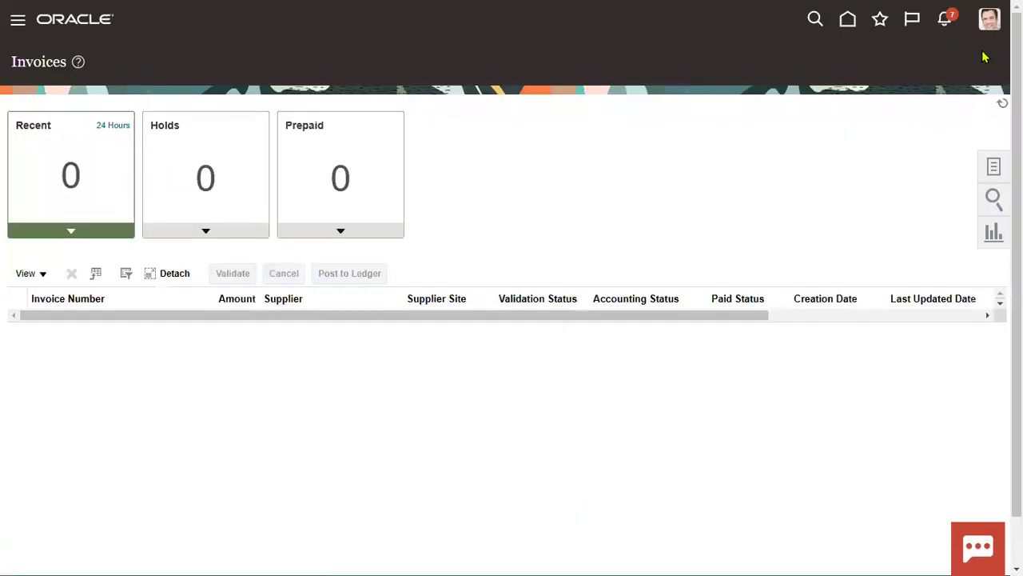
Step: Sign out of the new user's session and sign in as APR1 with the saved password
click(989, 24)
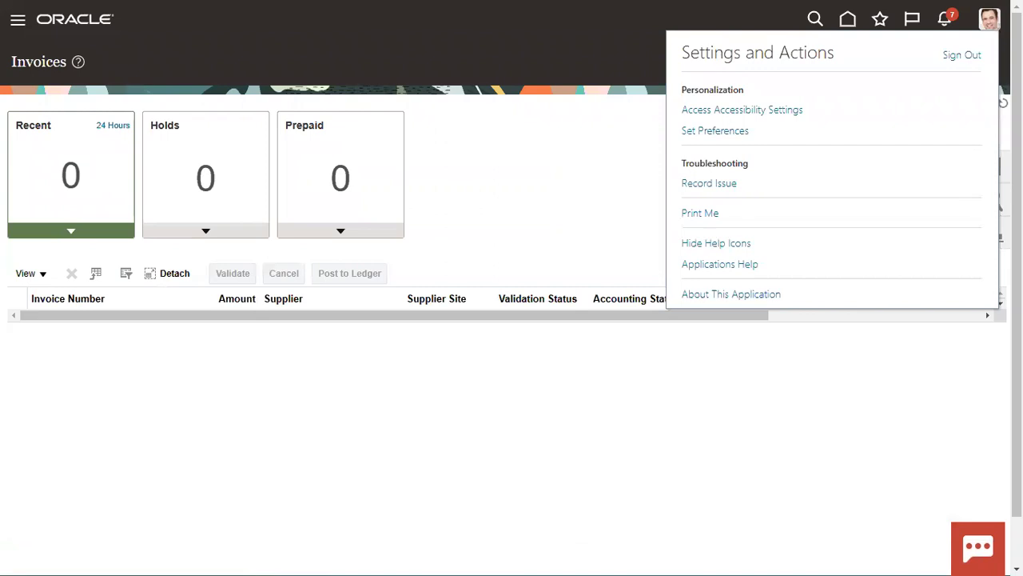
click(964, 55)
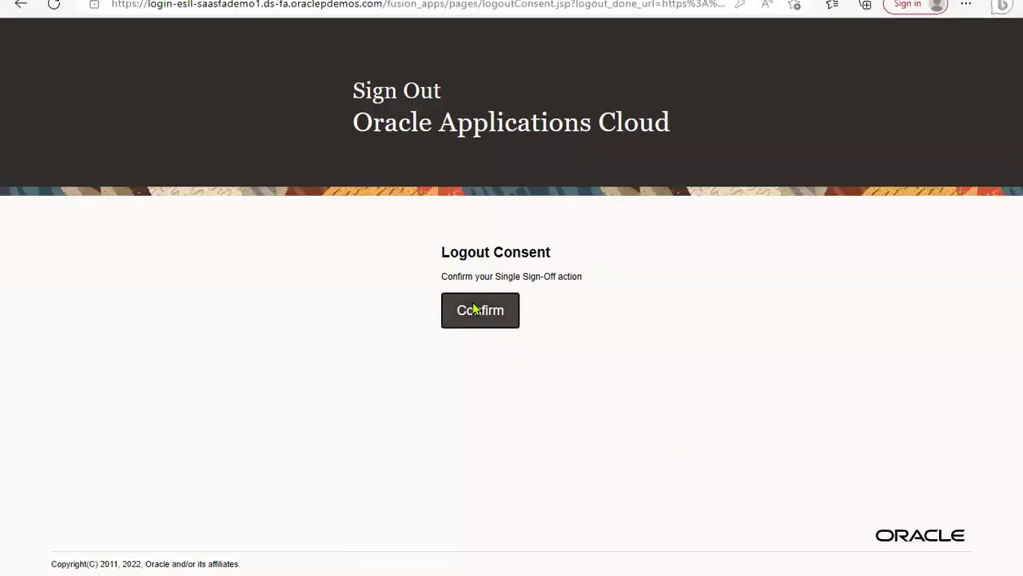
click(476, 310)
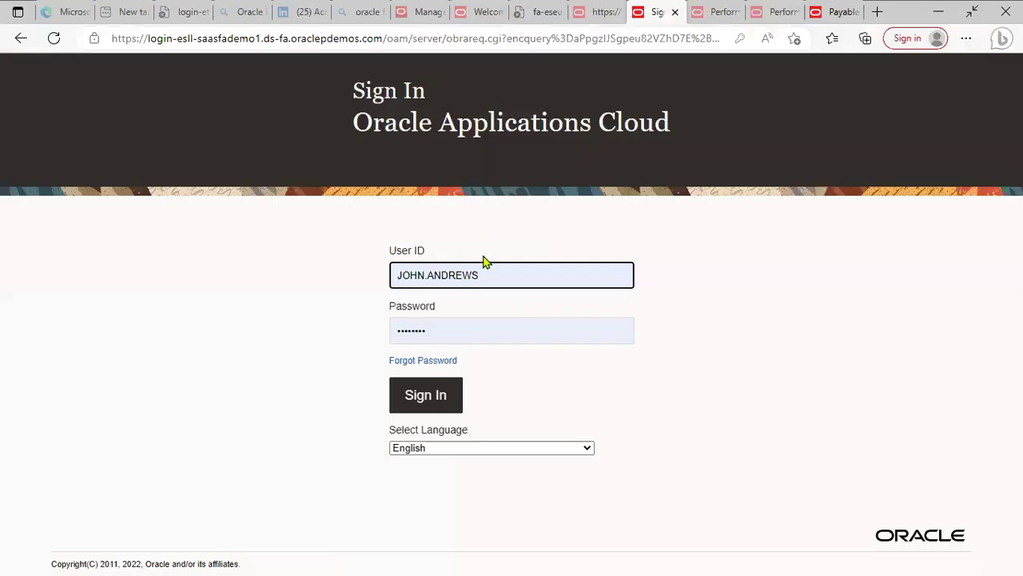
key(ctrl+a)
text(APR1)
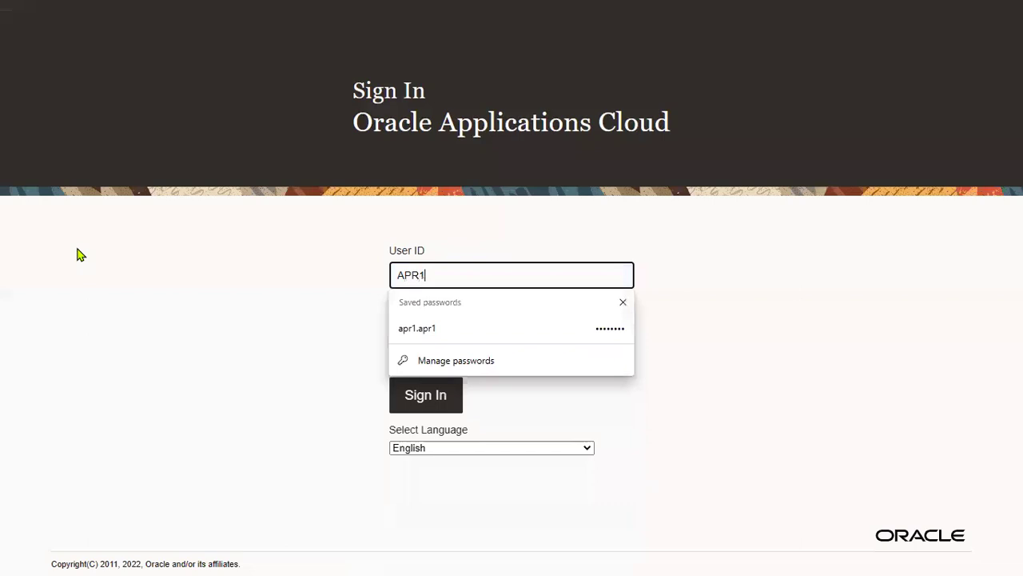
click(466, 324)
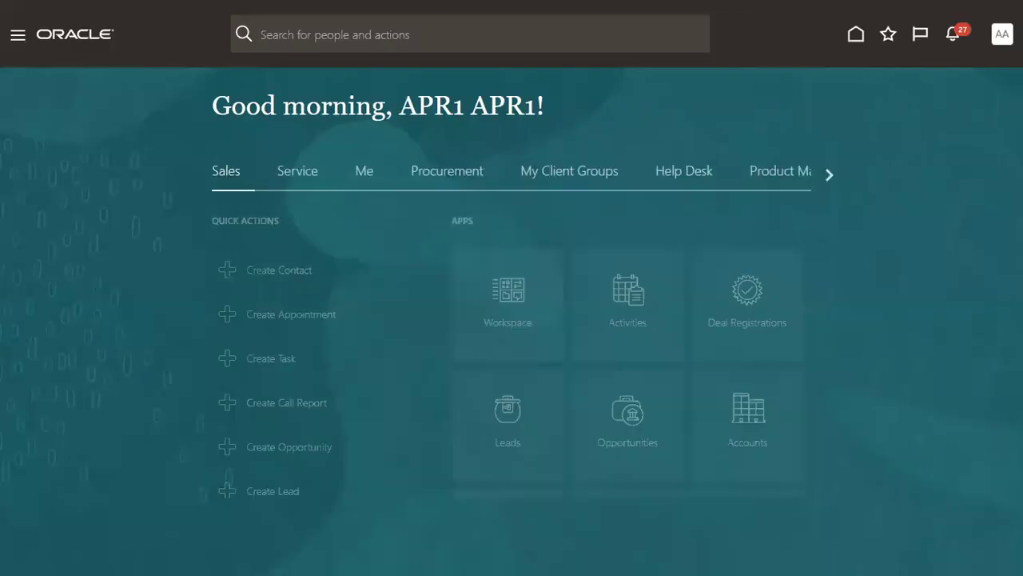
Step: From Setup and Maintenance, search the setup tasks and open Manage Data Access for Users
click(989, 34)
click(733, 260)
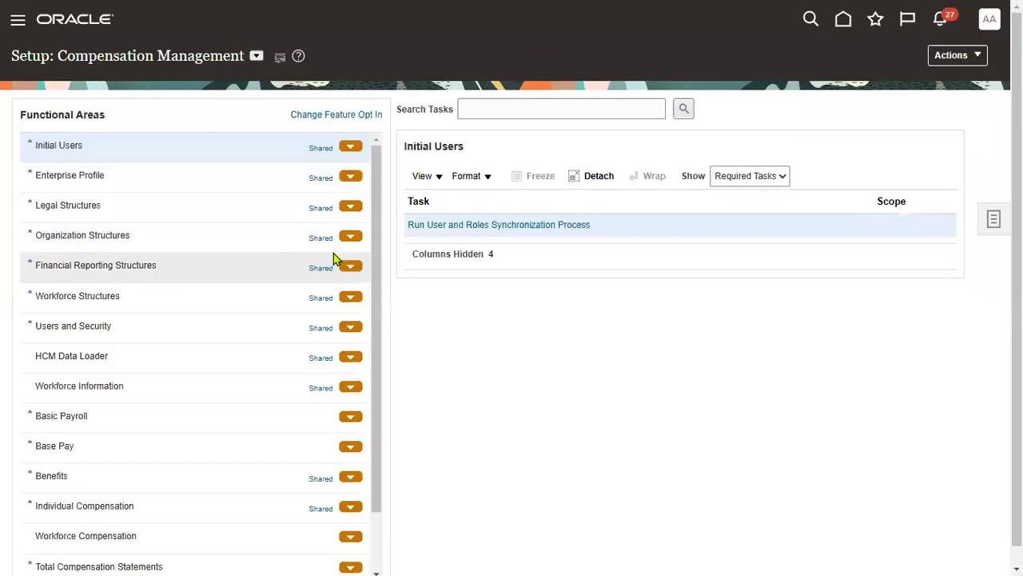
click(255, 56)
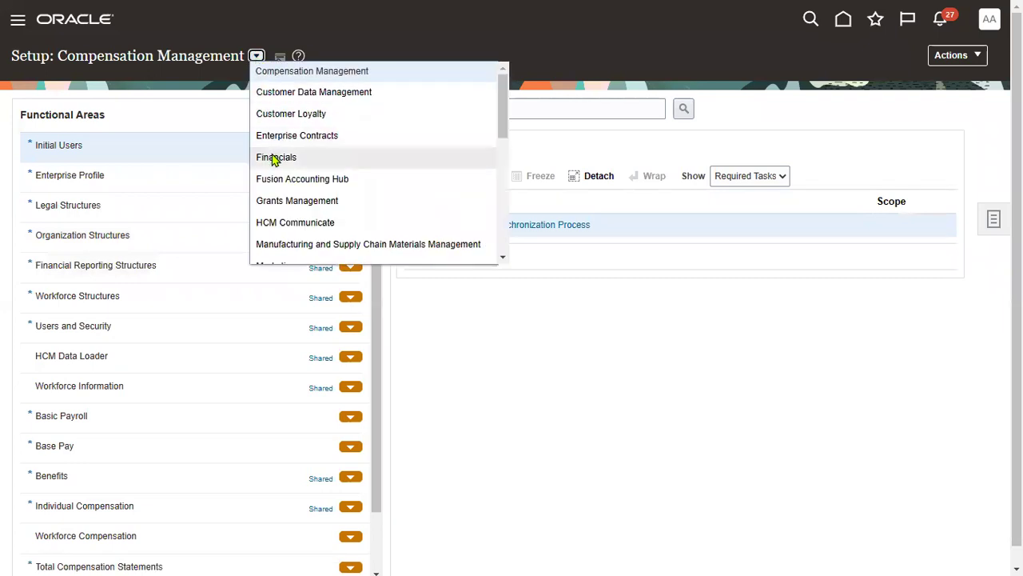
click(574, 109)
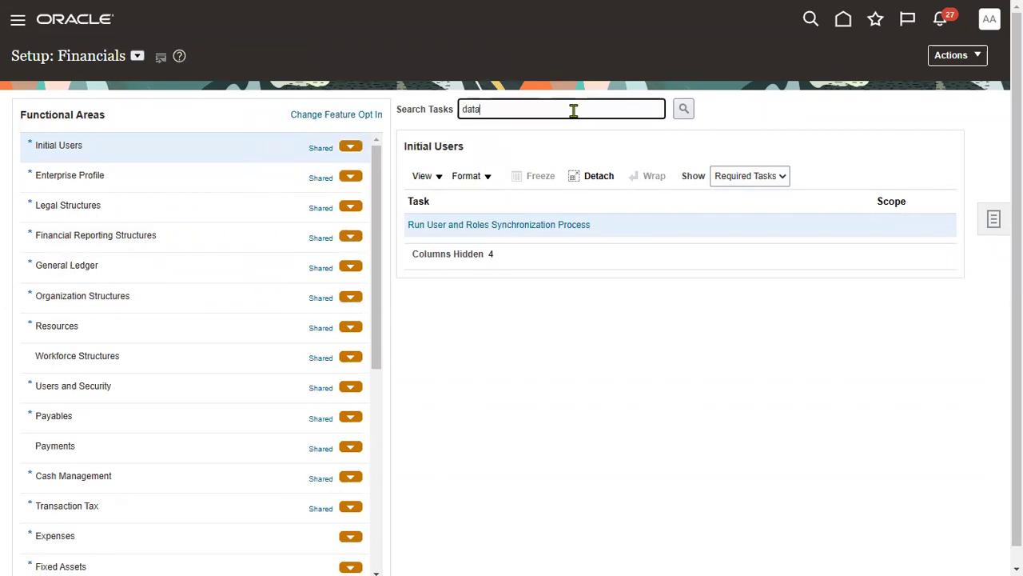
key(Return)
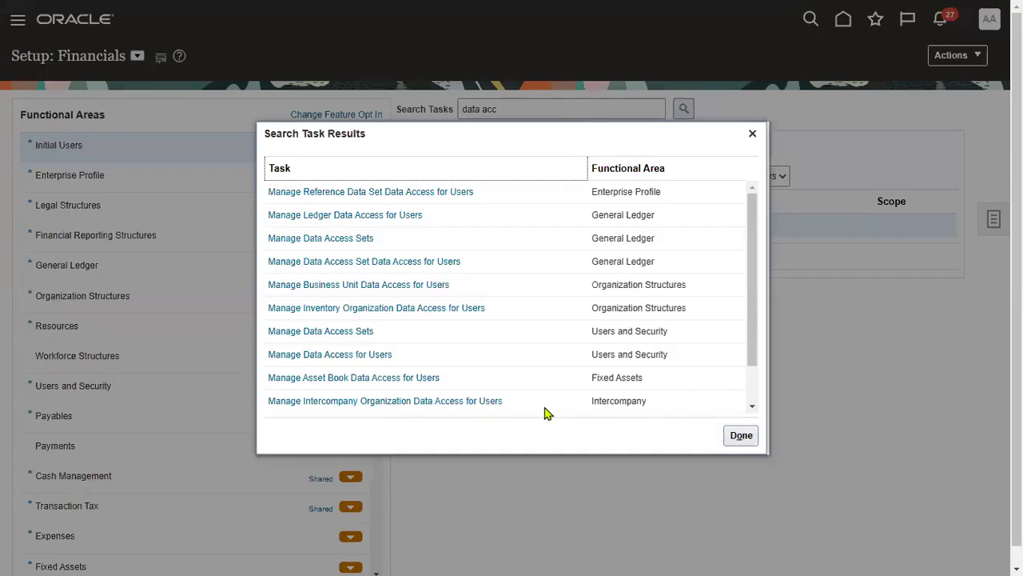
click(383, 359)
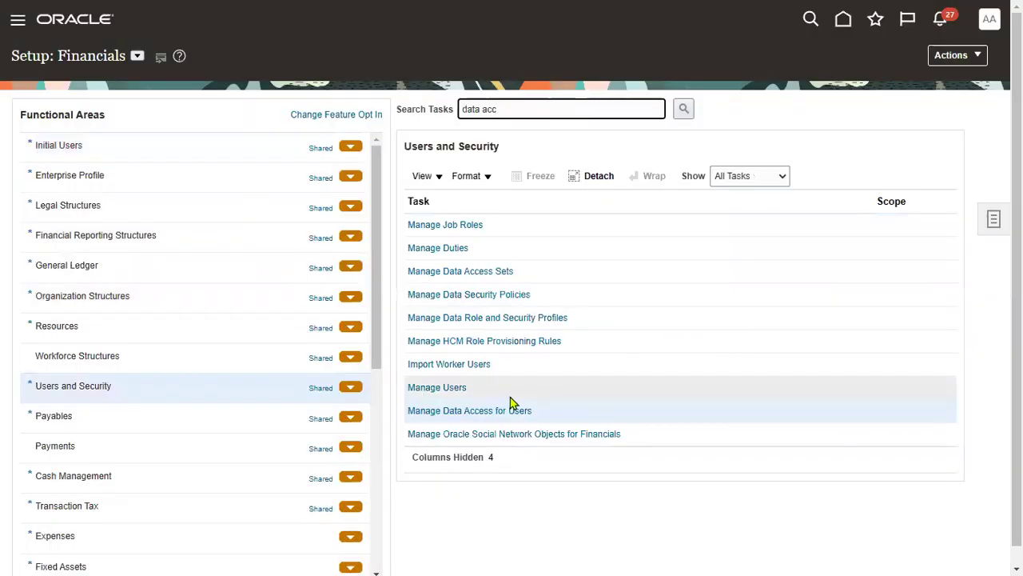
click(508, 408)
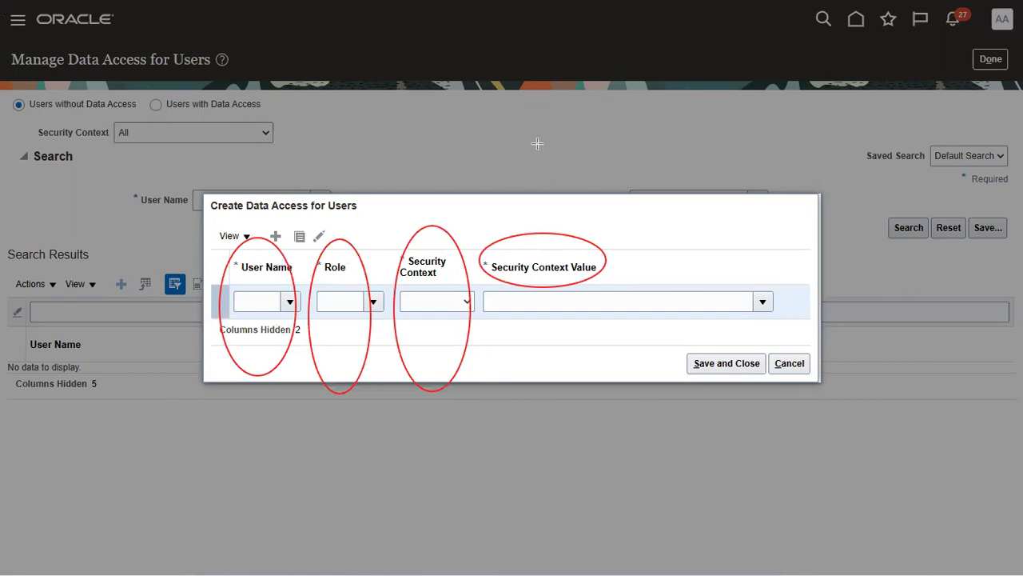
Step: Fill the access row with the user, Accounts Payable role, Business unit context and US1 Business Unit
click(269, 302)
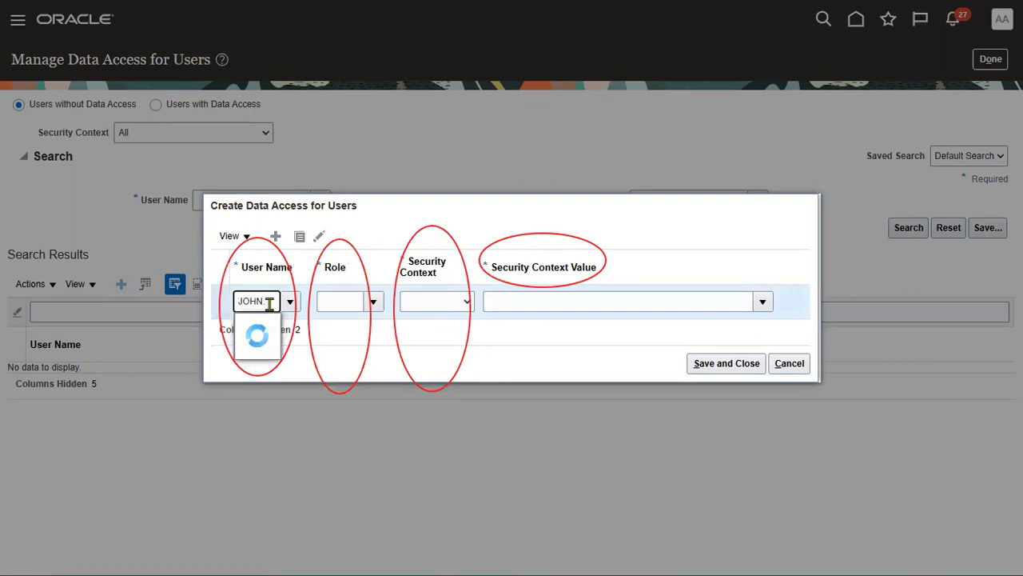
click(270, 325)
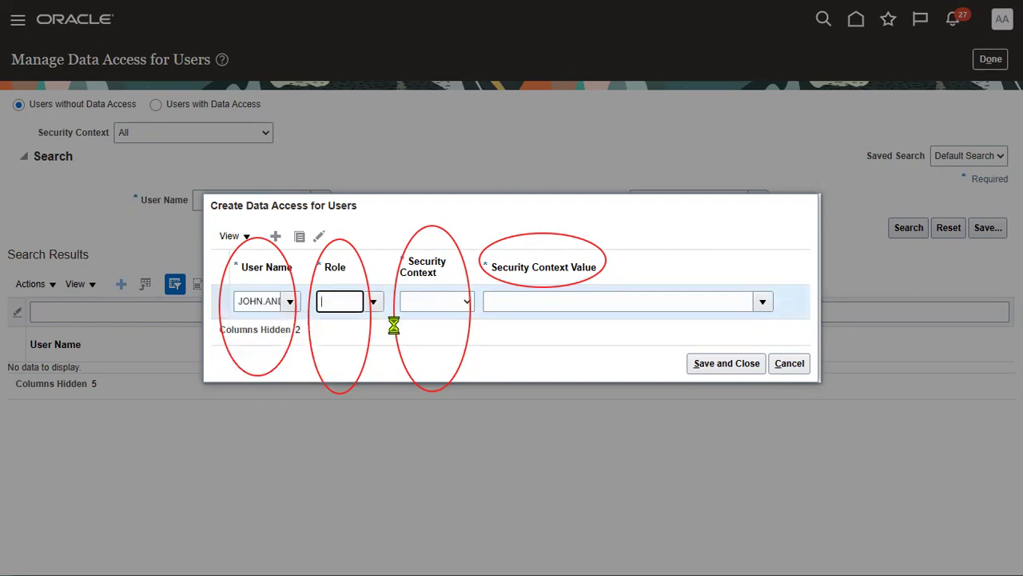
click(373, 302)
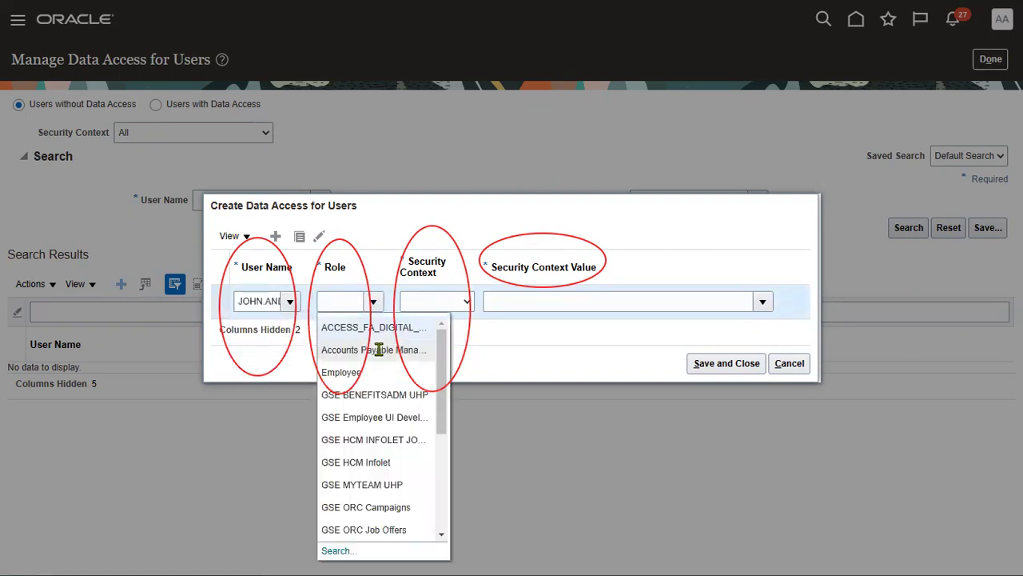
click(379, 352)
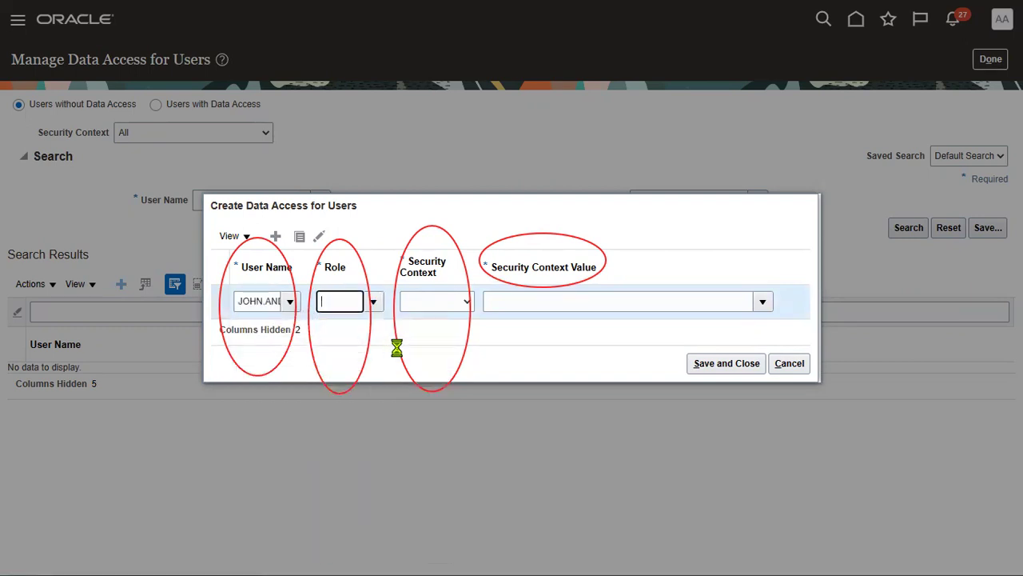
click(453, 301)
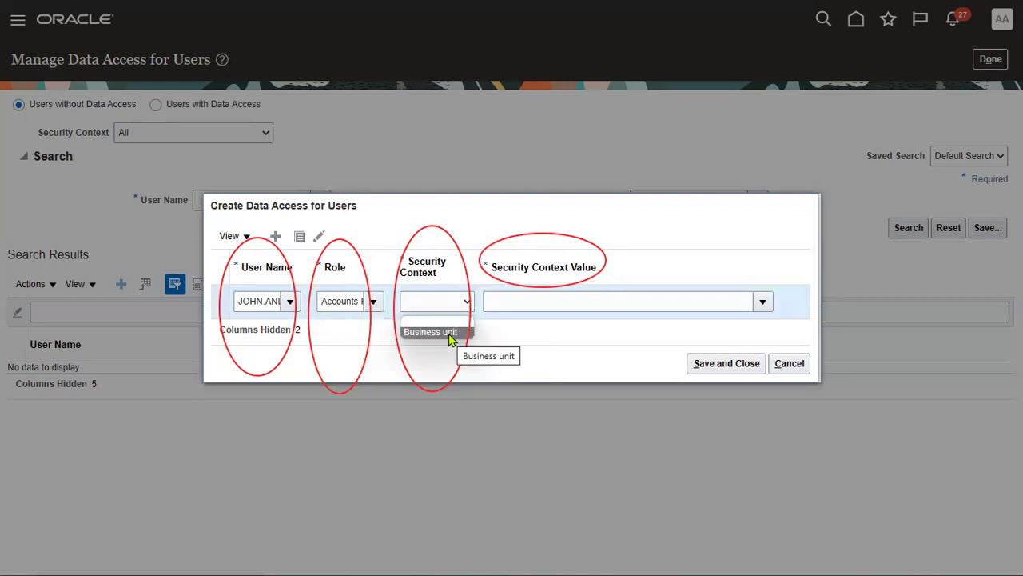
click(449, 334)
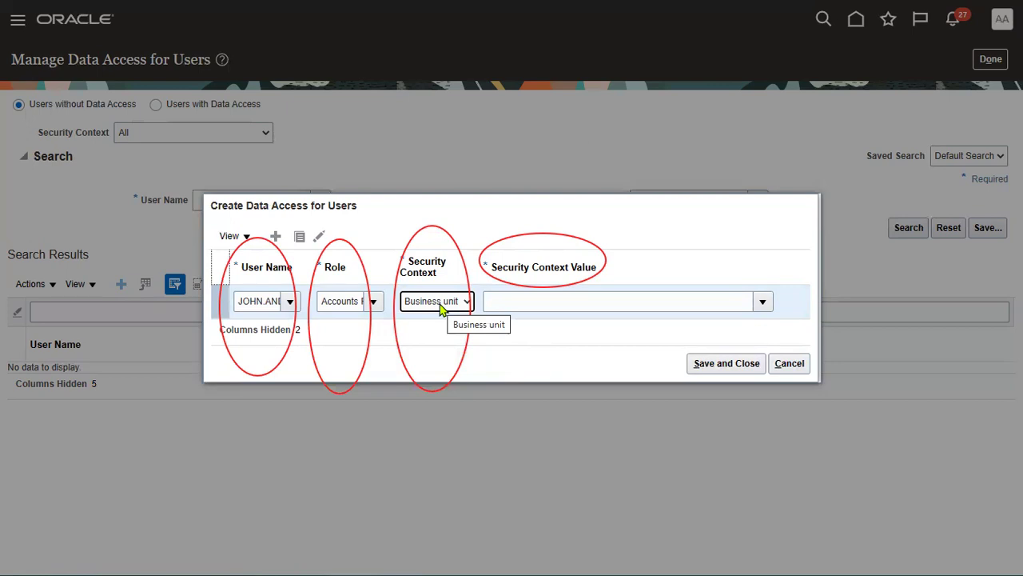
click(492, 300)
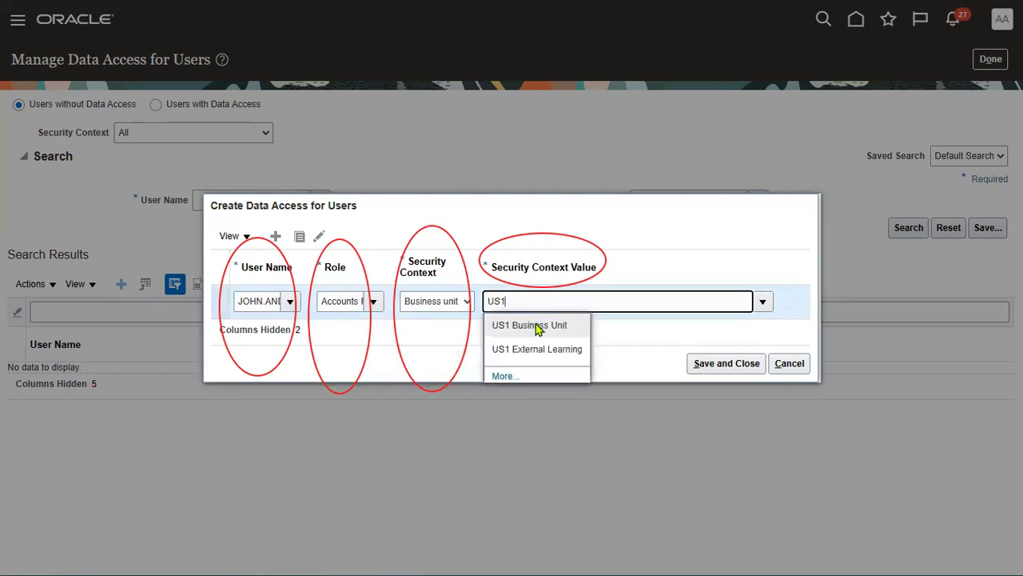
click(534, 325)
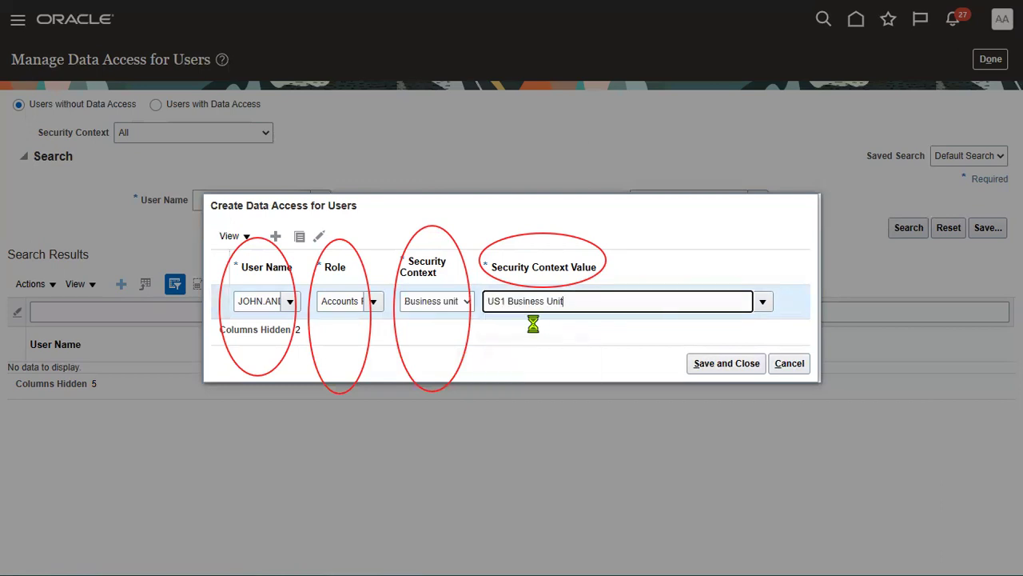
Step: Duplicate the access row twice, setting US2 Business Unit and 23 Sales Business Unit
click(300, 237)
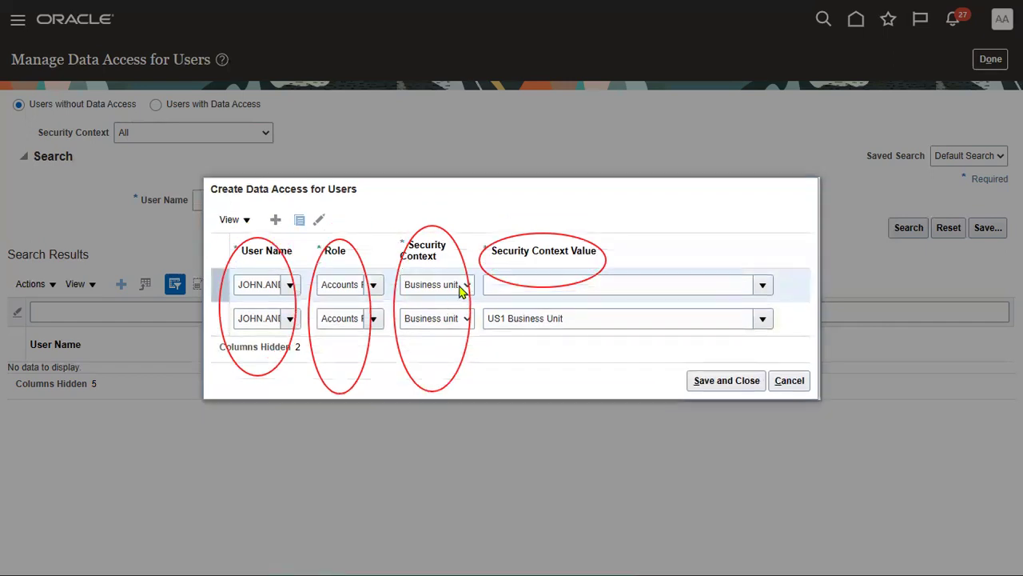
click(498, 286)
text(US2)
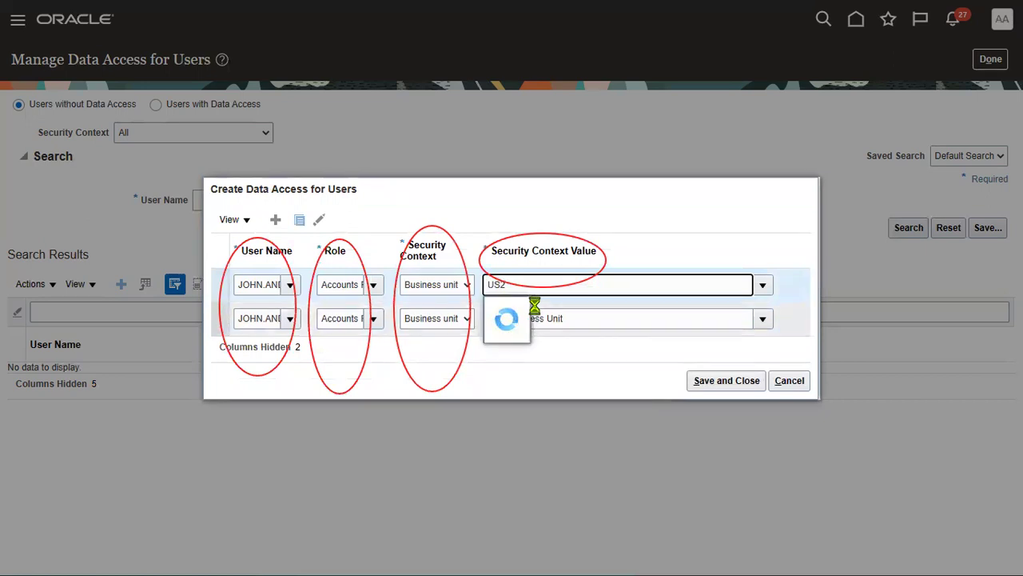
click(534, 308)
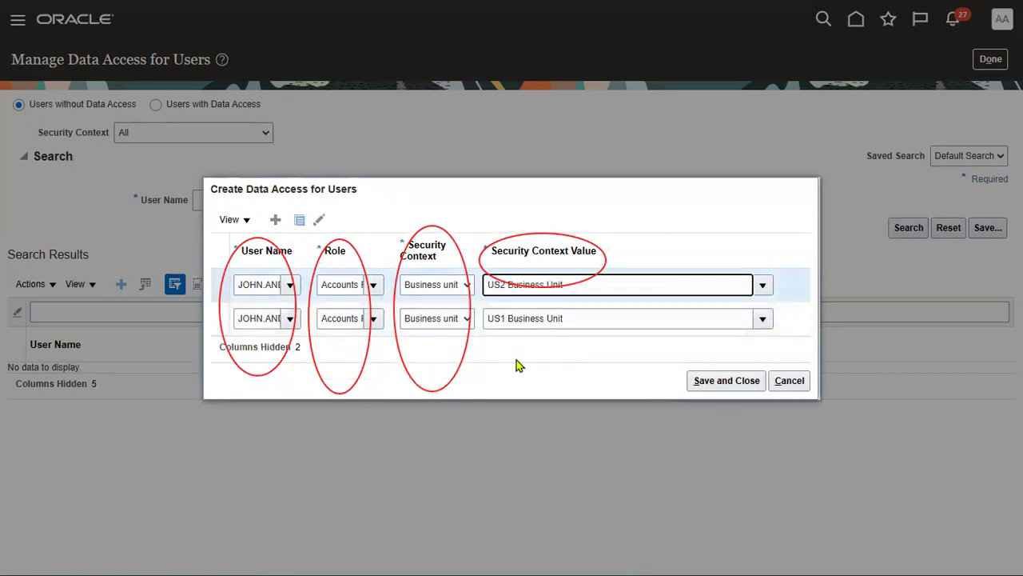
click(301, 220)
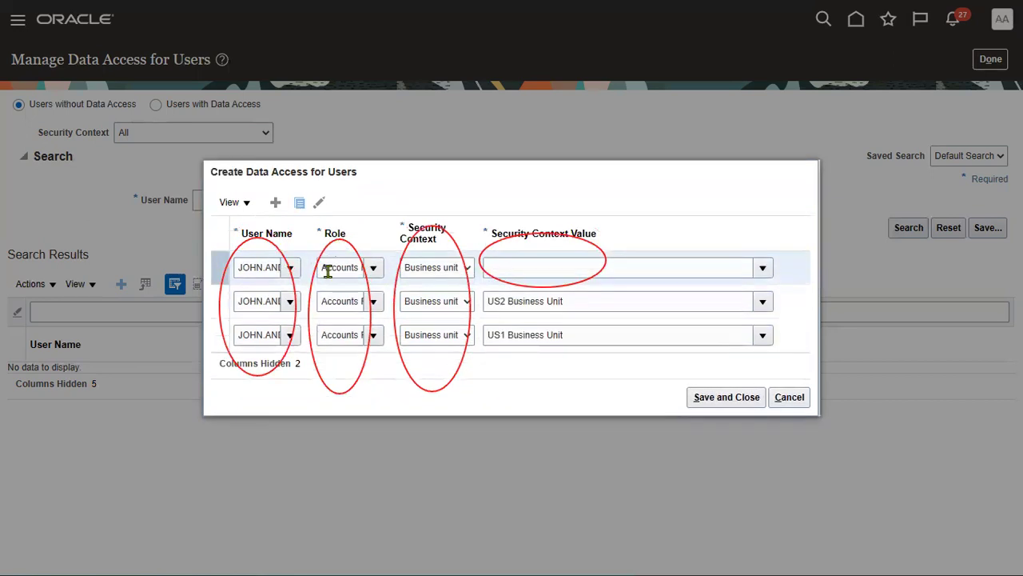
click(516, 266)
click(763, 270)
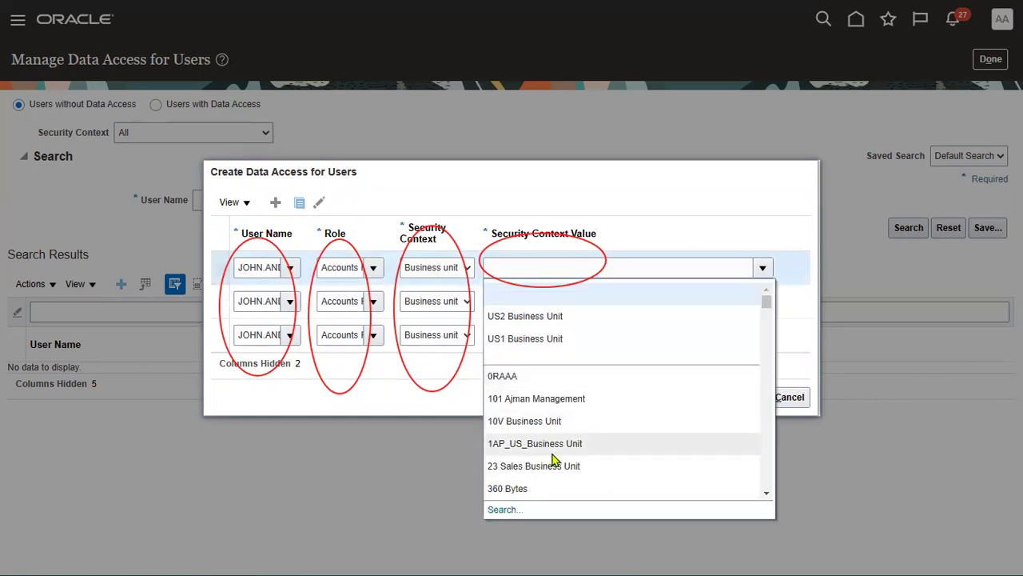
click(550, 467)
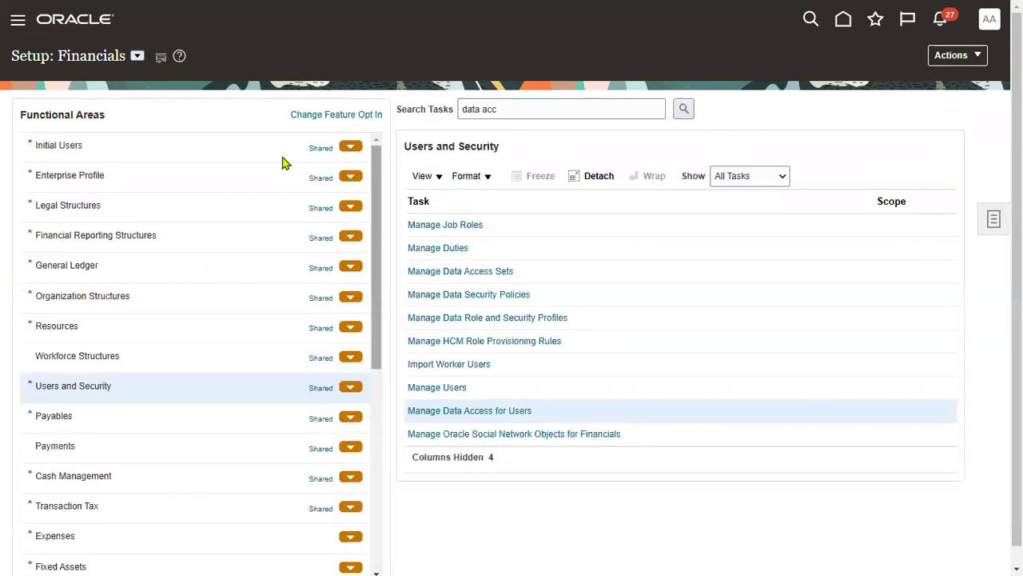
Step: Submit the User and Roles Synchronization Process from Initial Users, dismiss the ESS-01050 pending-request error, and cancel
click(196, 146)
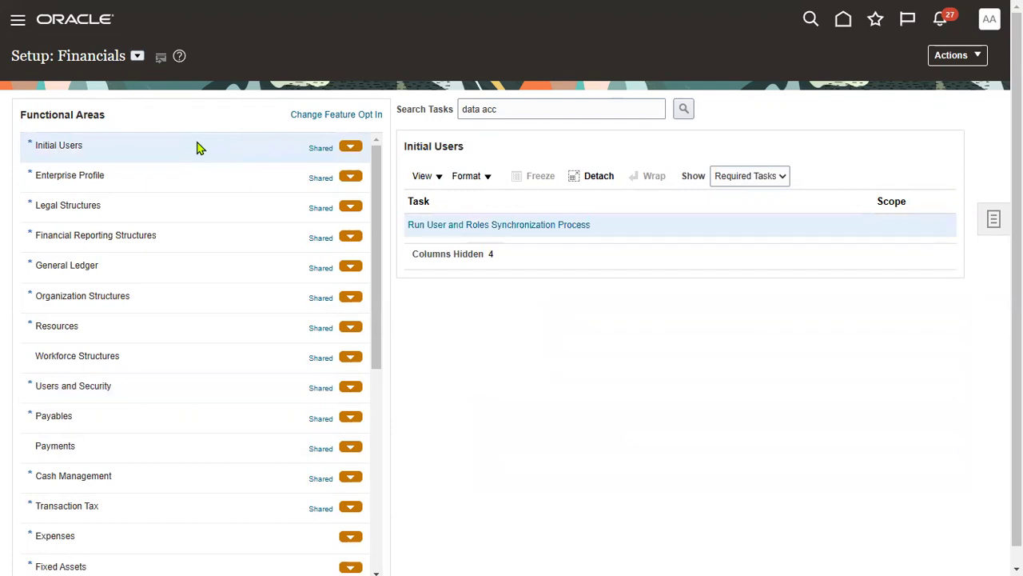
click(503, 231)
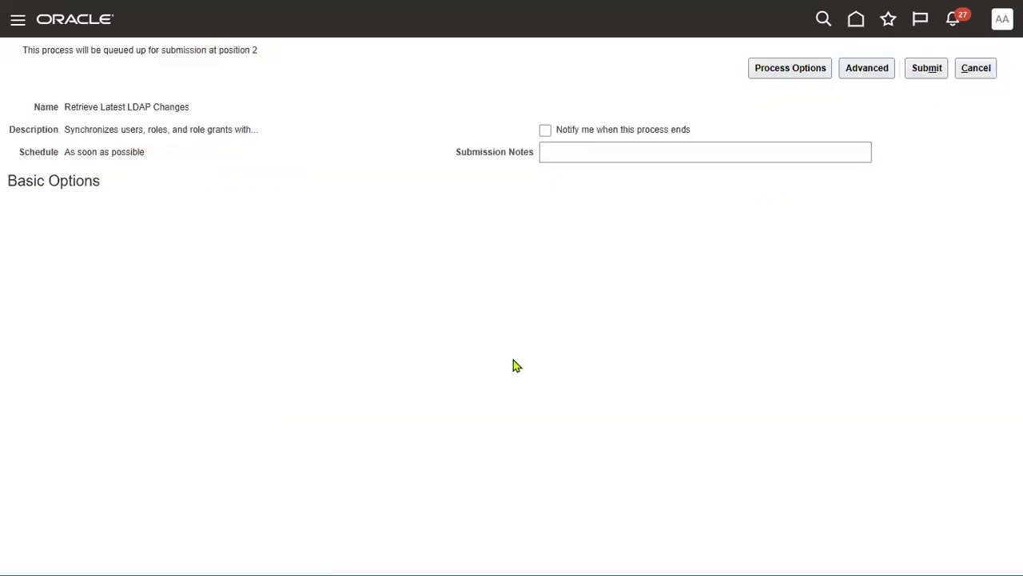
click(926, 69)
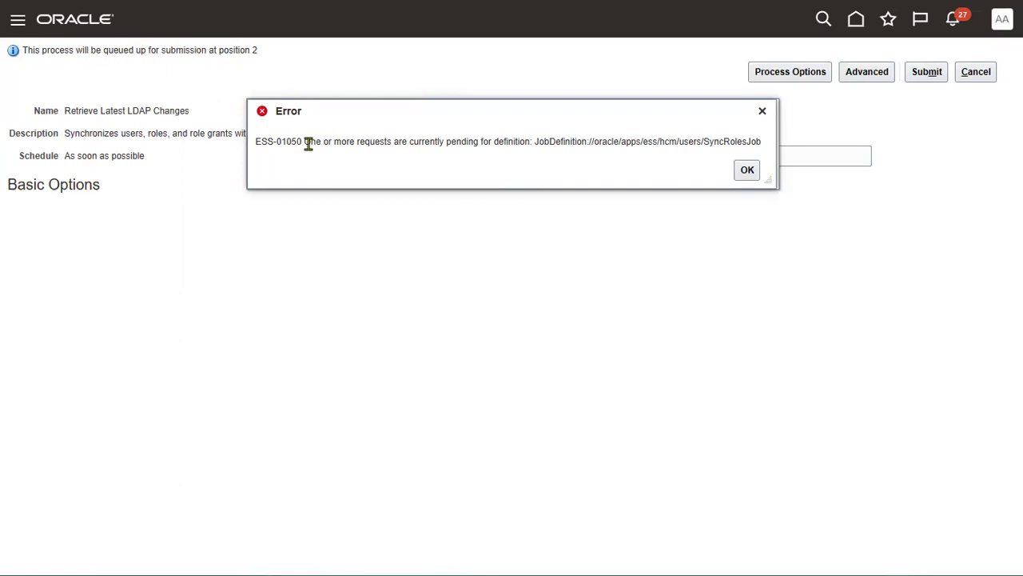
drag(304, 141, 478, 141)
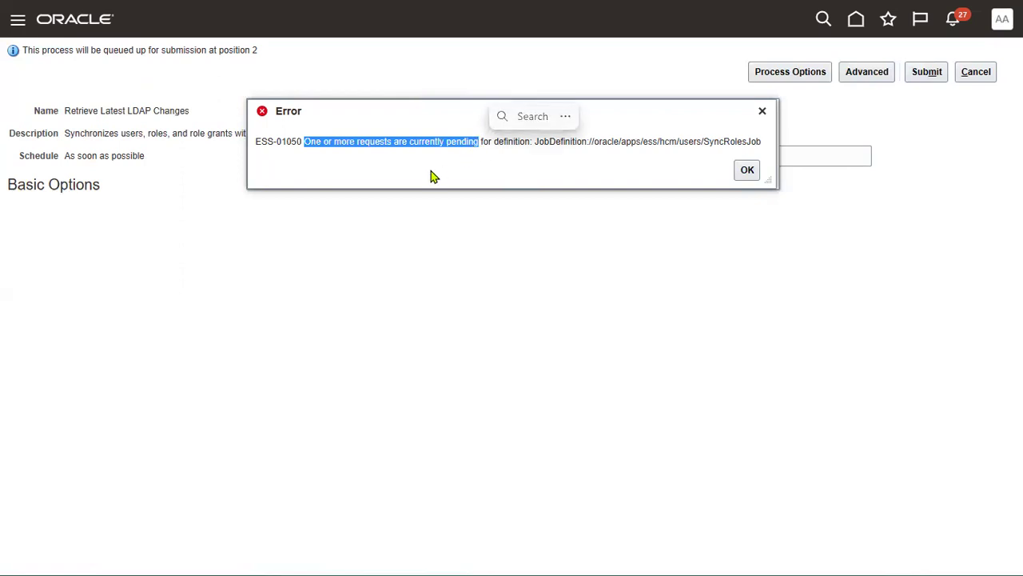
click(747, 172)
click(986, 80)
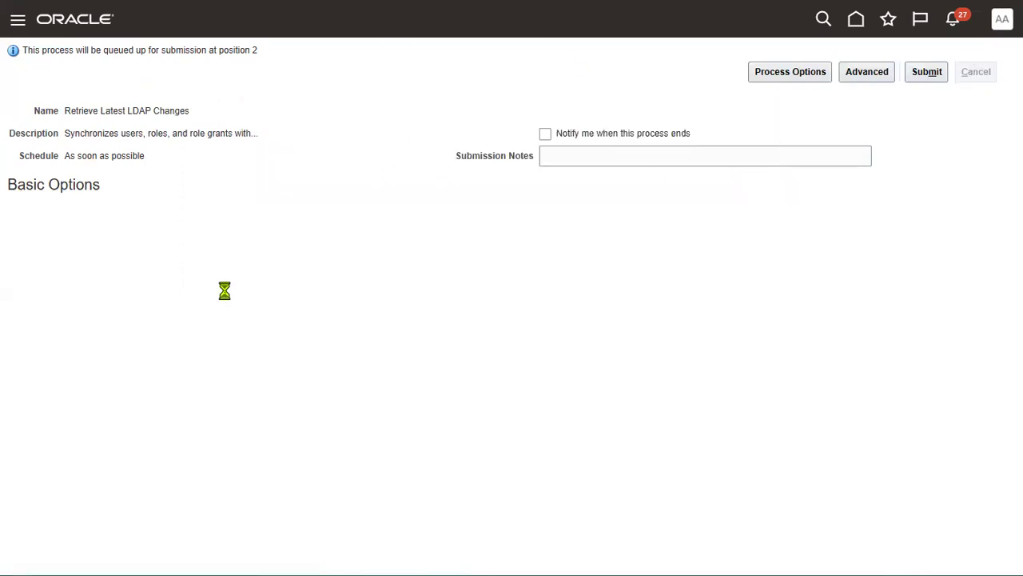
Step: Open Scheduled Processes from the Navigator's Tools group and enlarge the results table
click(16, 30)
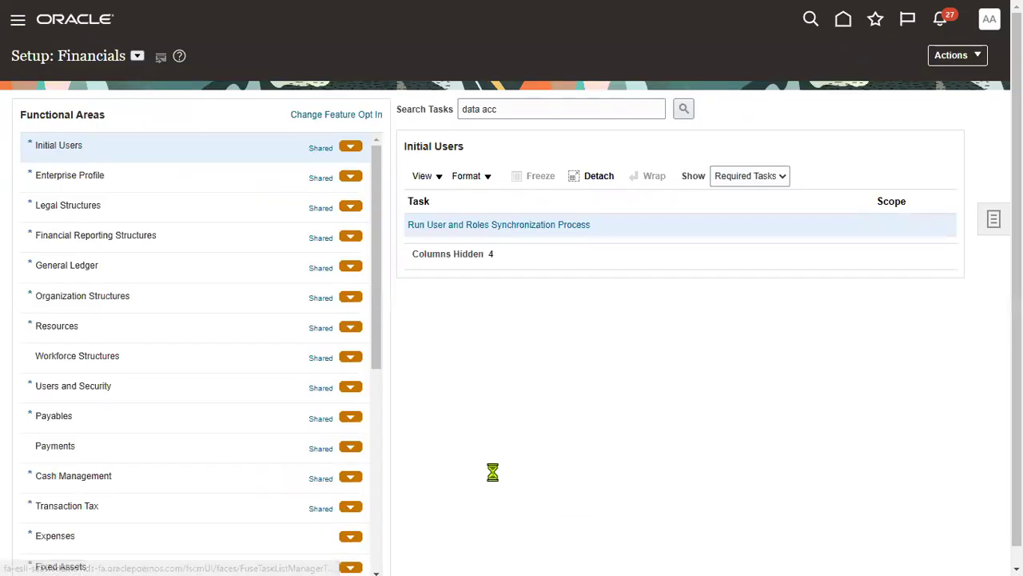
scroll(272, 454, down, 4)
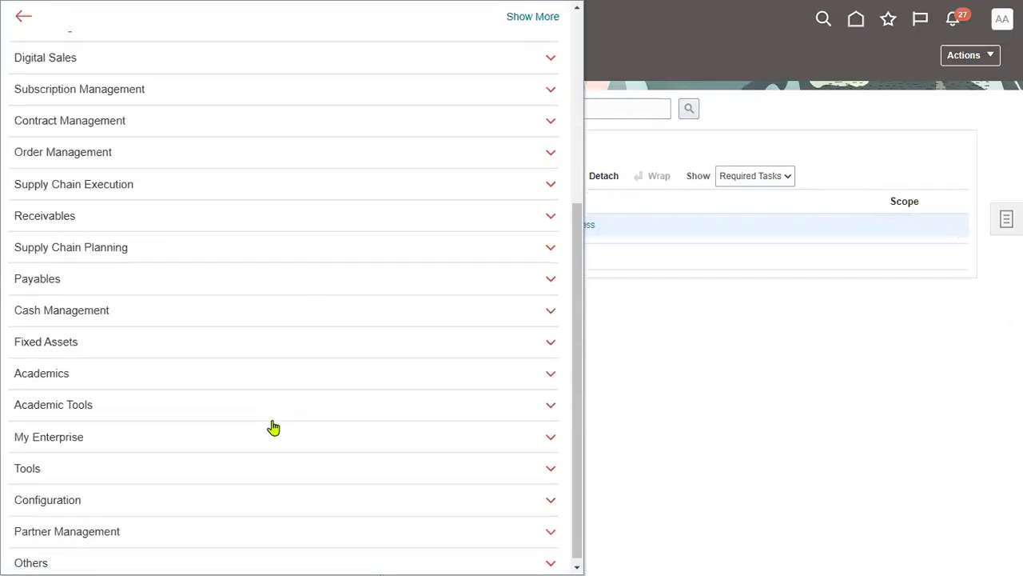
click(105, 464)
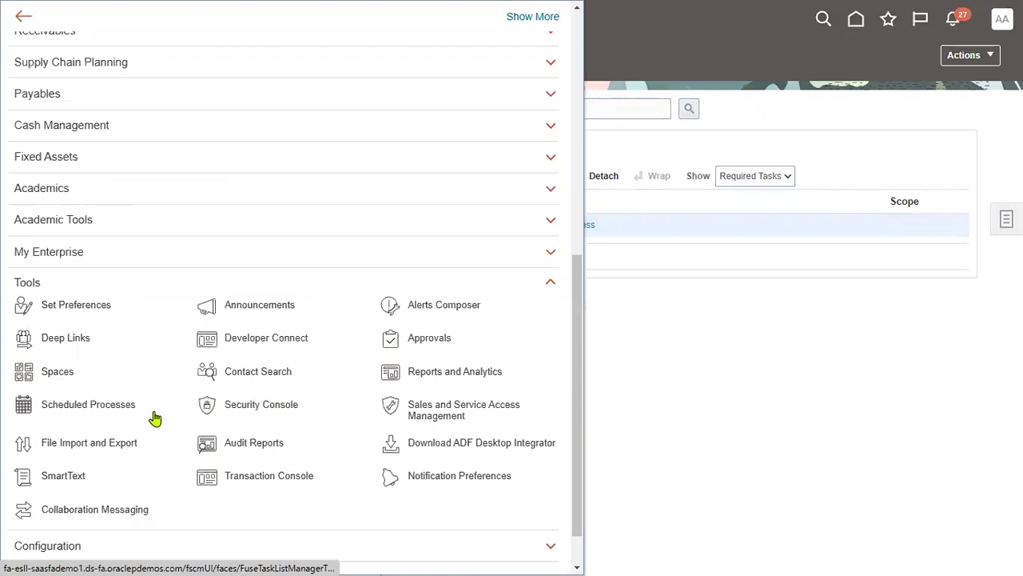
click(121, 413)
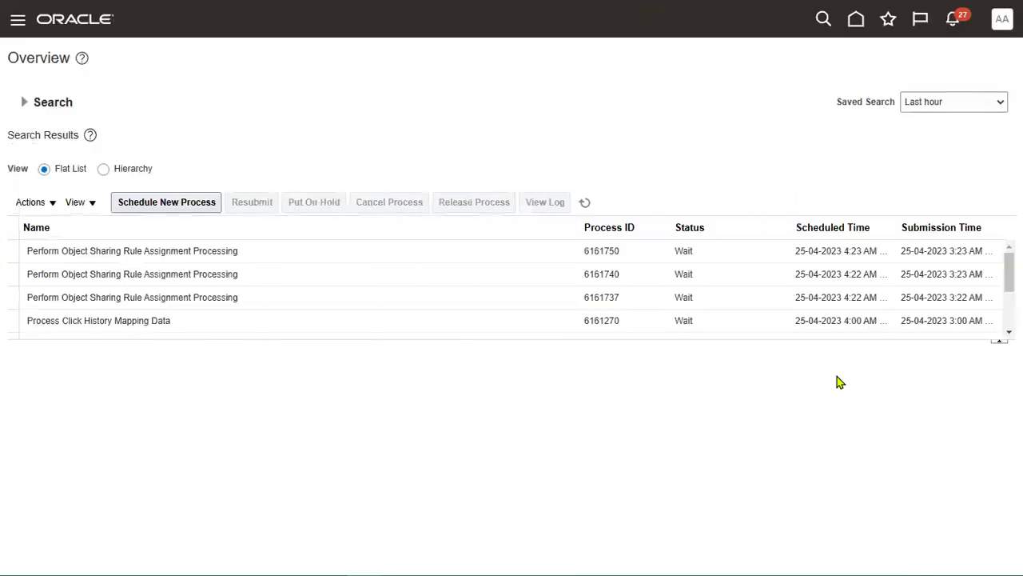
drag(820, 341, 828, 518)
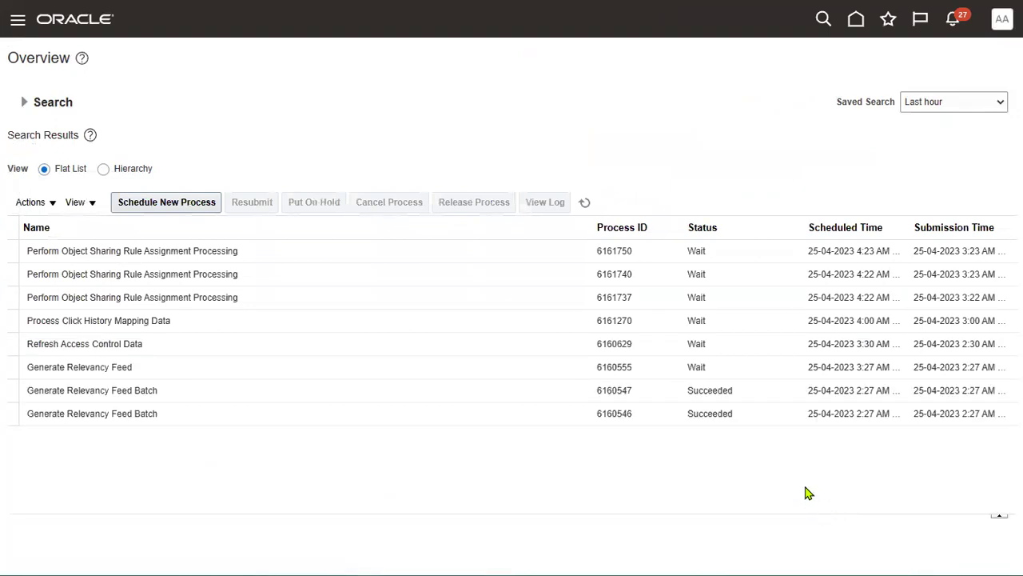
Step: Enter %user%Role%Syn% as the process name in the expanded search criteria
click(32, 104)
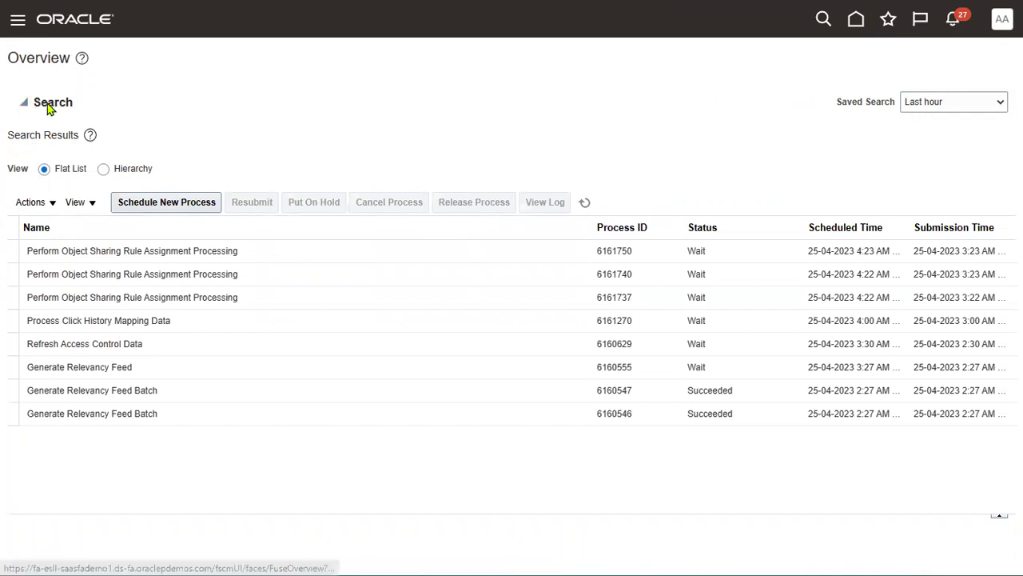
click(266, 137)
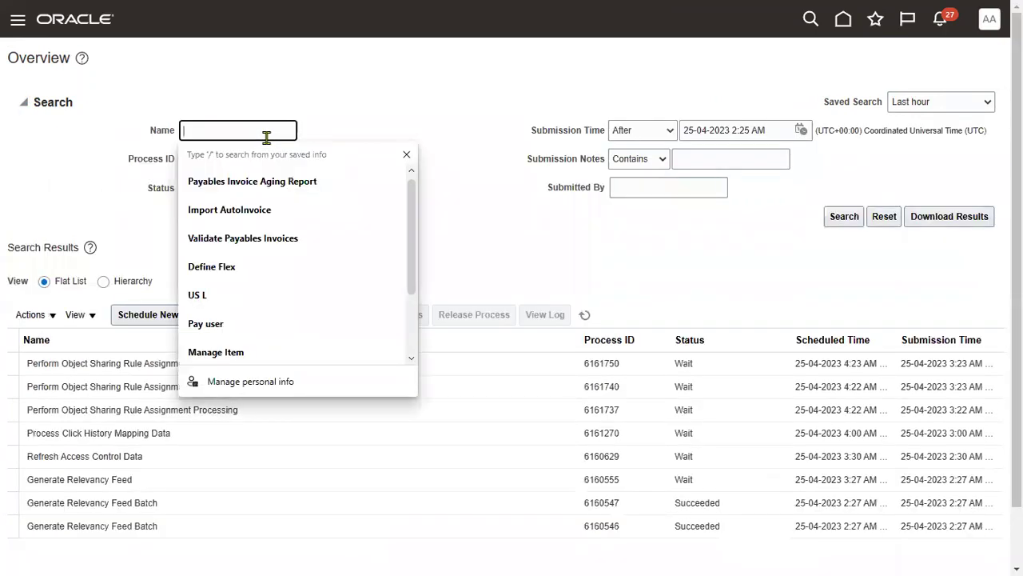
text(%user%Role%Syn%)
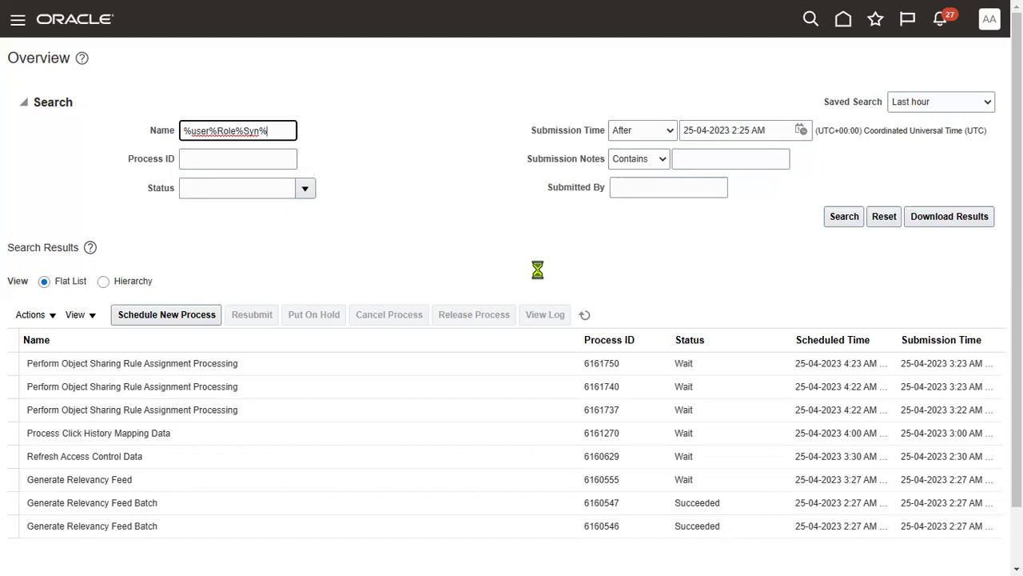
Step: Rerun the scheduled-process search, which finds no matches, and sign out of the application
scroll(737, 425, down, 2)
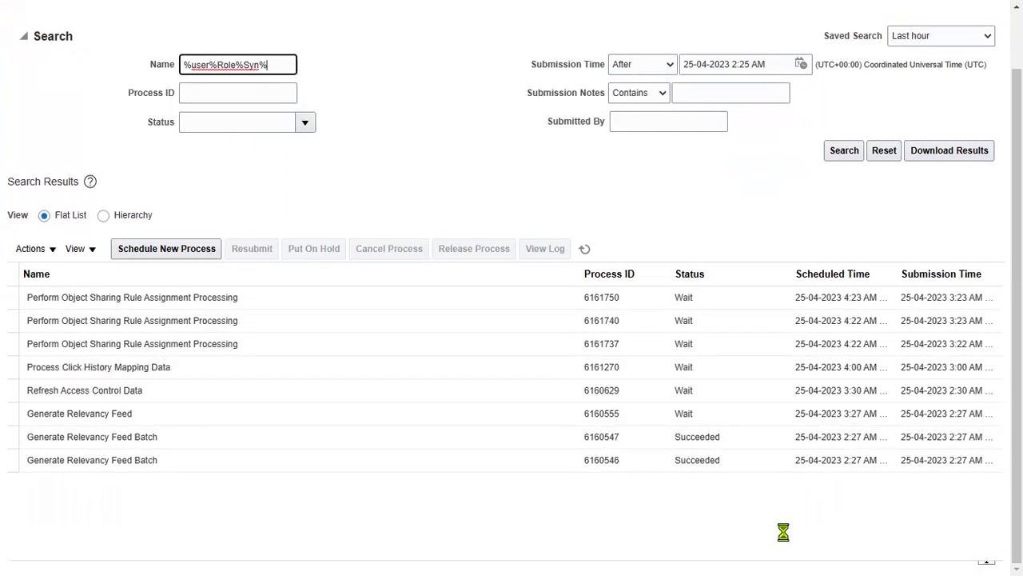
scroll(766, 272, up, 2)
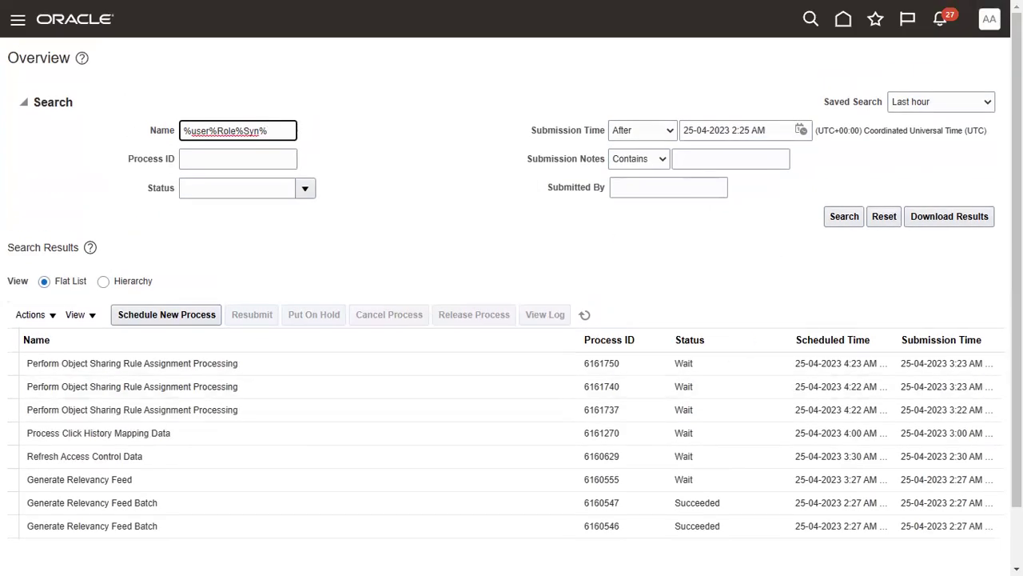
click(840, 218)
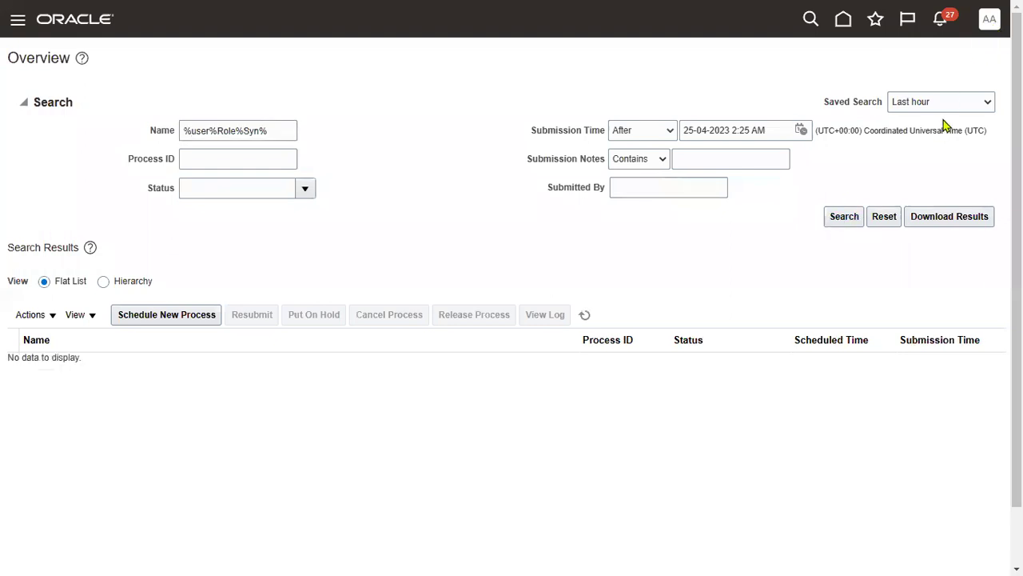
click(990, 19)
click(961, 54)
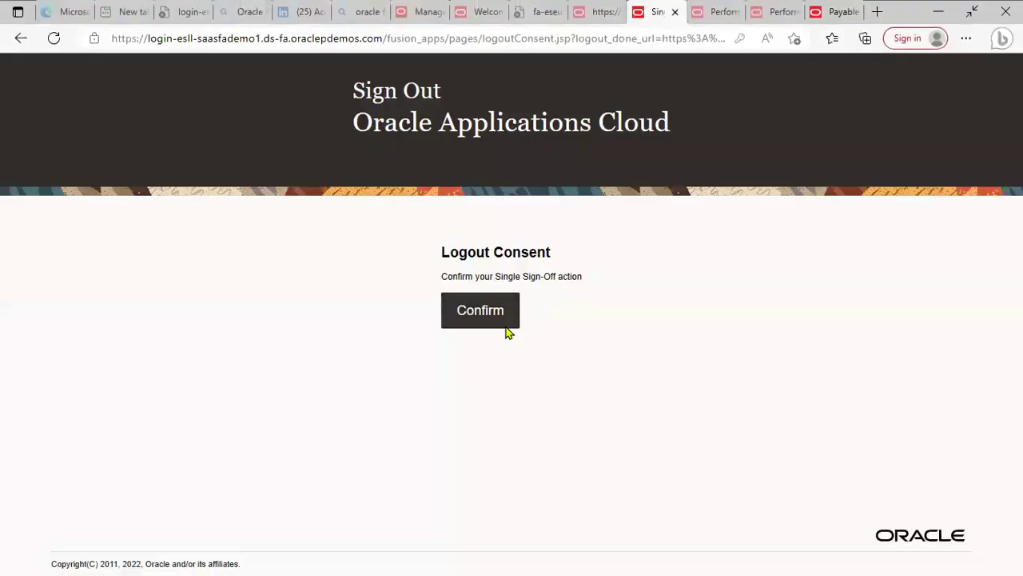
Step: Confirm sign-out and sign back in as the new payables user using saved credentials
click(503, 314)
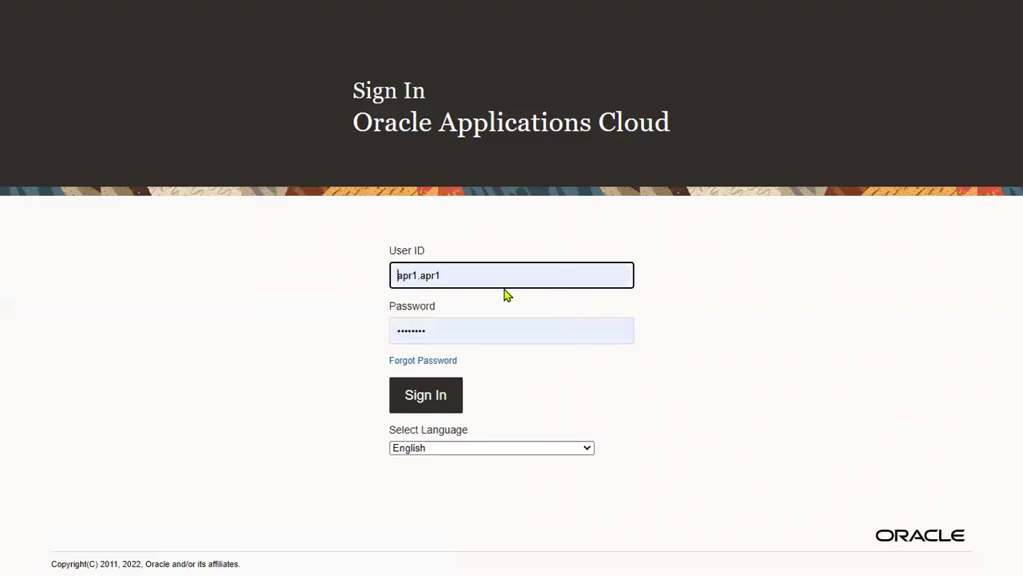
double_click(491, 276)
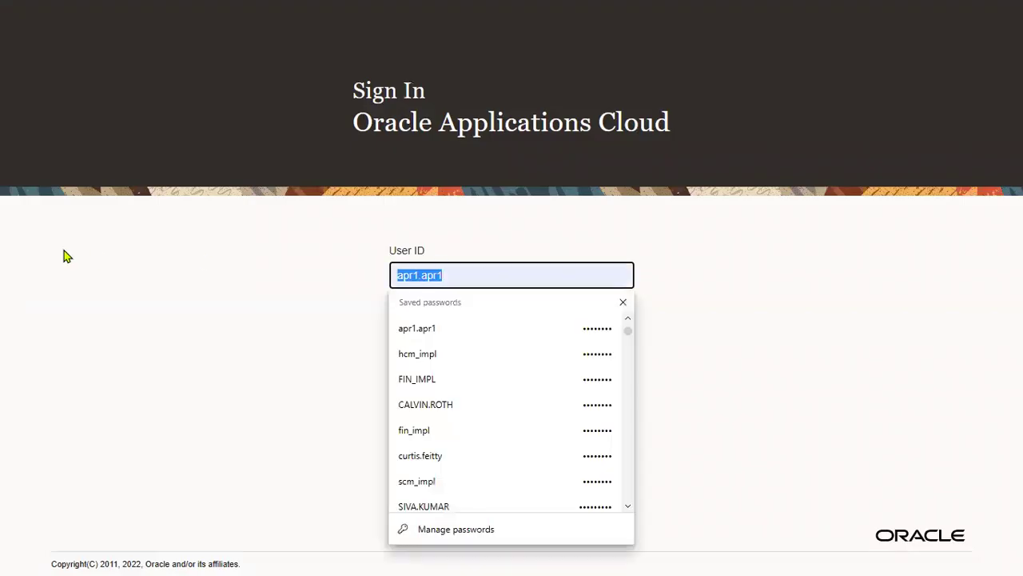
text(j)
key(BackSpace)
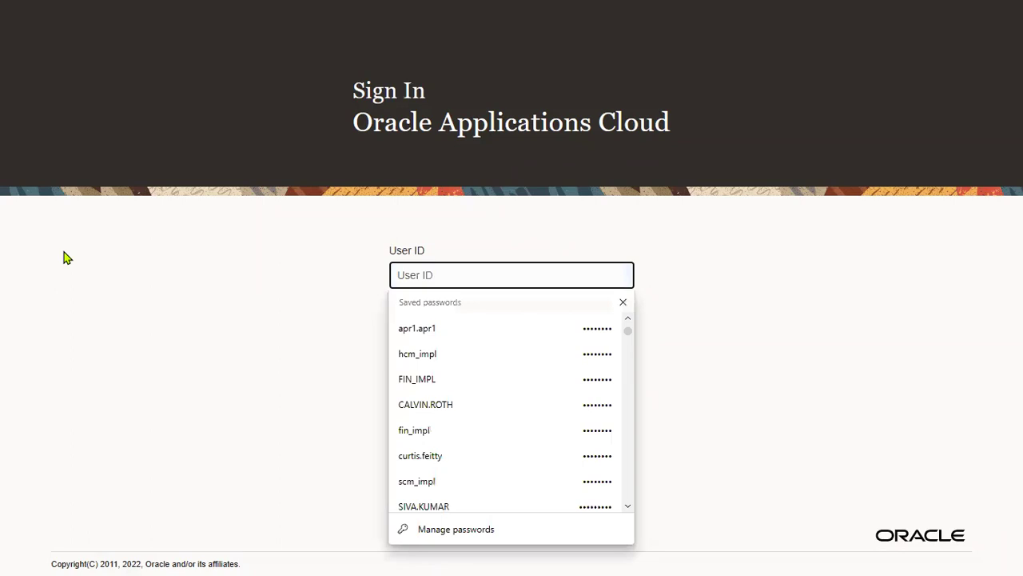
text(john)
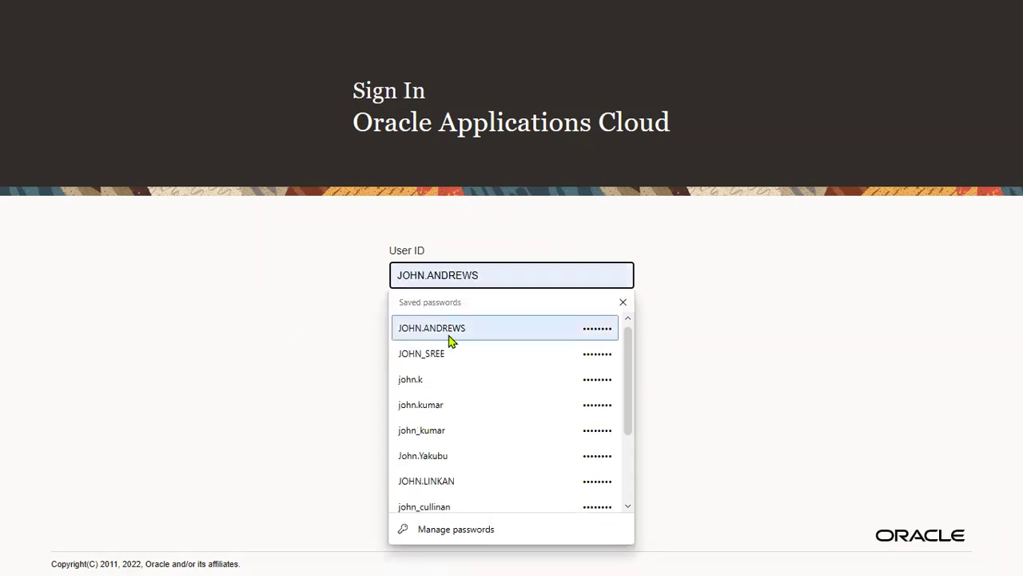
click(450, 330)
click(449, 396)
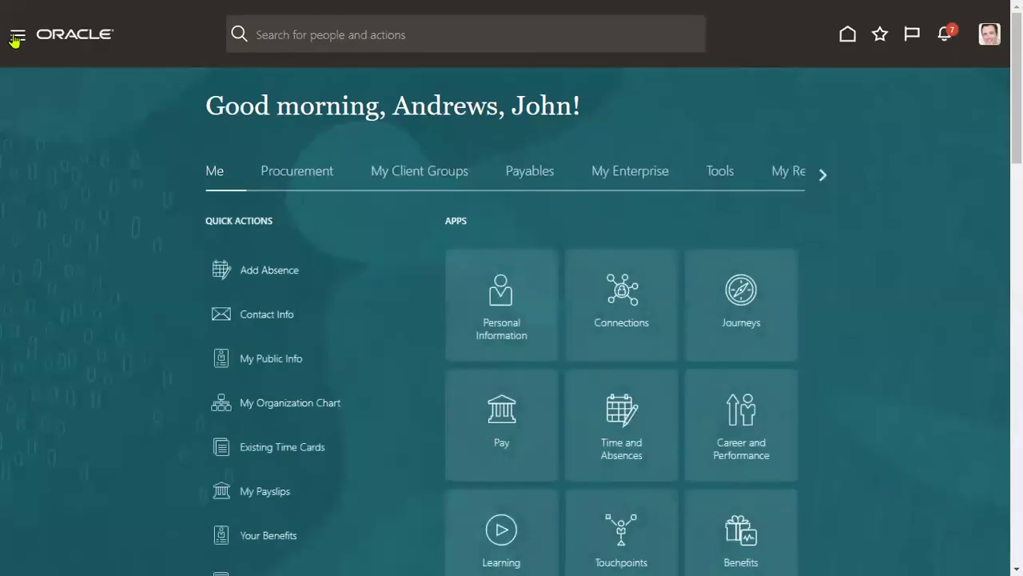
Step: Open the Payables > Invoices work area and show its Tasks panel
click(16, 37)
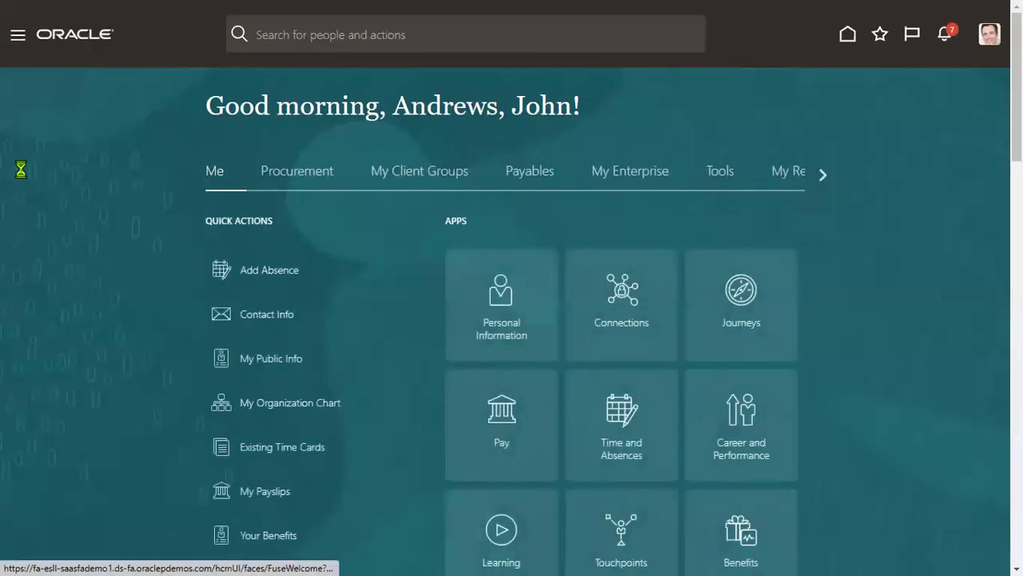
click(62, 243)
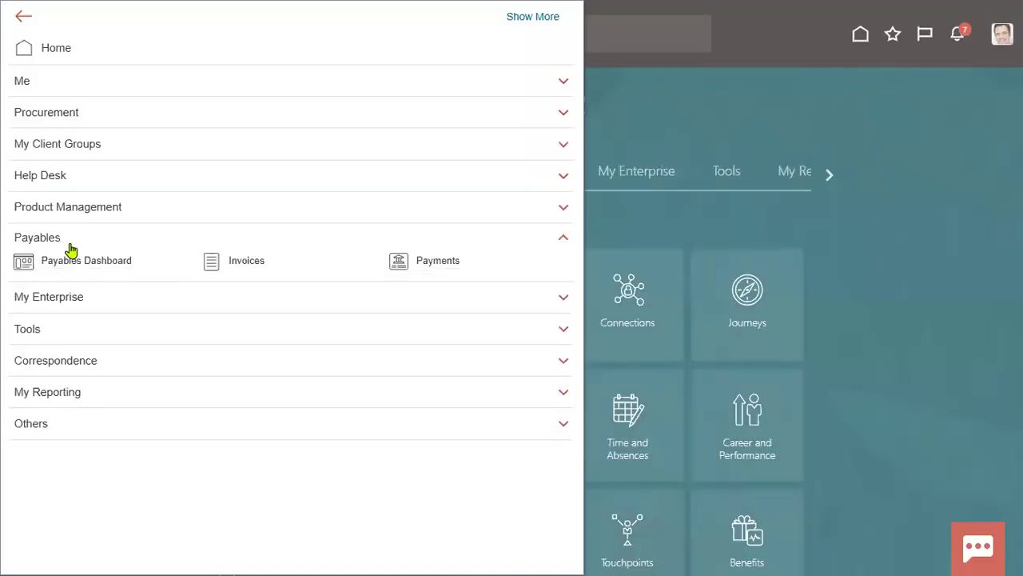
click(262, 269)
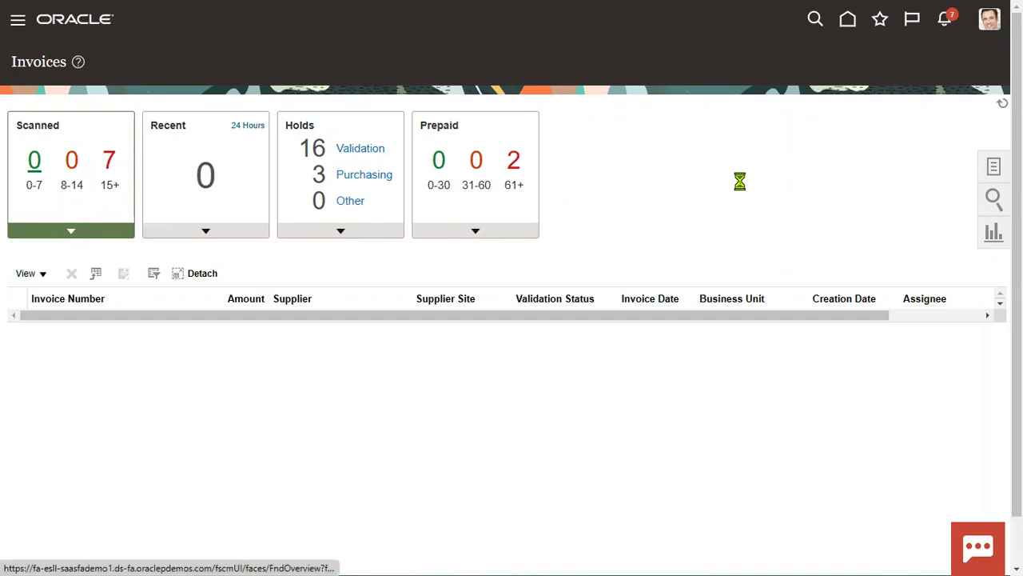
click(994, 165)
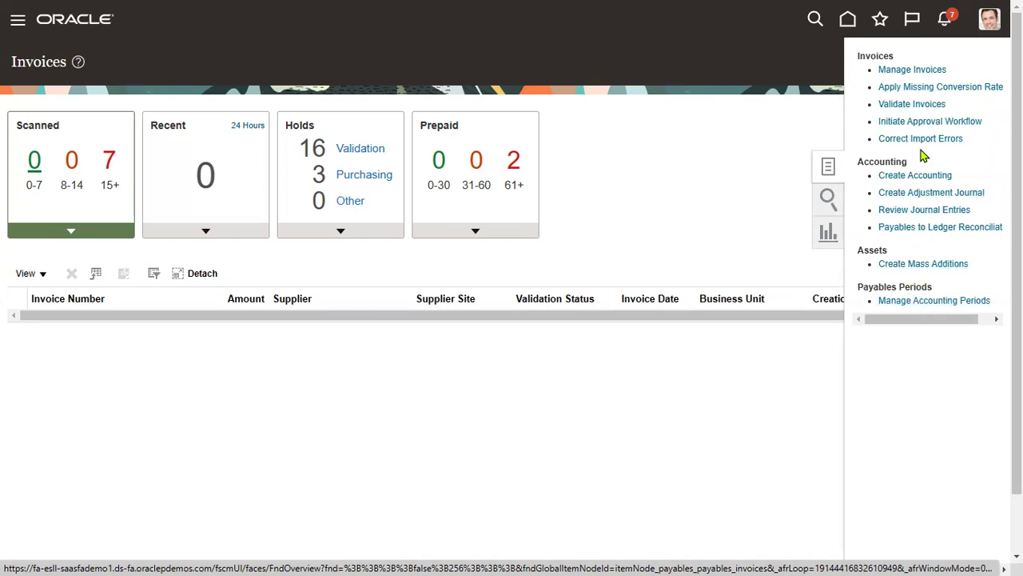
Step: Search Manage Invoices for US1 Business Unit invoices dated 25-04-2023, accepting the date-only warning
click(912, 70)
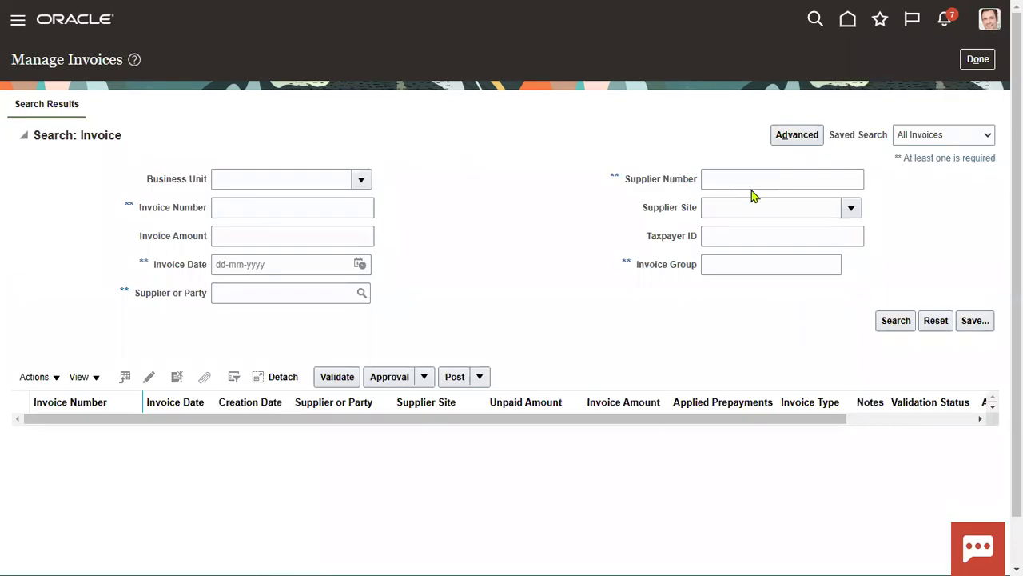
click(356, 183)
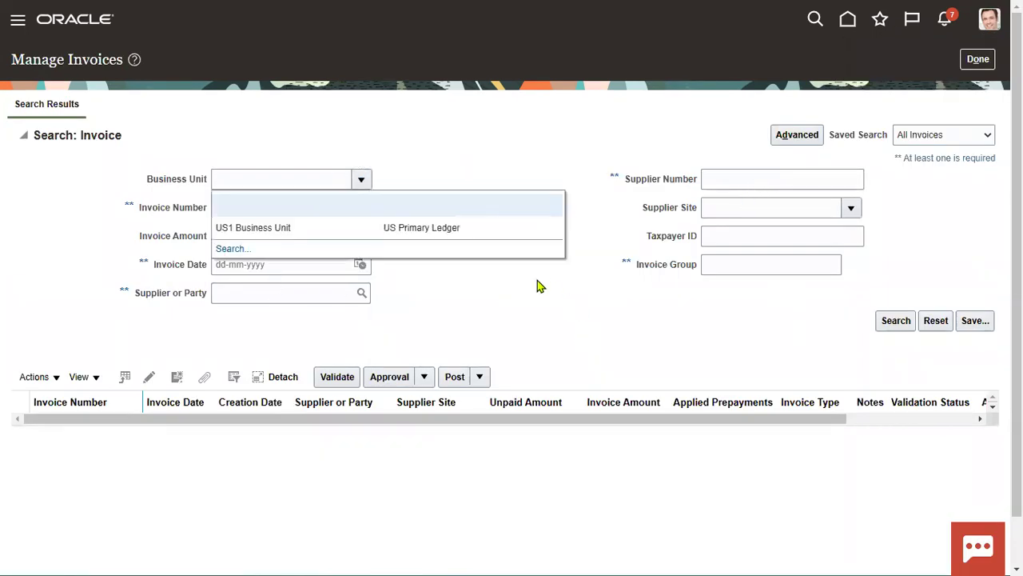
click(473, 245)
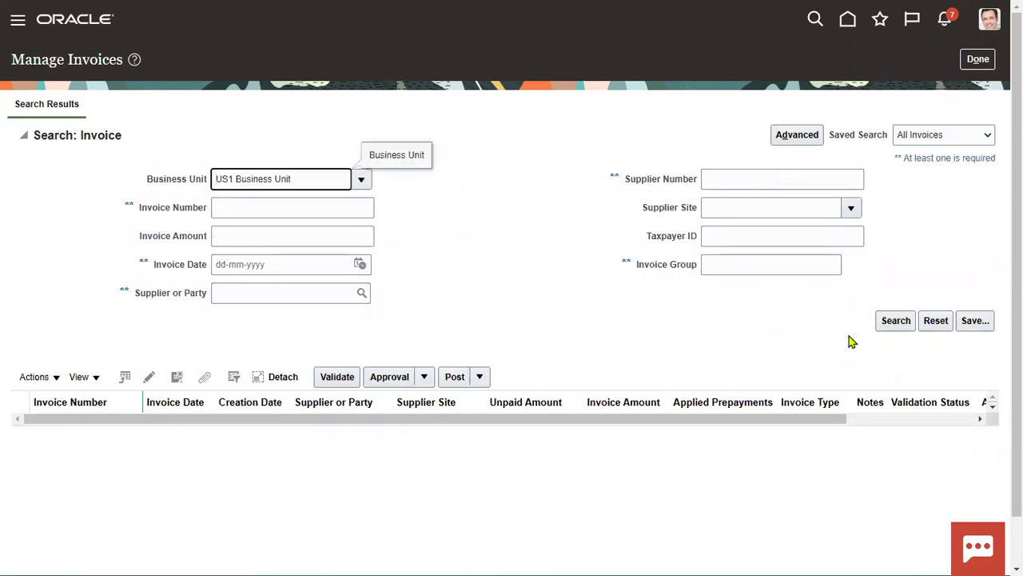
click(896, 320)
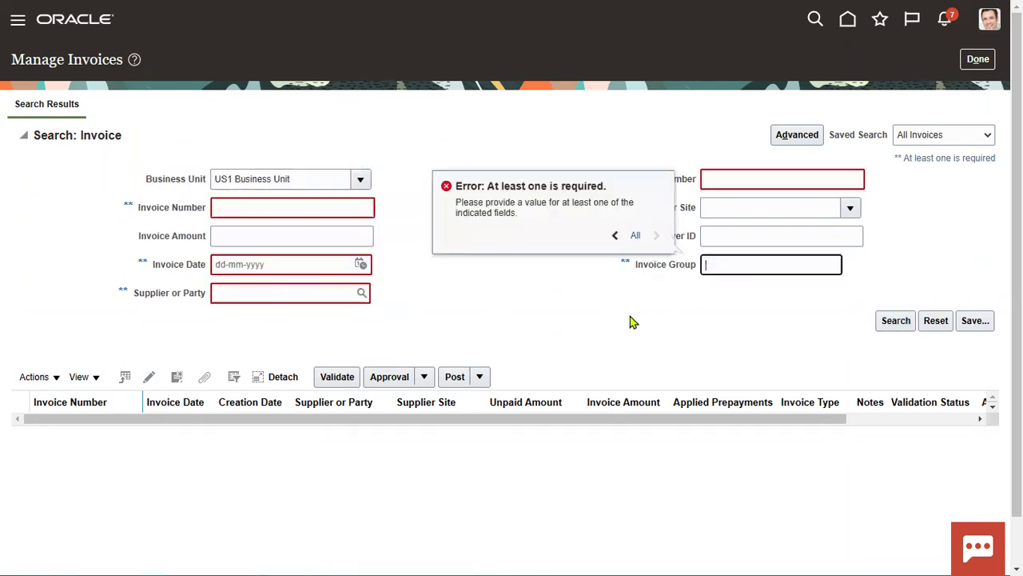
click(359, 264)
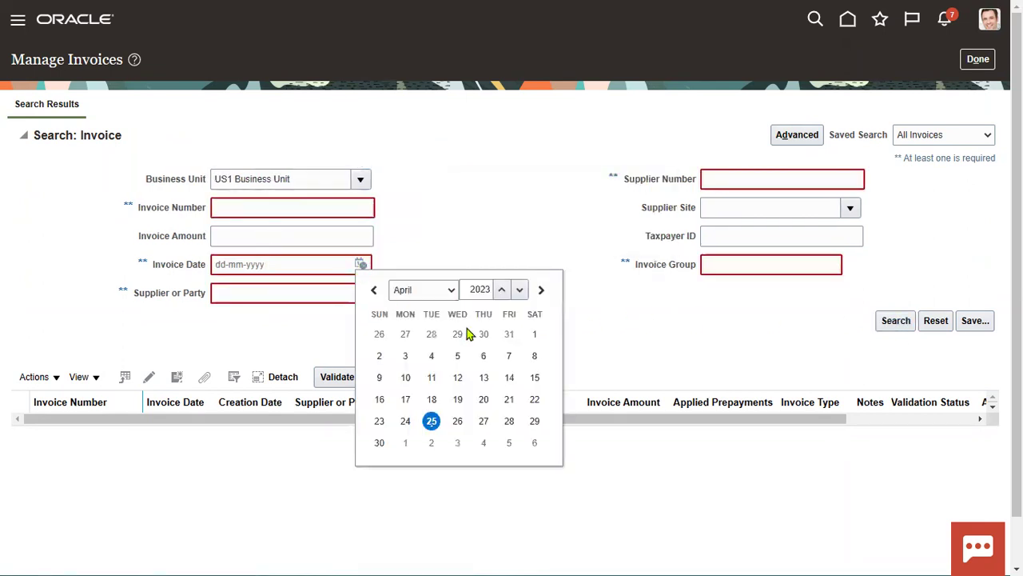
click(430, 421)
click(880, 322)
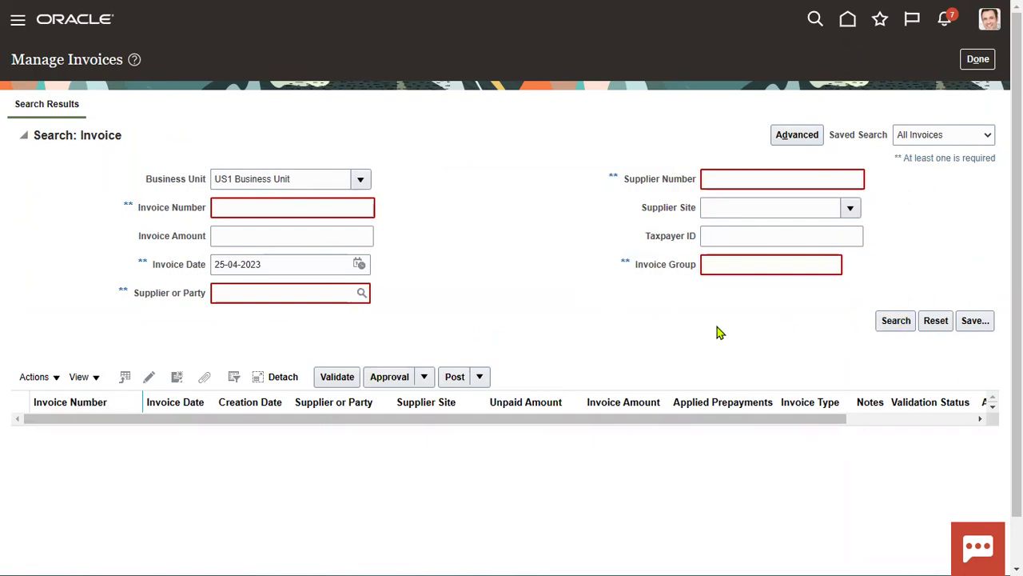
click(750, 313)
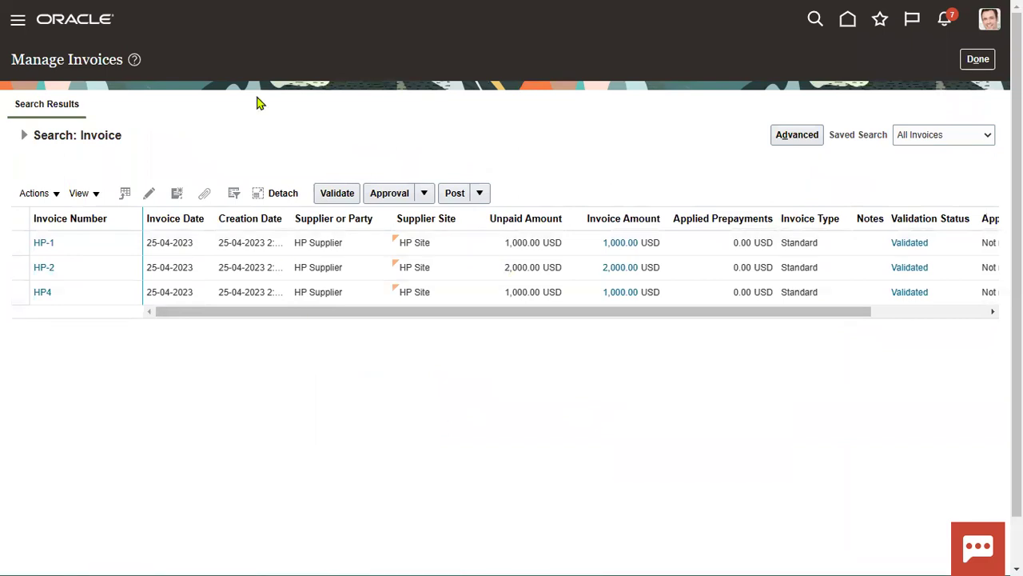
key(alt+Tab)
key(alt+Tab)
key(alt+Tab)
Step: On the Accounts Payable Specialist role page, highlight Payables Invoice Inquiry and Payables Invoice Transaction Analysis
click(846, 132)
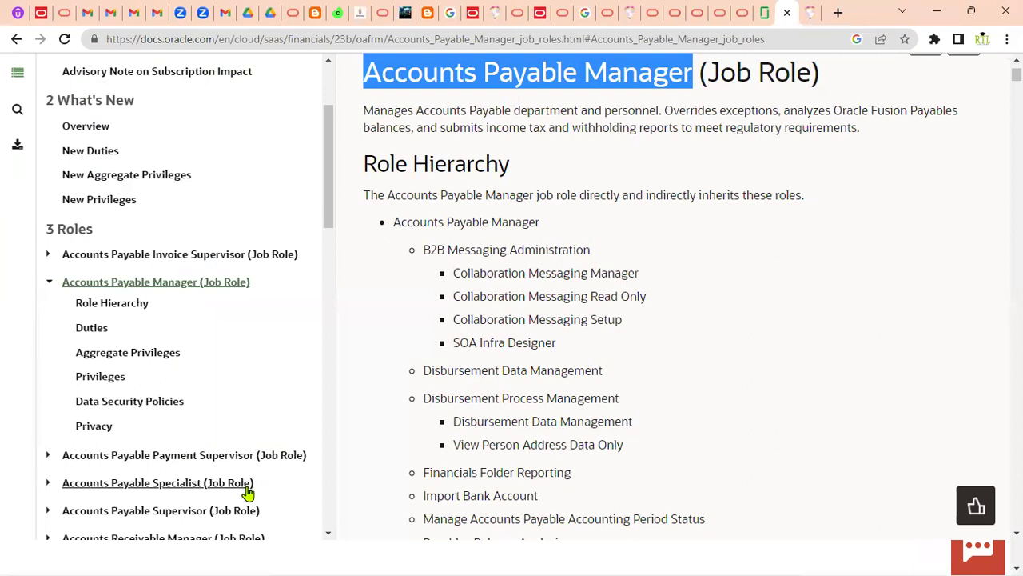
scroll(240, 496, down, 1)
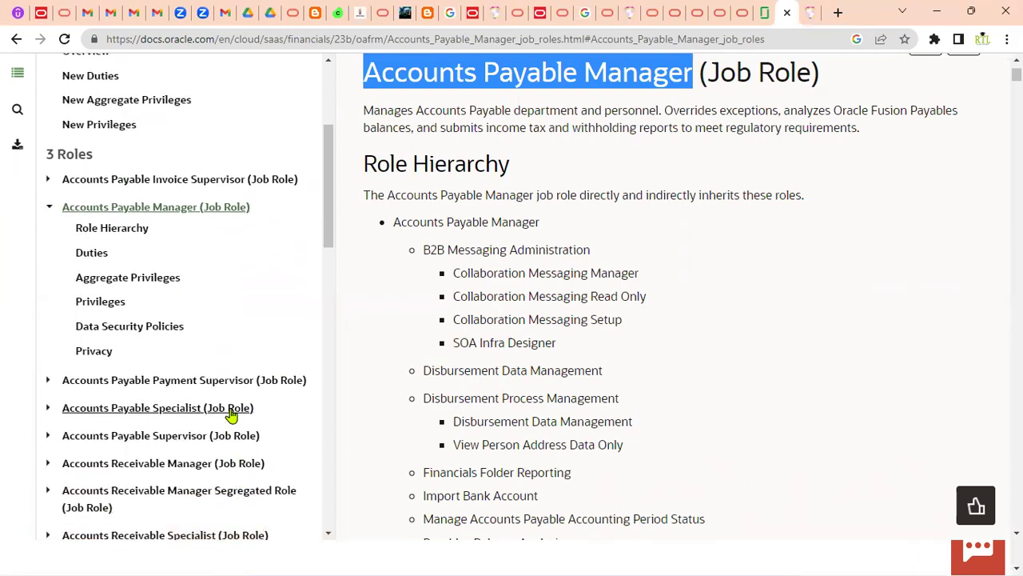
click(231, 411)
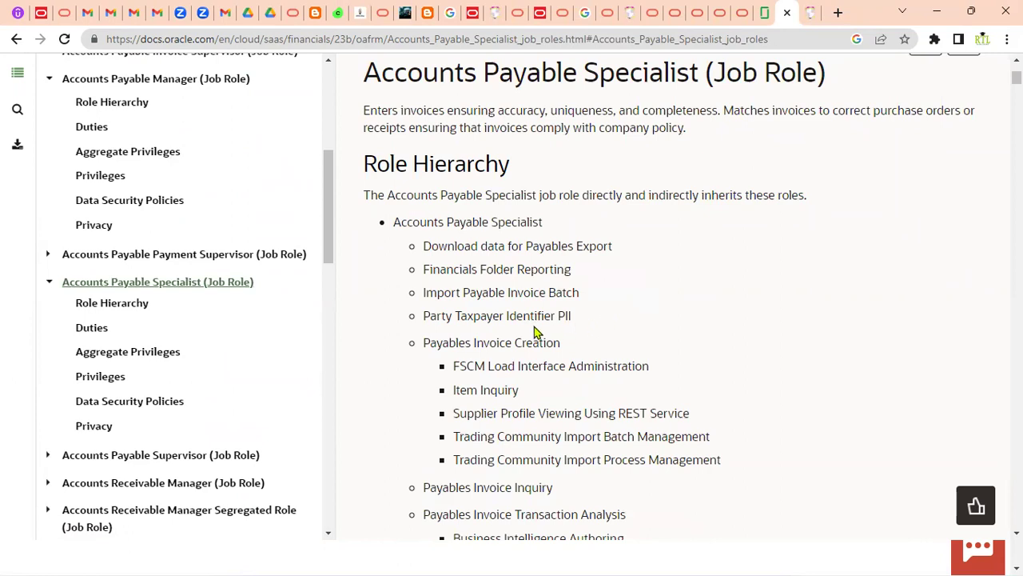
scroll(534, 330, down, 1)
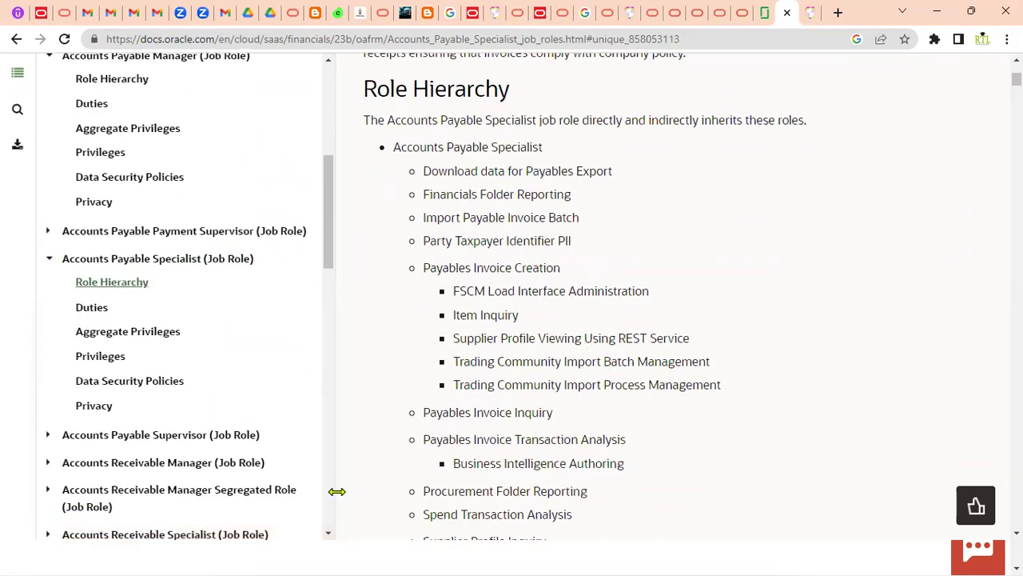
drag(427, 411, 550, 412)
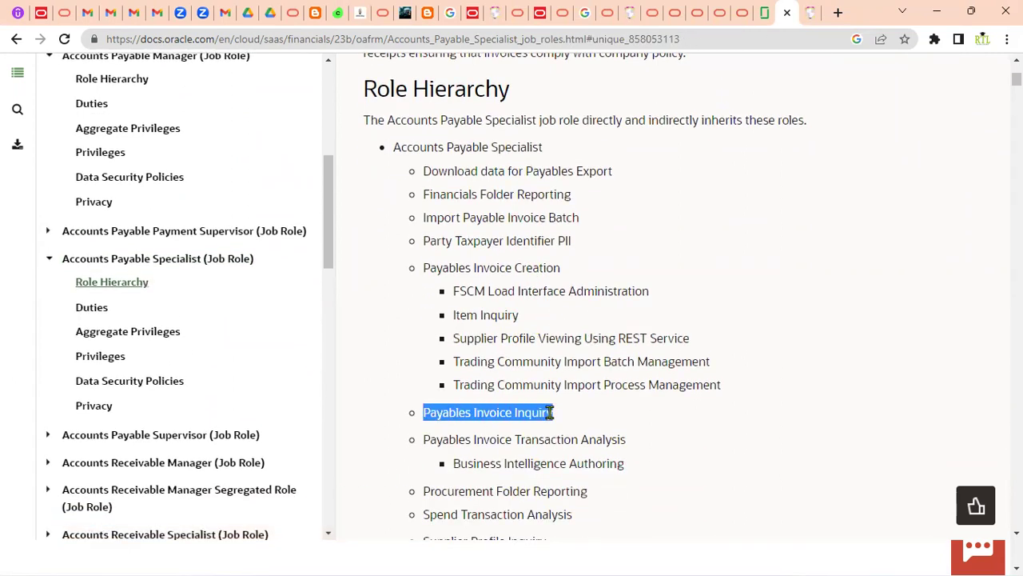
drag(424, 439, 596, 440)
scroll(543, 446, down, 2)
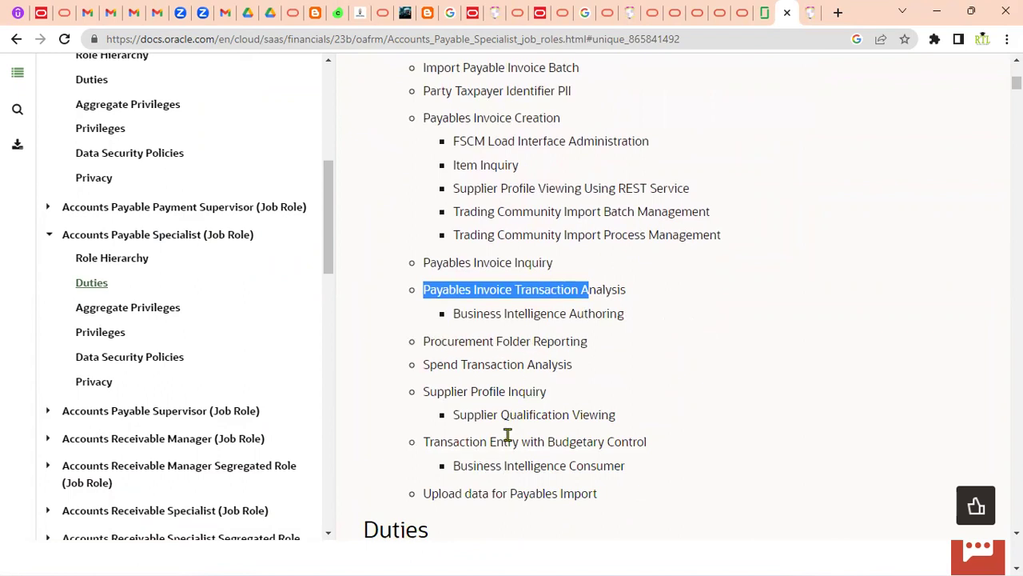
Step: On the Accounts Payable Supervisor page, highlight Invoice Creation, Inquiry, Processing and Payment Creation duties
click(181, 412)
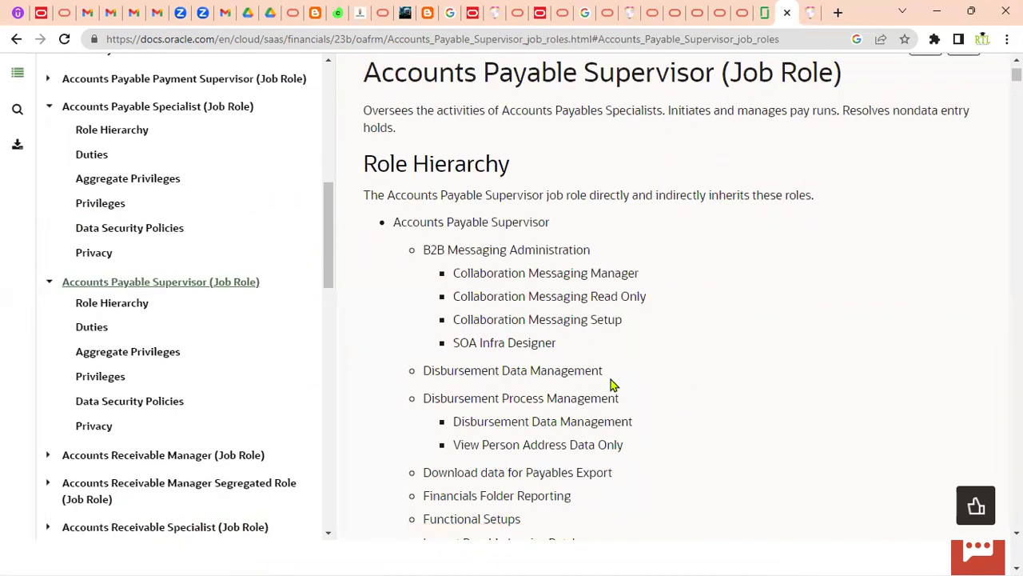
scroll(622, 360, down, 1)
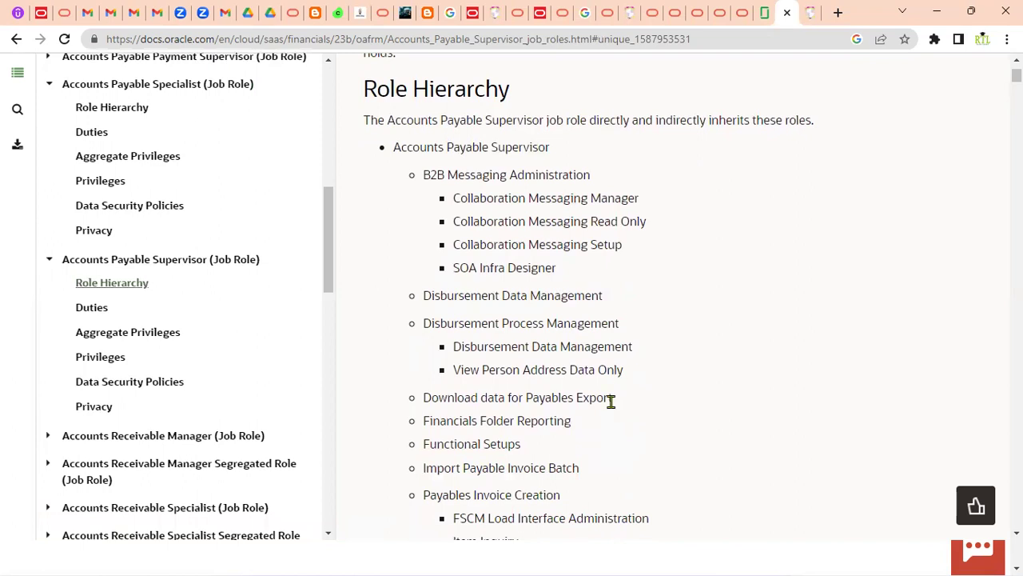
scroll(592, 411, down, 1)
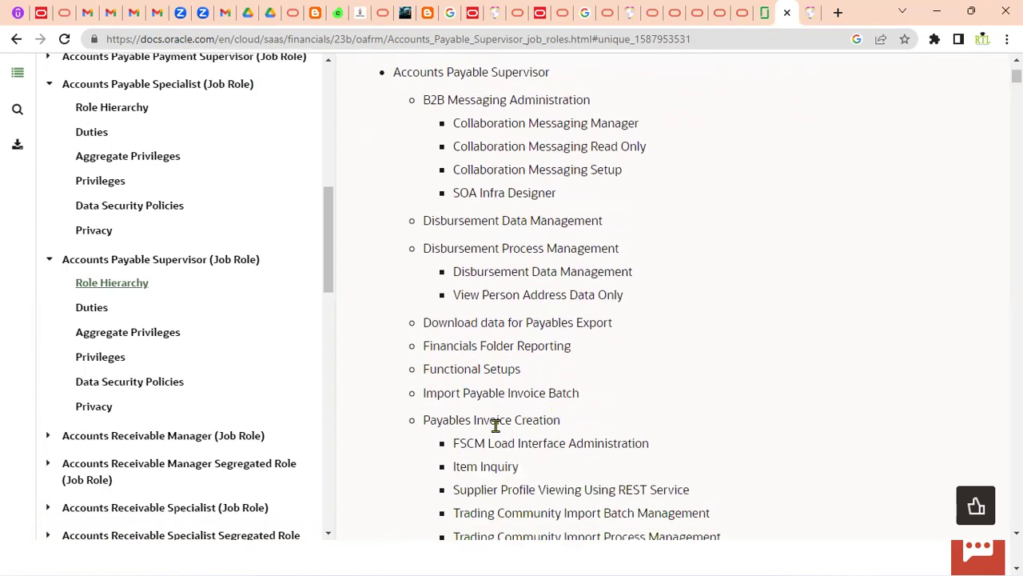
drag(426, 421, 556, 424)
scroll(646, 414, down, 3)
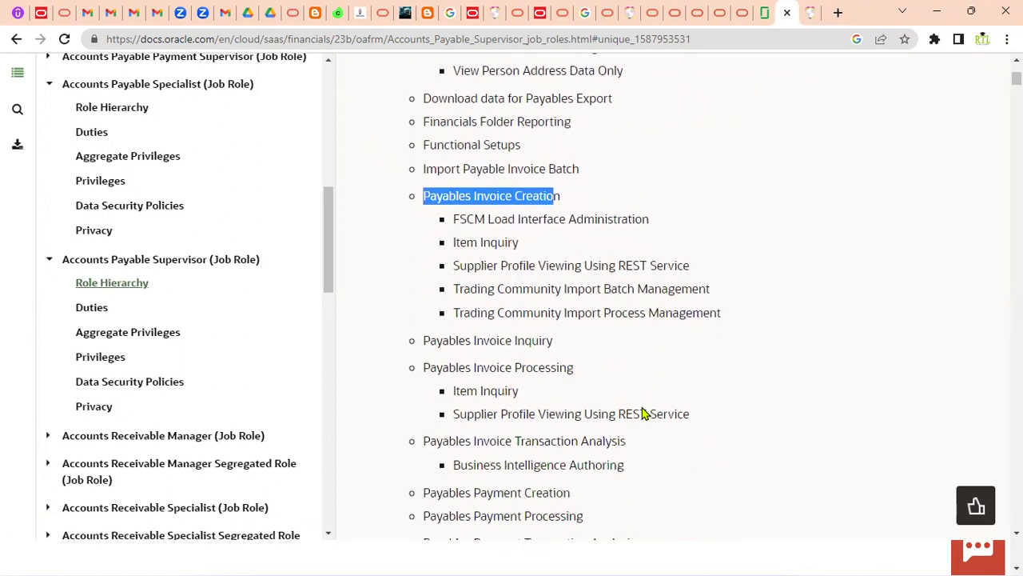
drag(426, 342, 569, 350)
drag(425, 366, 572, 366)
scroll(512, 461, down, 2)
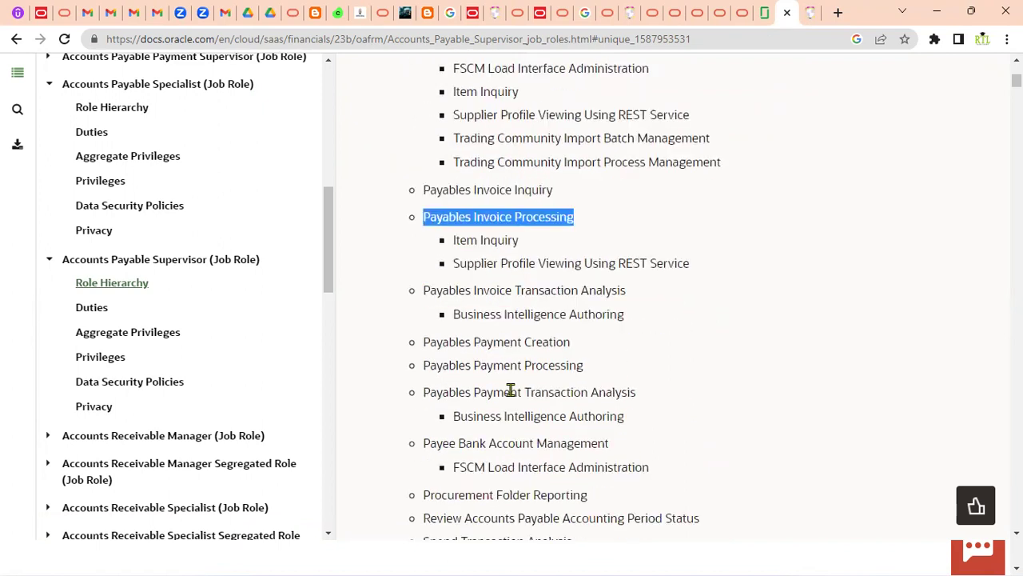
drag(431, 345, 573, 349)
key(alt+Tab)
key(alt+Tab)
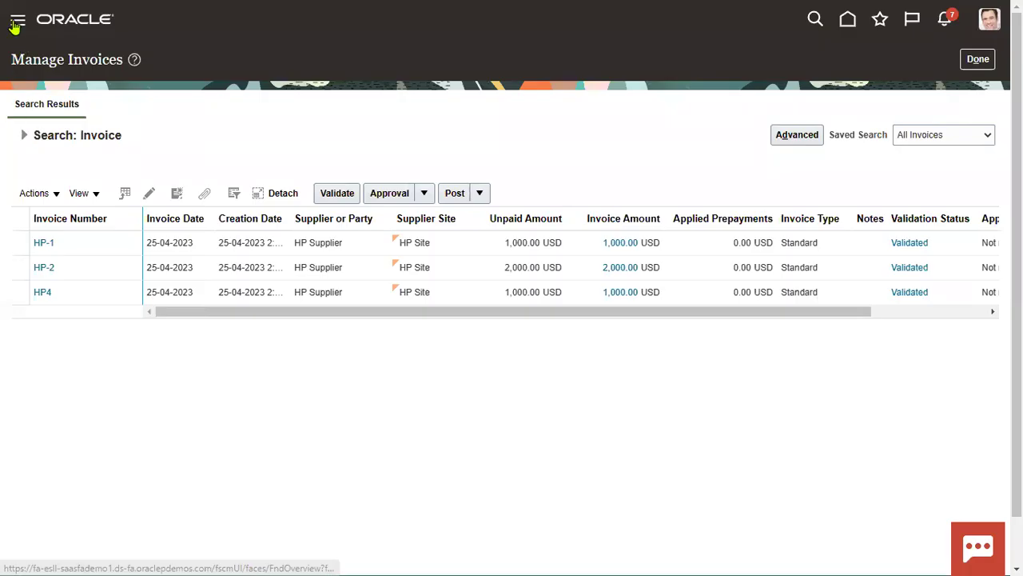
Step: Select invoice HP4, open the Payments overview, and close its tasks panel
click(164, 289)
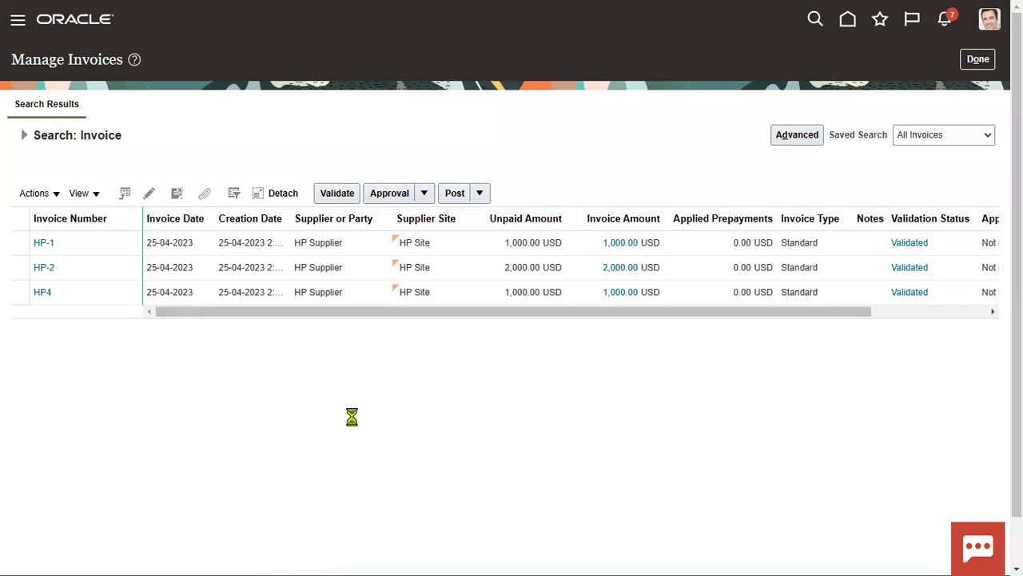
click(398, 262)
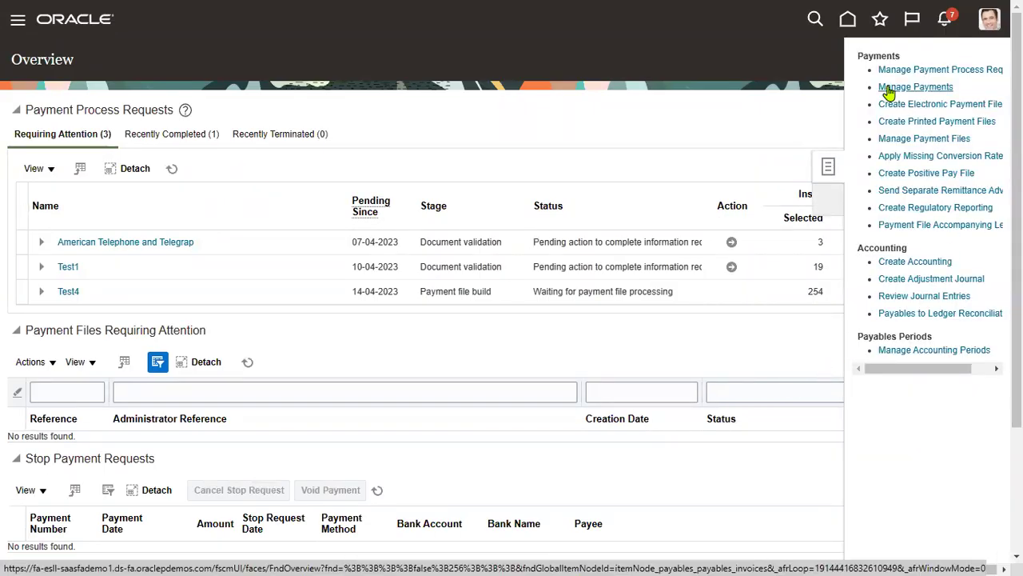
click(784, 99)
Step: Check the Payables Invoice Creation duty in the documentation, then return and open the user menu
key(alt+Tab)
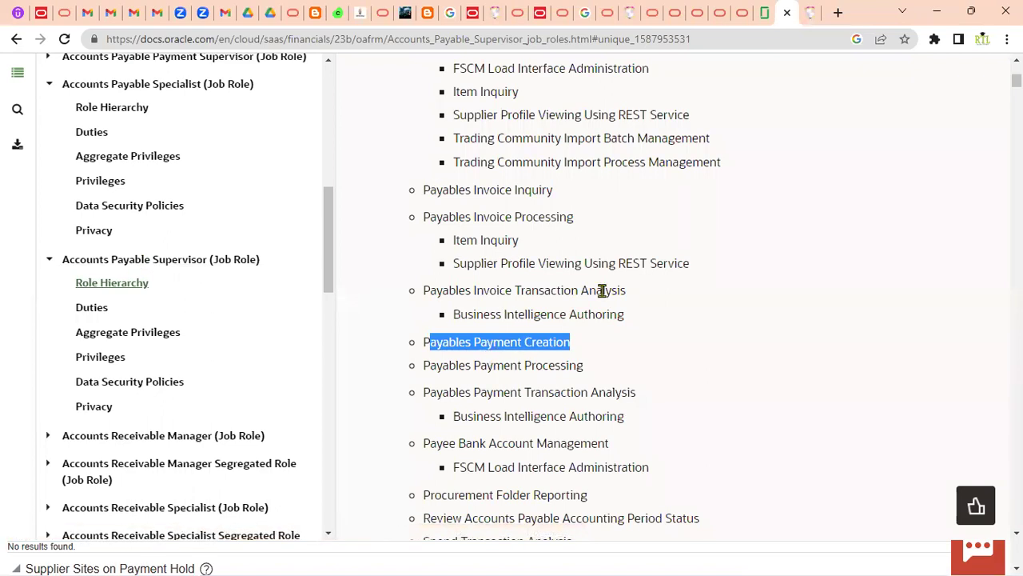
scroll(616, 275, up, 3)
triple_click(431, 271)
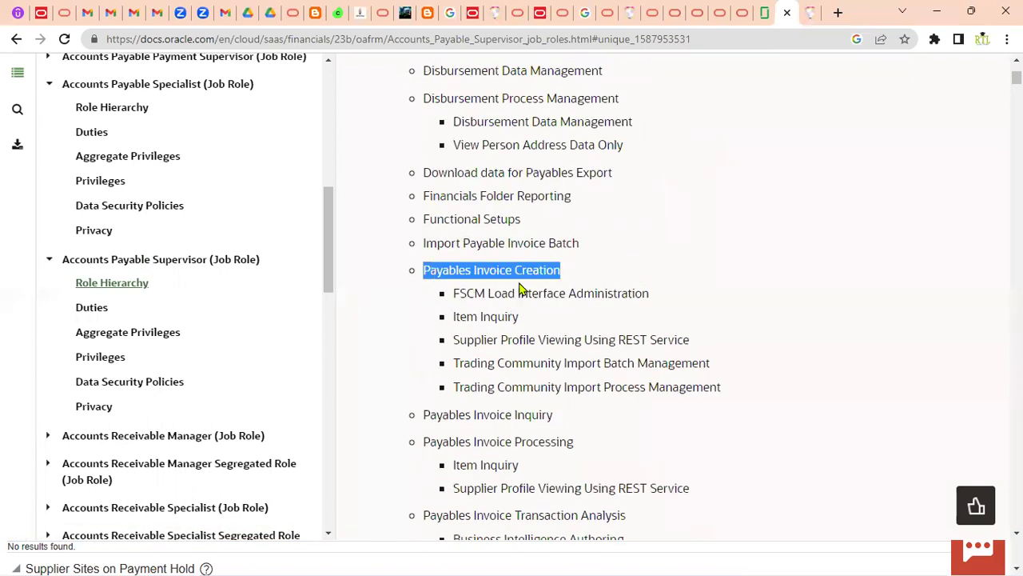
key(alt+Tab)
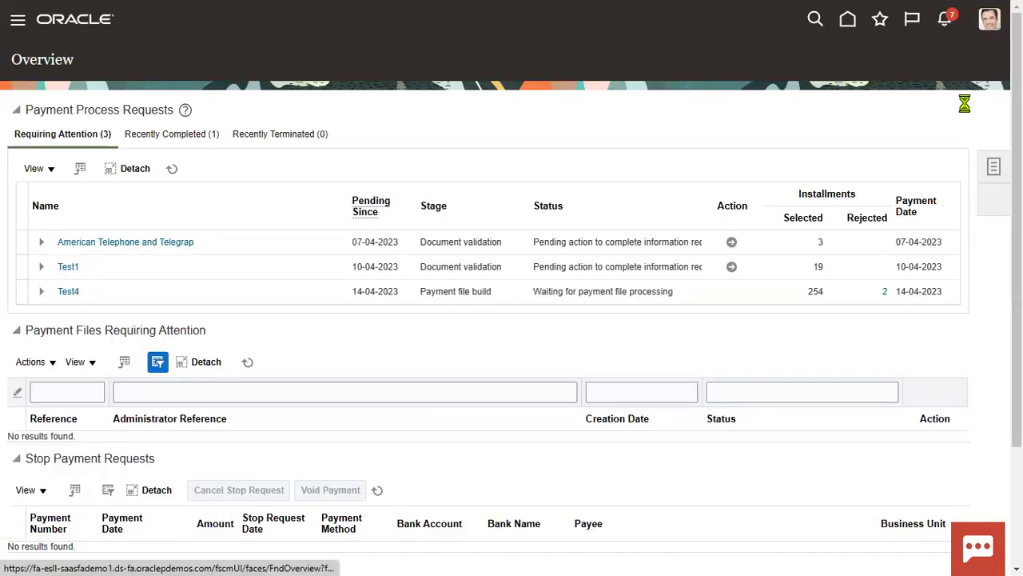
click(992, 23)
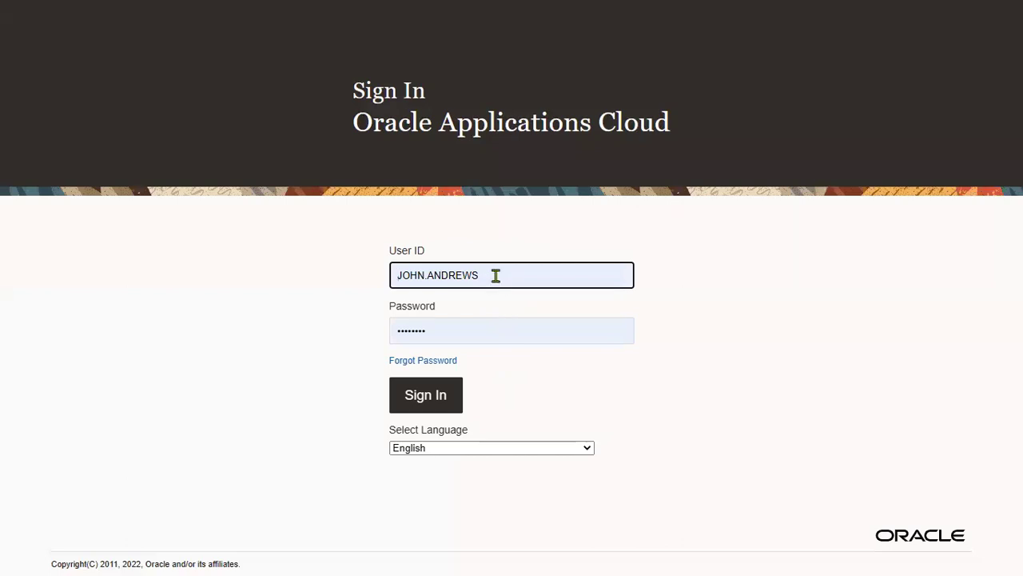
Step: Replace the user ID and sign in with a saved administrator account from the browser list
click(495, 275)
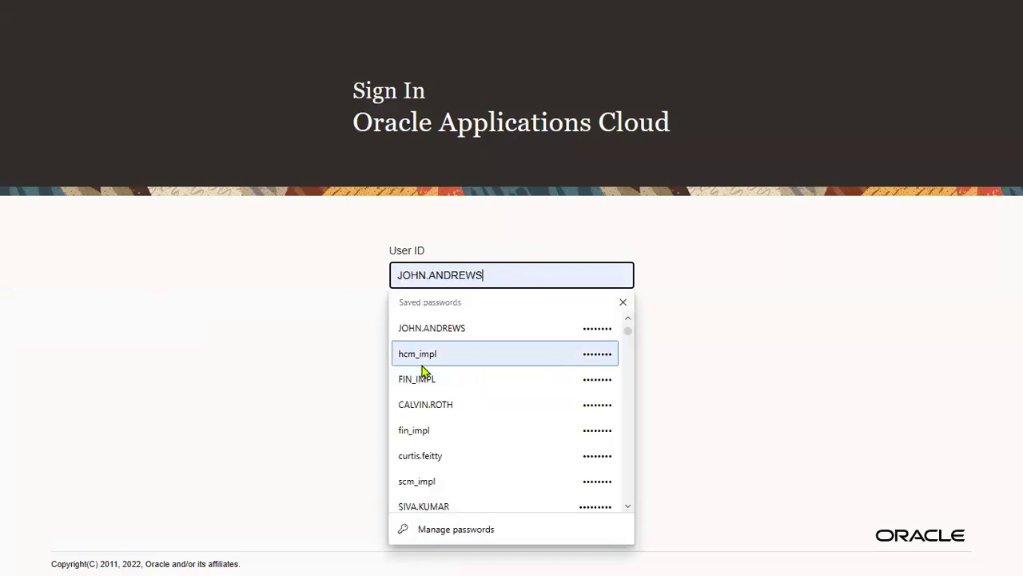
drag(485, 275, 258, 279)
text(apr1)
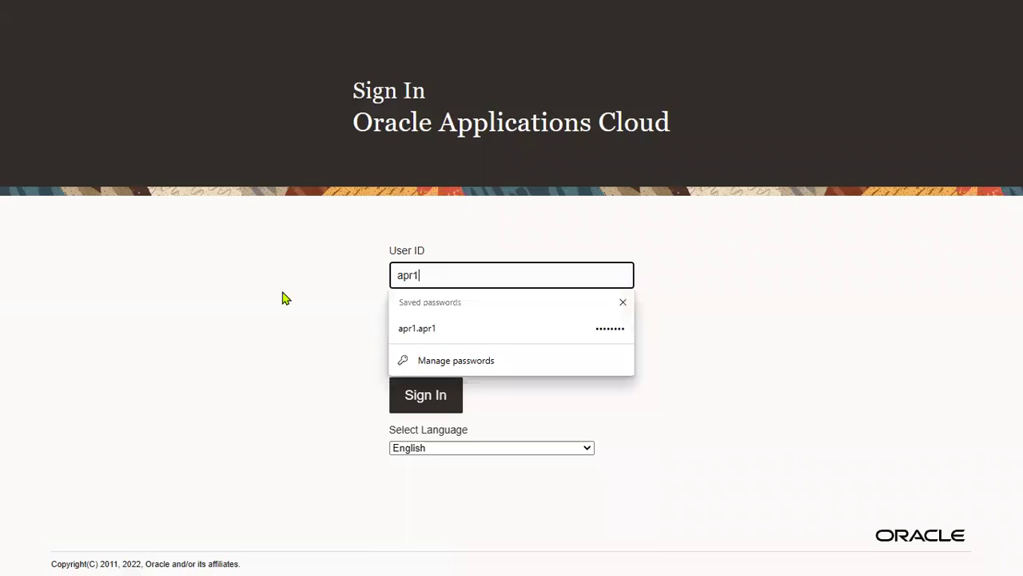
click(450, 332)
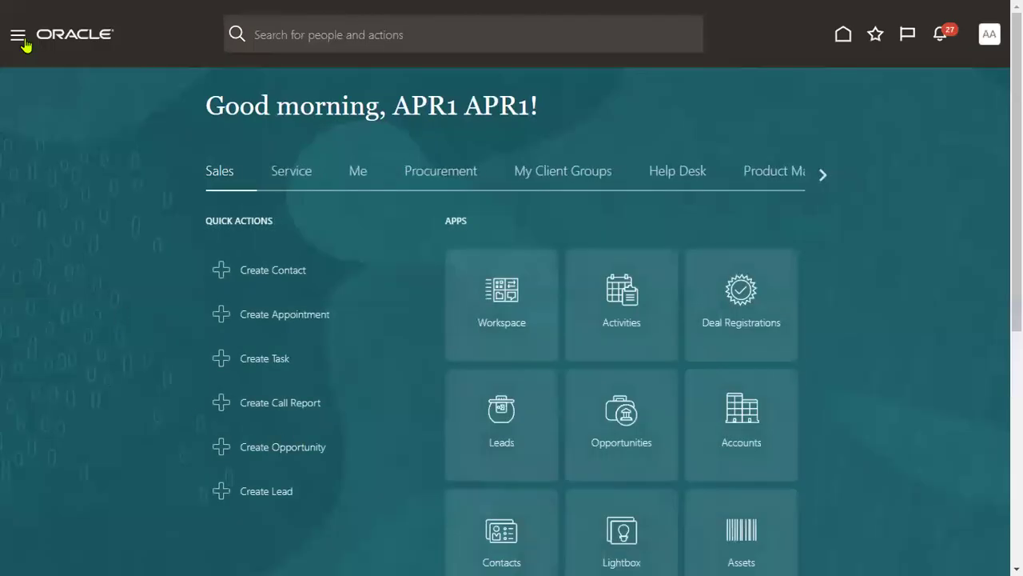
Step: Go through Navigator > Tools to the Security Console's Users page
click(16, 40)
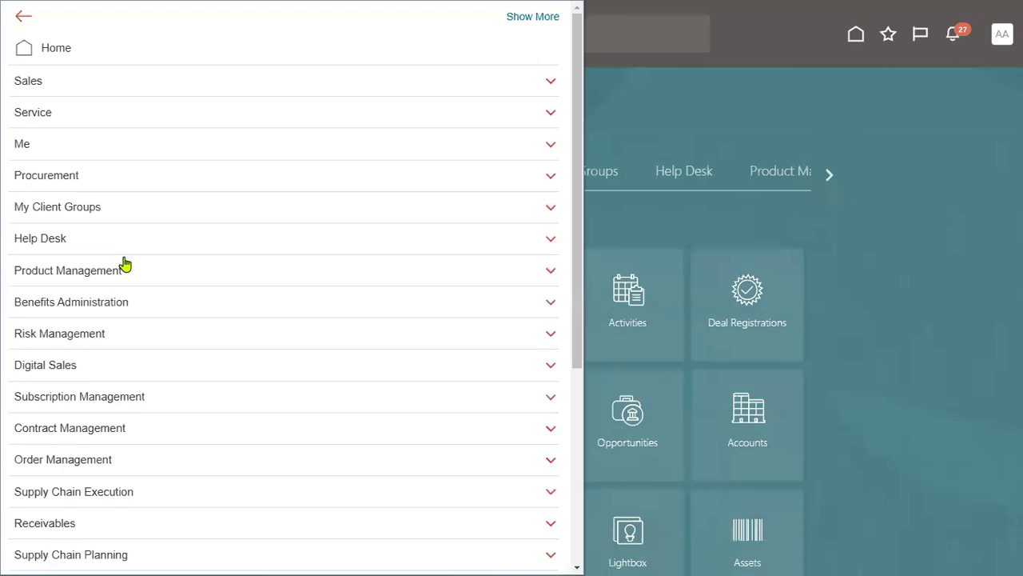
scroll(136, 424, down, 5)
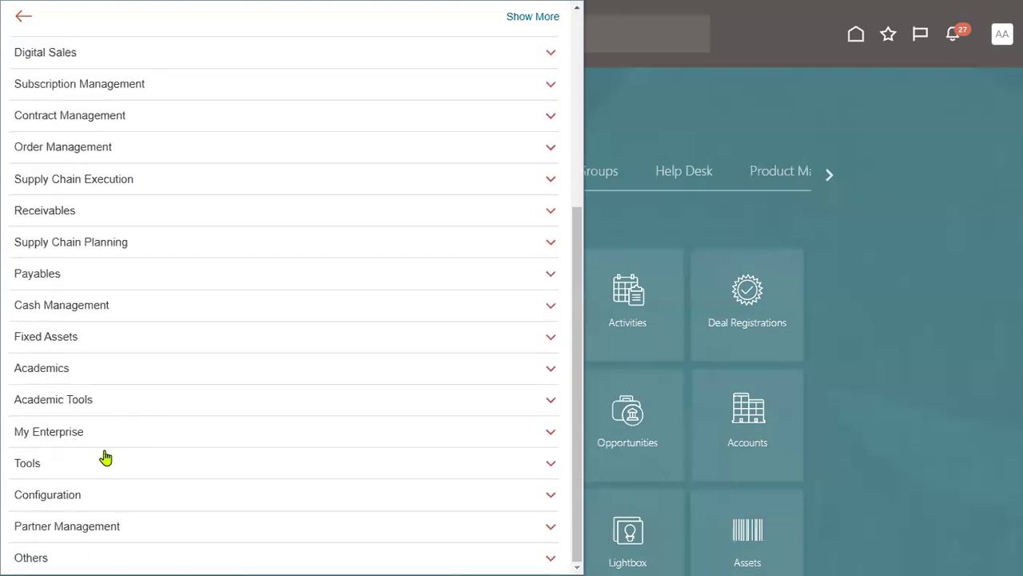
click(103, 458)
scroll(124, 434, down, 2)
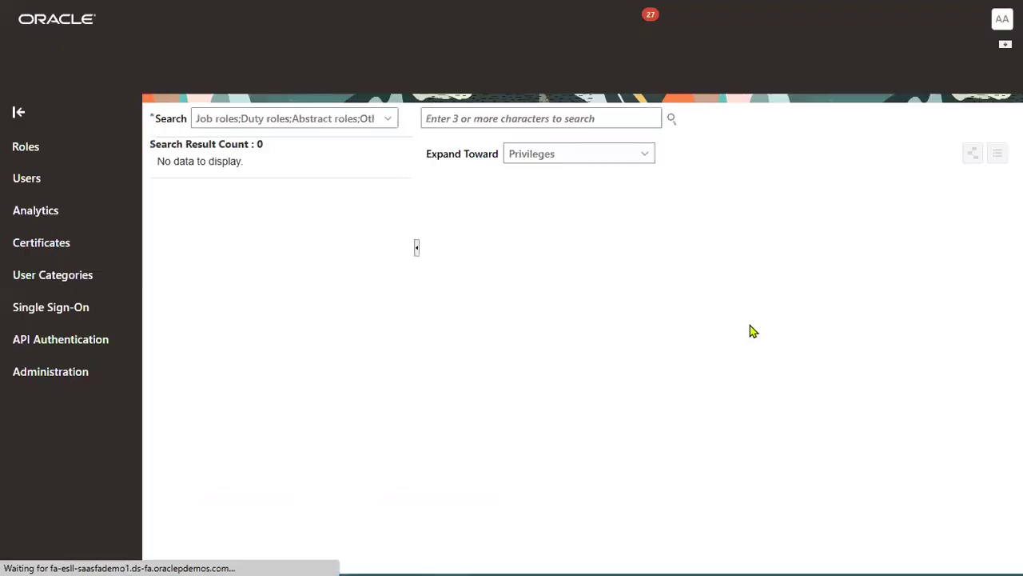
click(51, 206)
Step: Search for the new payables user account and start editing it
click(517, 117)
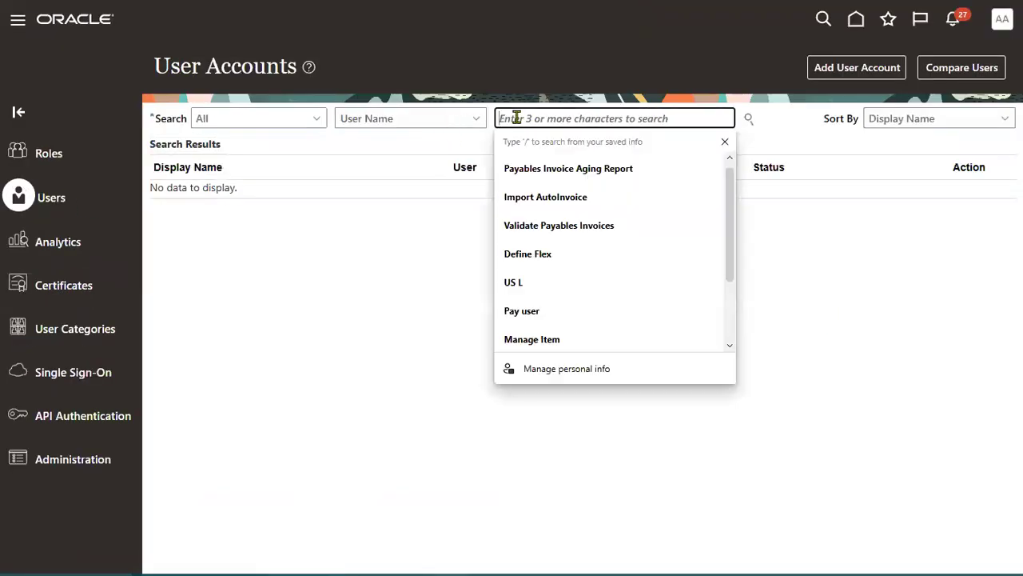
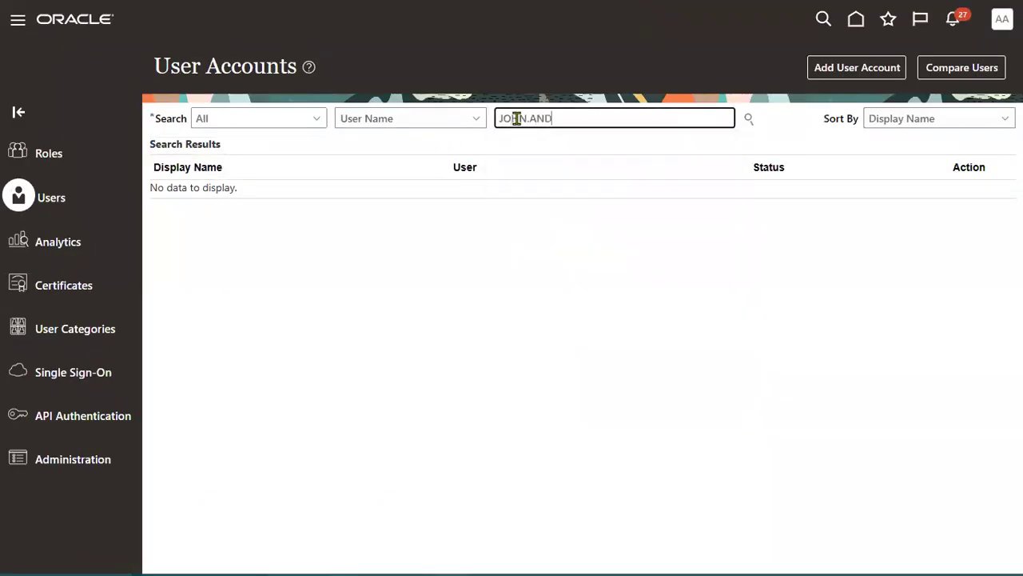
key(Return)
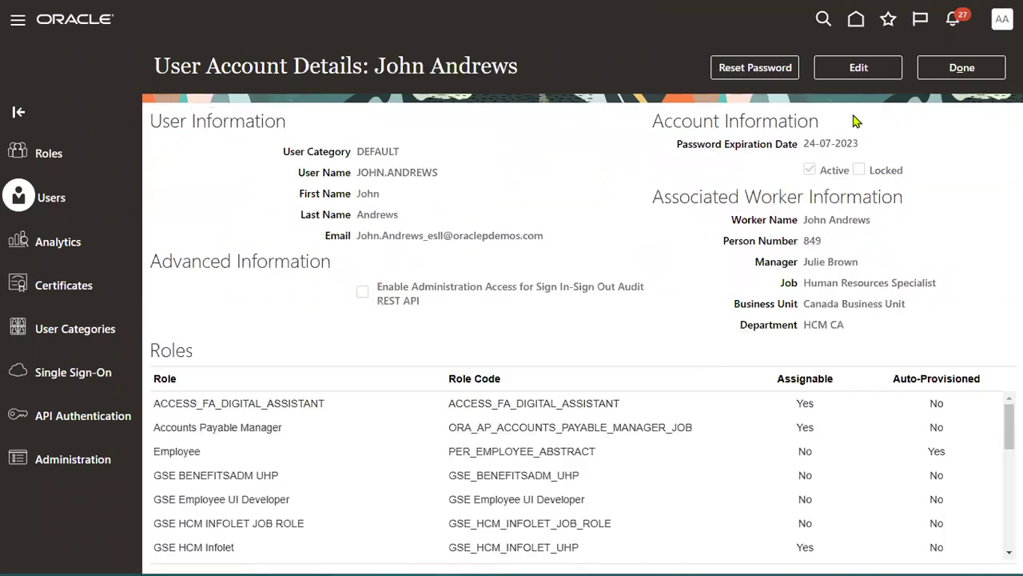
click(859, 68)
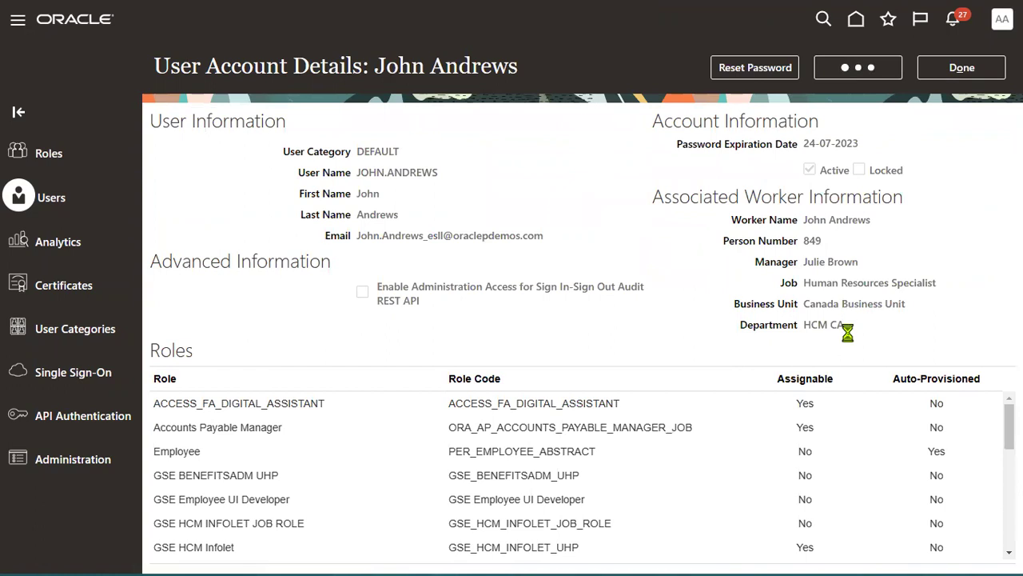
Step: Add the Accounts Payable Supervisor role membership and save the user account
click(715, 456)
click(500, 137)
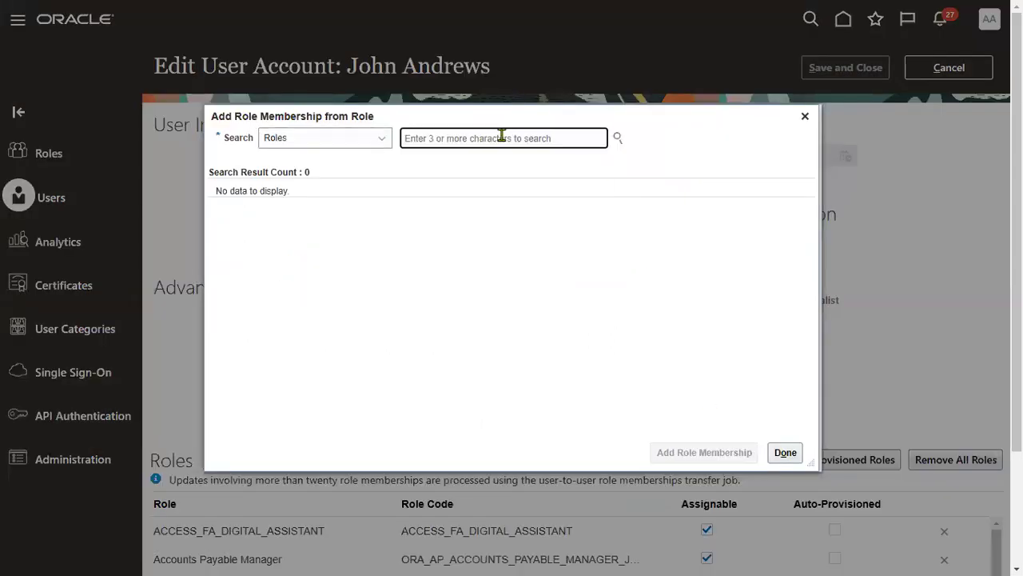
text(ACCOUNTS pa)
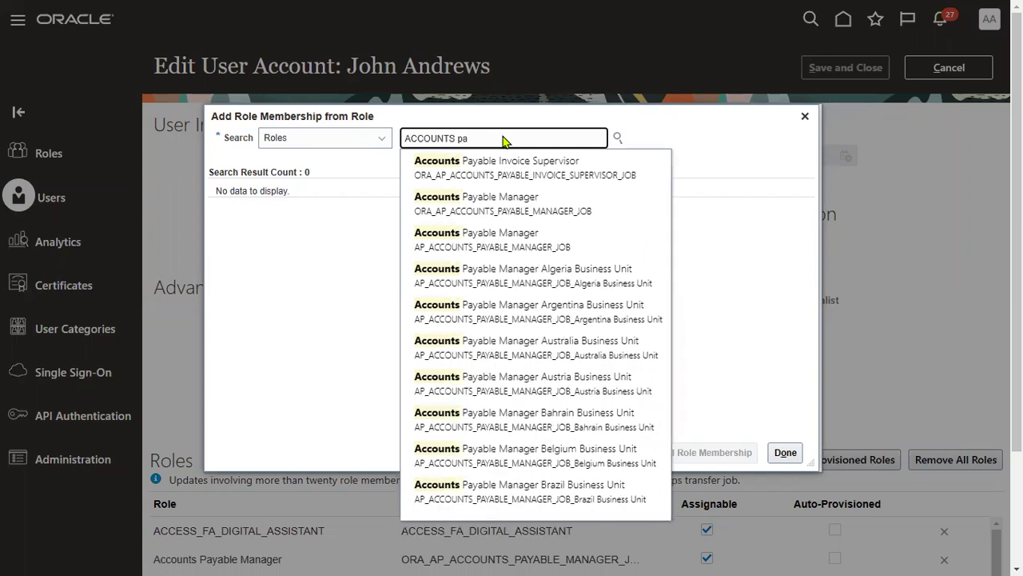
text(ya)
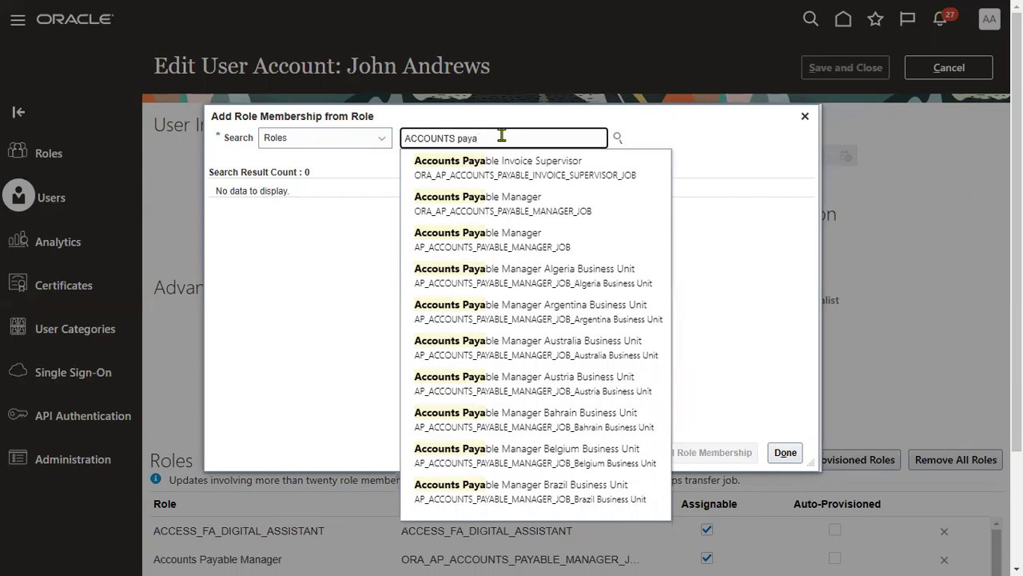
text(ble s)
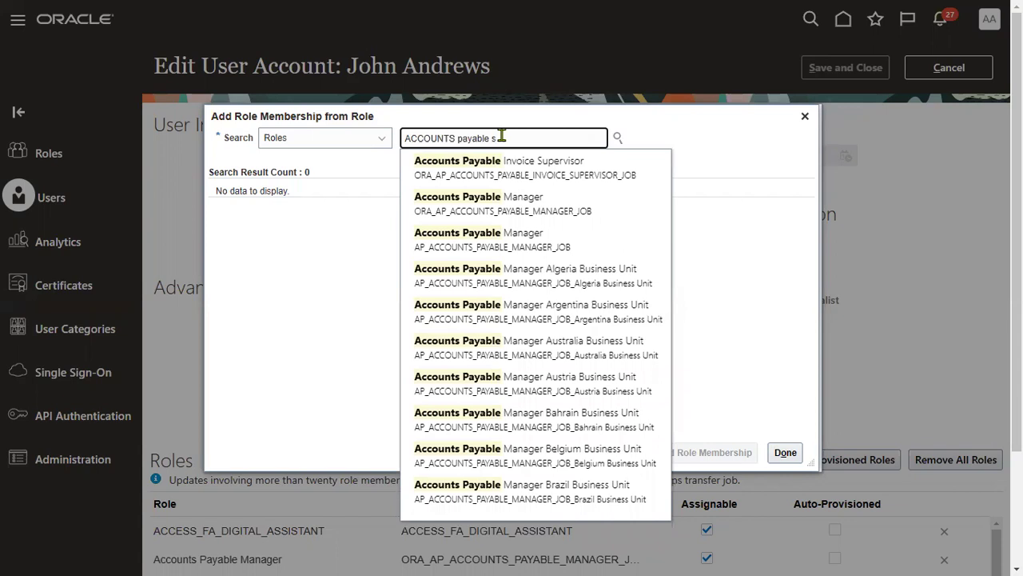
text(unts)
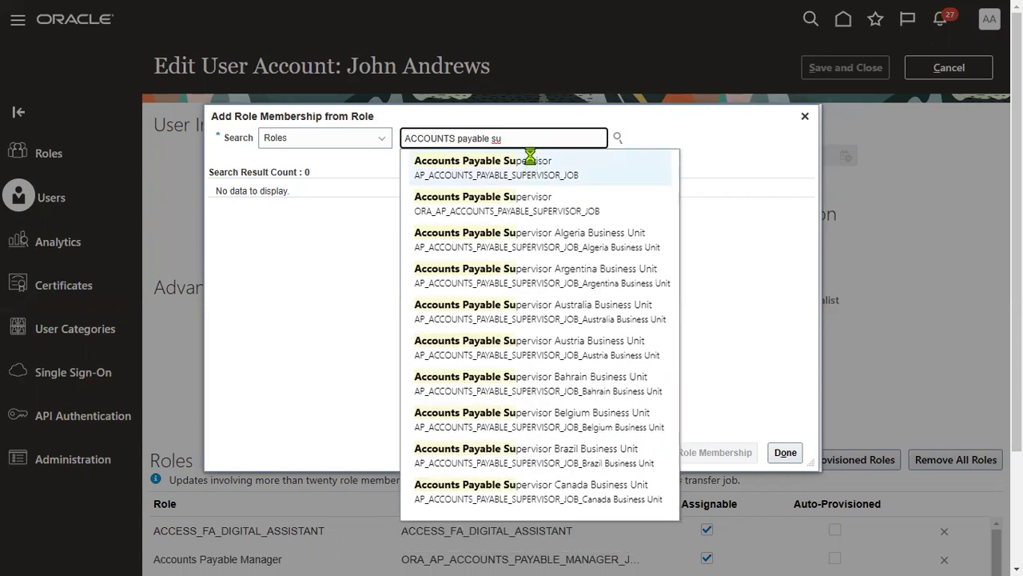
click(531, 160)
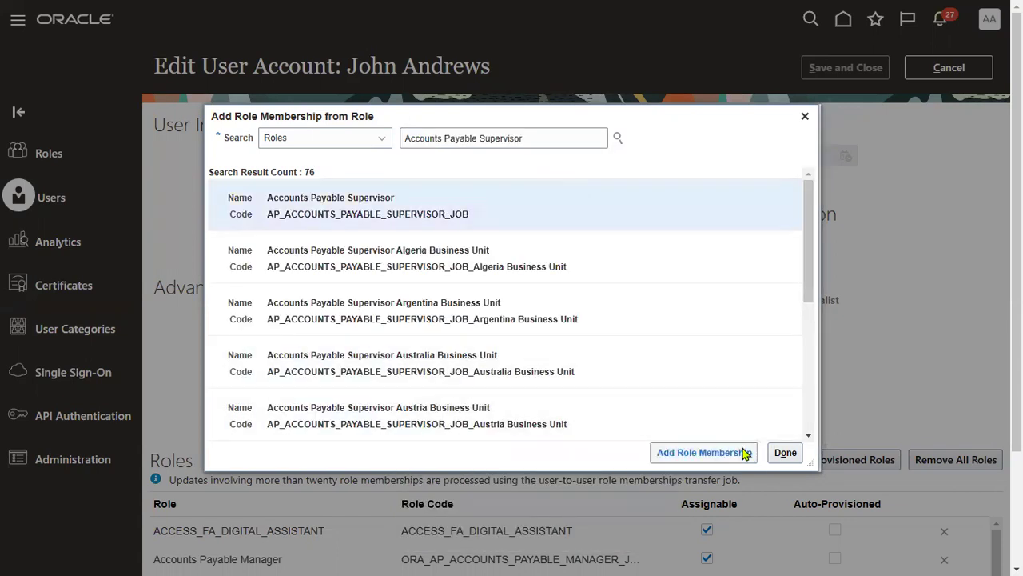
click(743, 453)
click(786, 453)
click(868, 71)
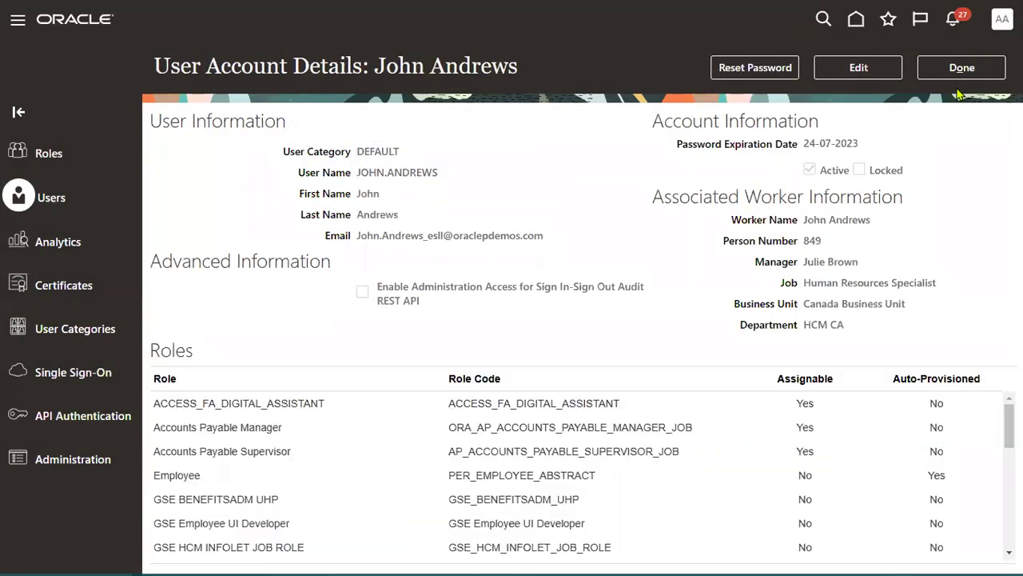
click(969, 69)
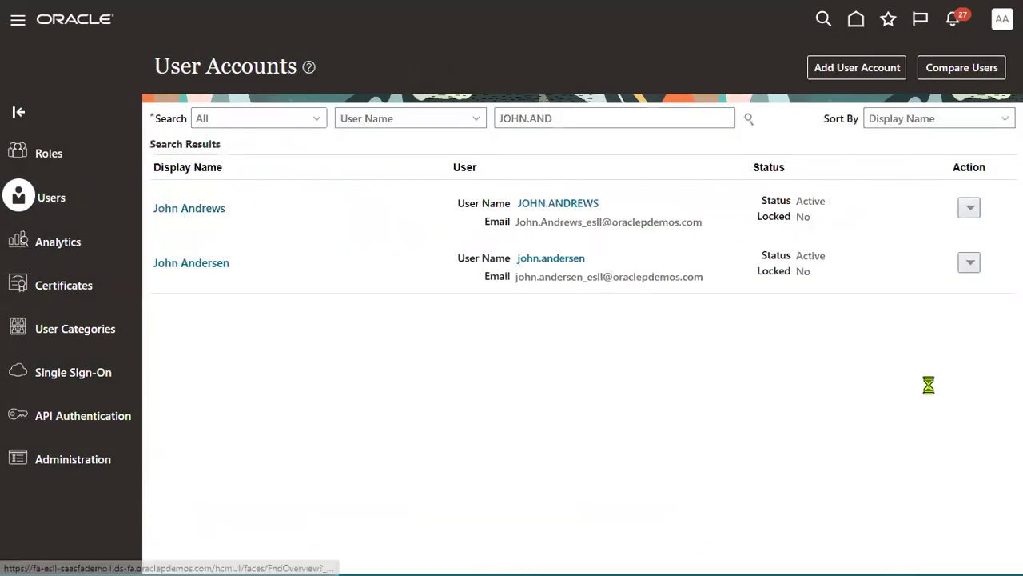
Step: In Setup and Maintenance for Financials, search 'data acc' and open Manage Data Access for Users
click(744, 246)
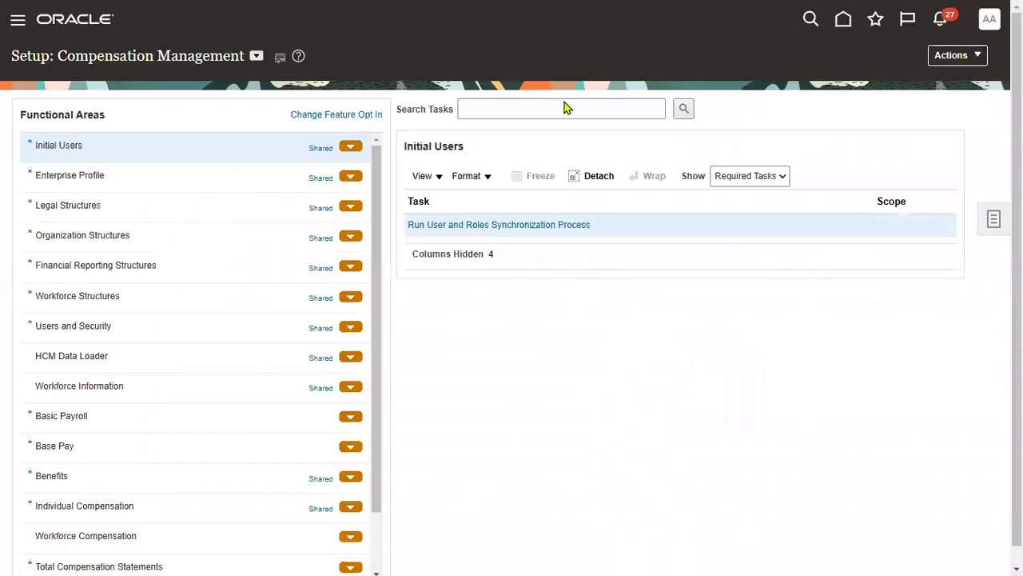
click(258, 57)
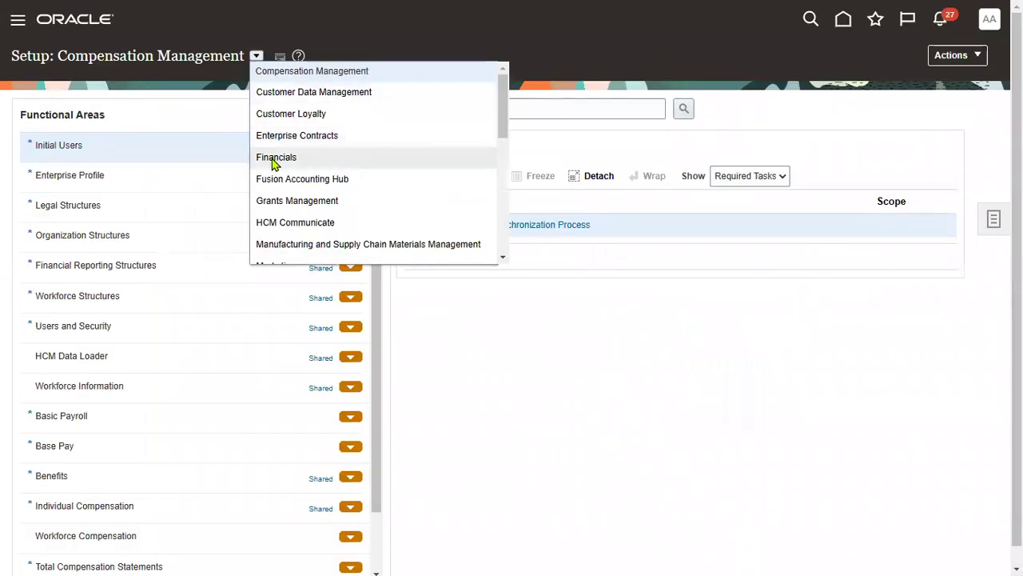
click(274, 157)
click(520, 109)
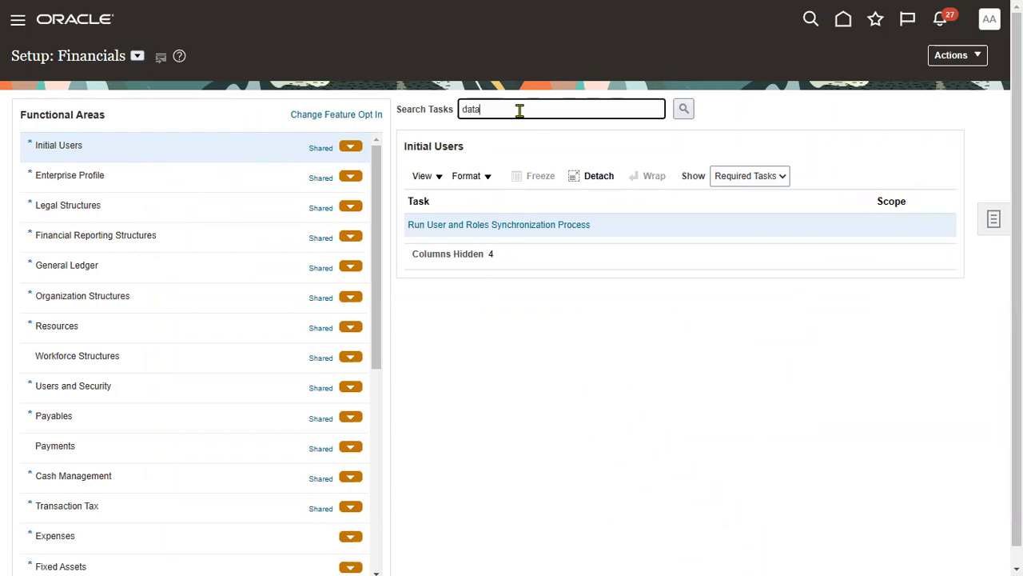
text(data acc)
key(Return)
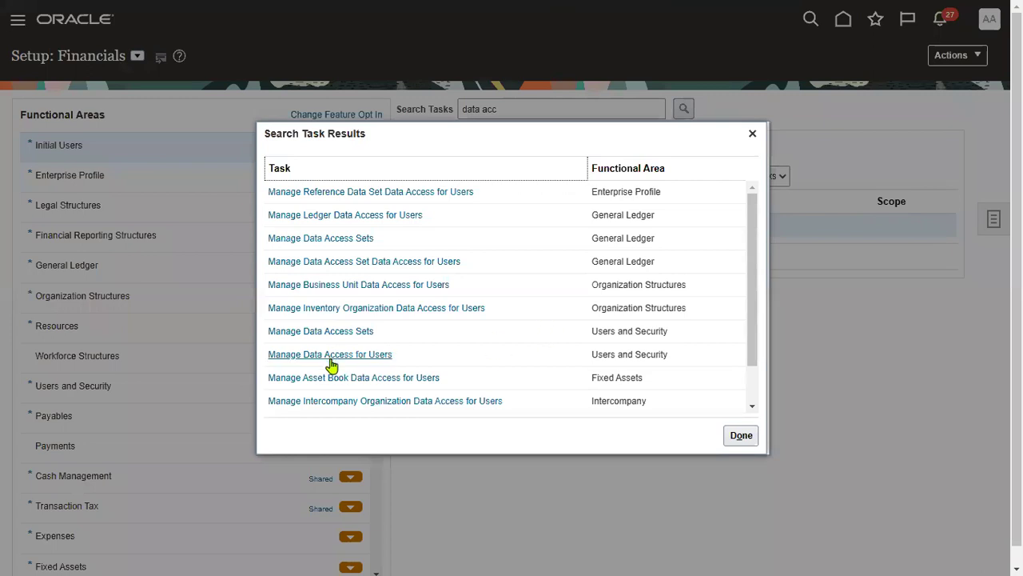
click(332, 354)
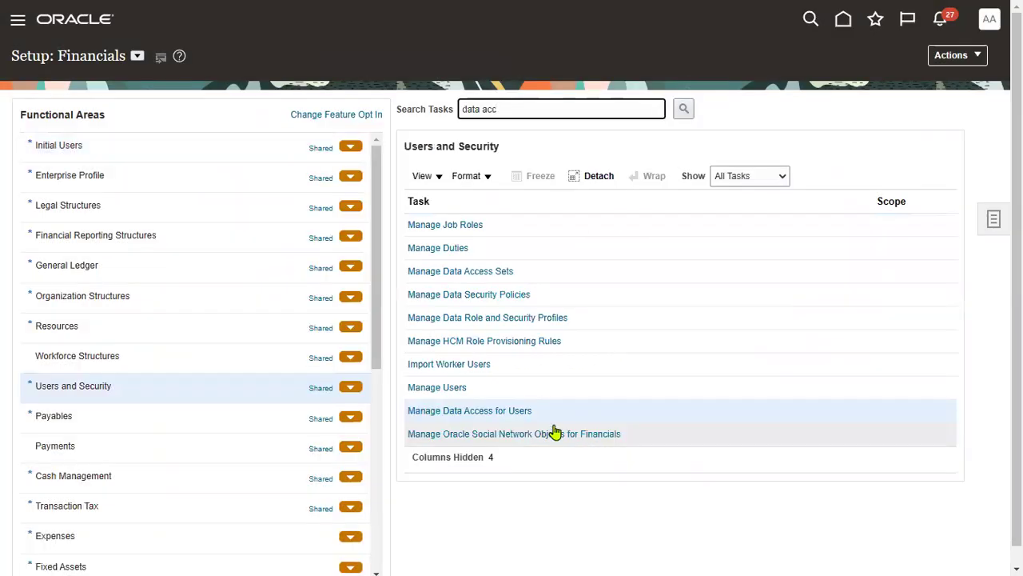
click(495, 411)
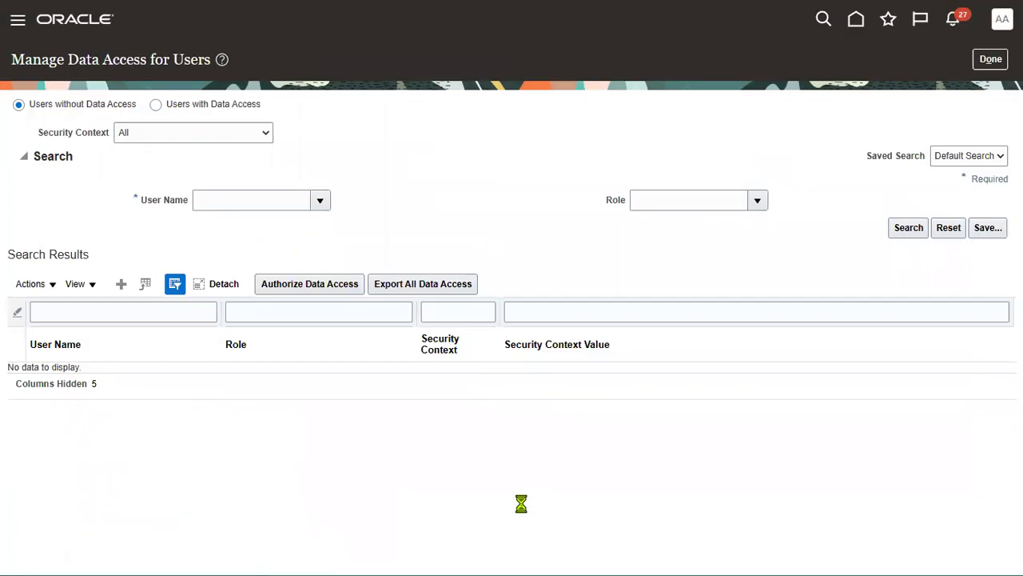
Step: Assign the user Accounts Payable Supervisor access with Business unit context US1 Business Unit, and save
click(121, 284)
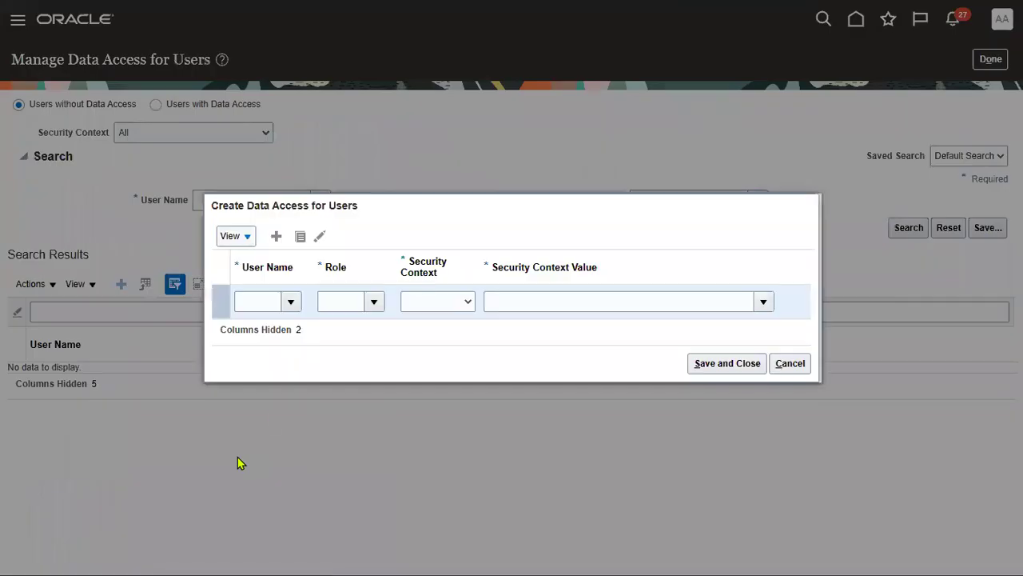
click(265, 304)
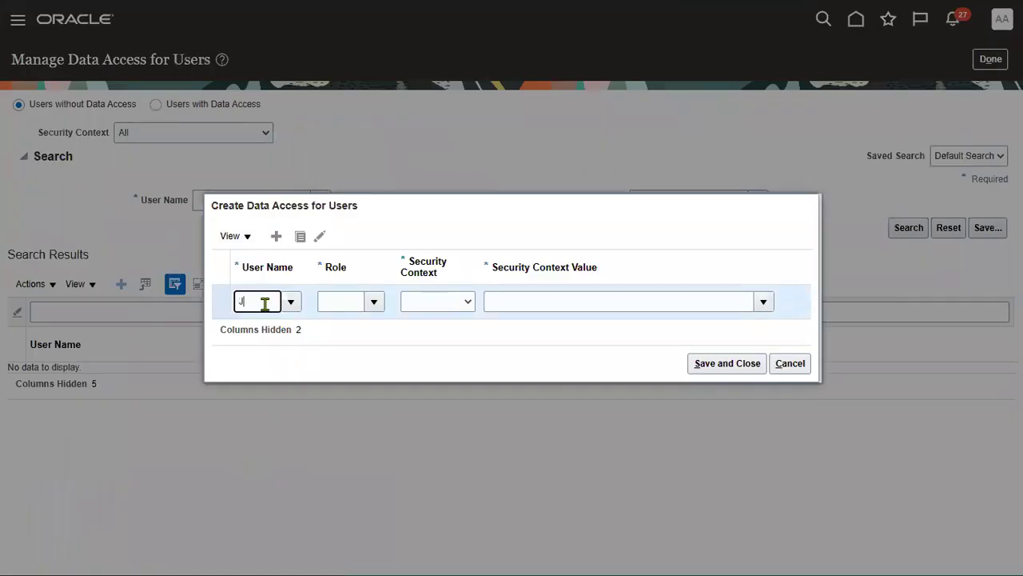
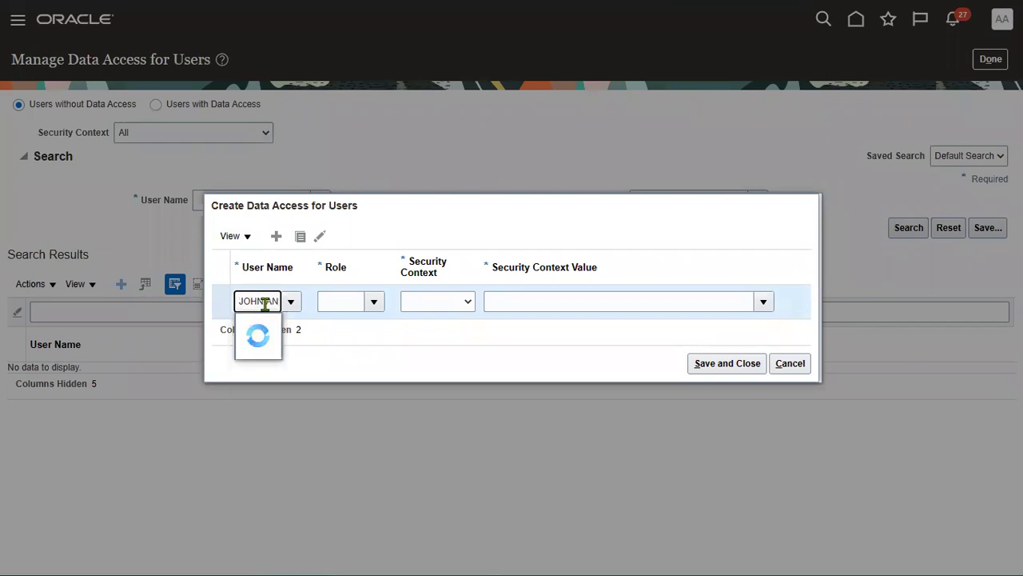
click(298, 324)
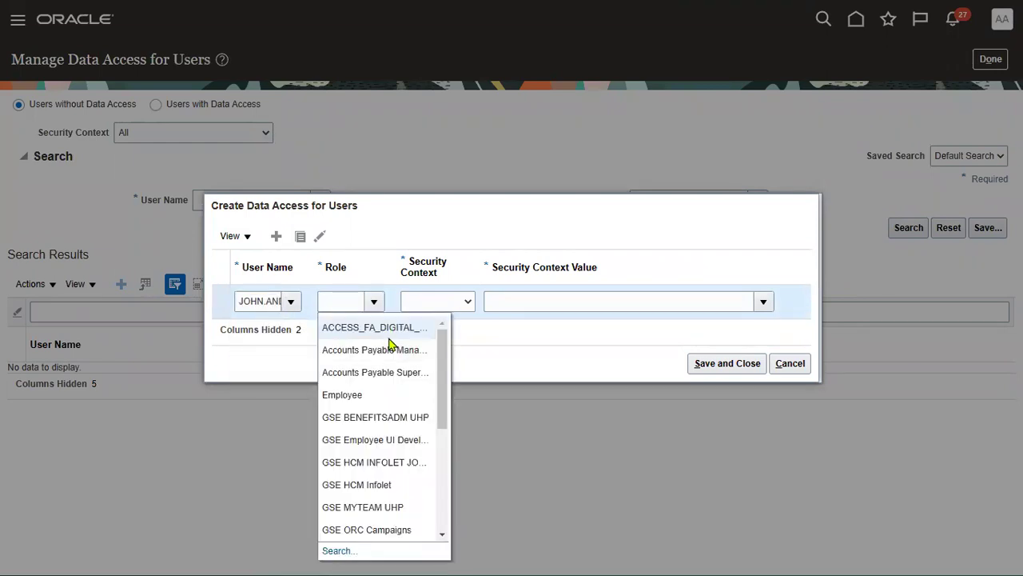
click(385, 372)
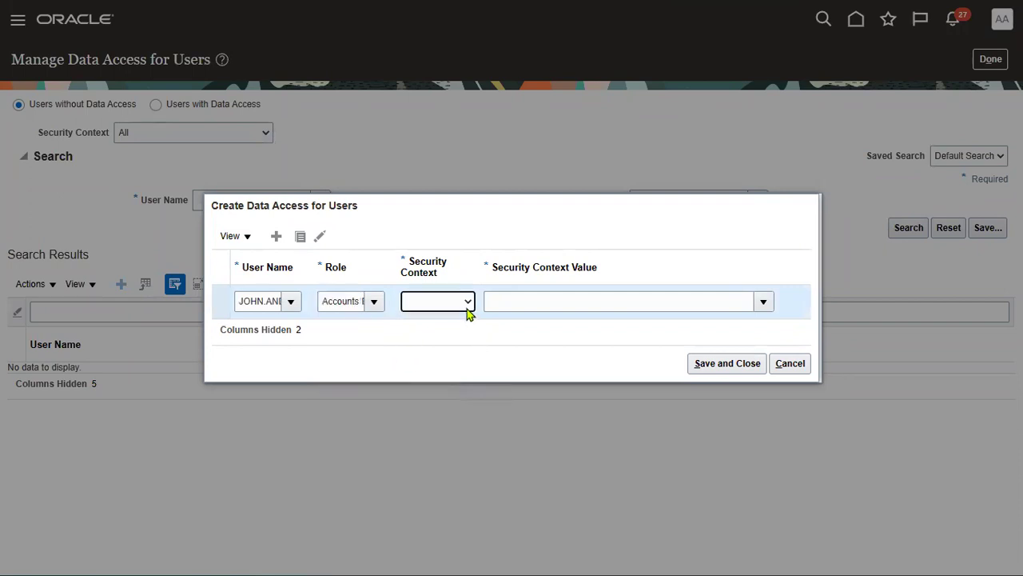
click(468, 307)
click(453, 329)
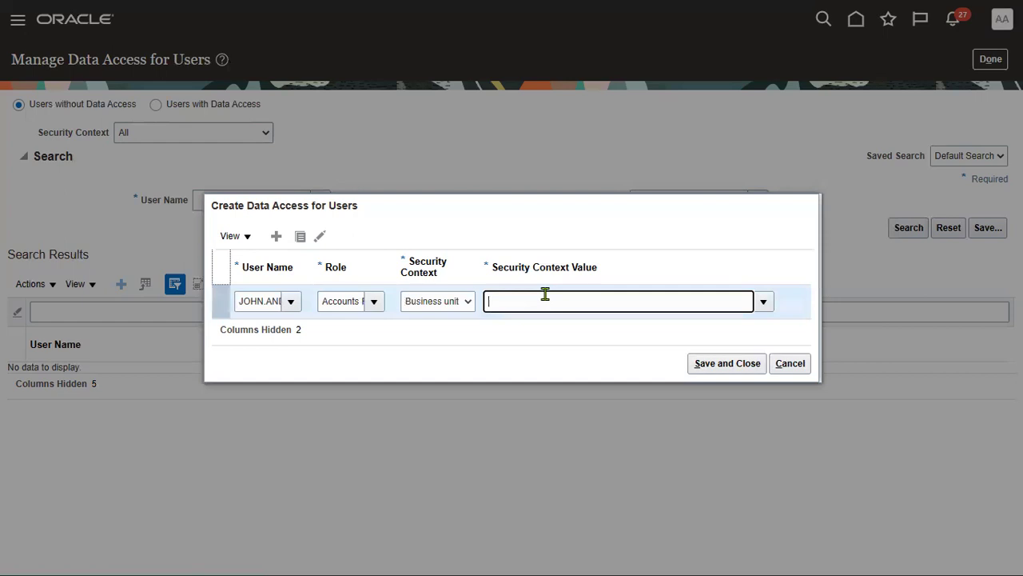
text(US1)
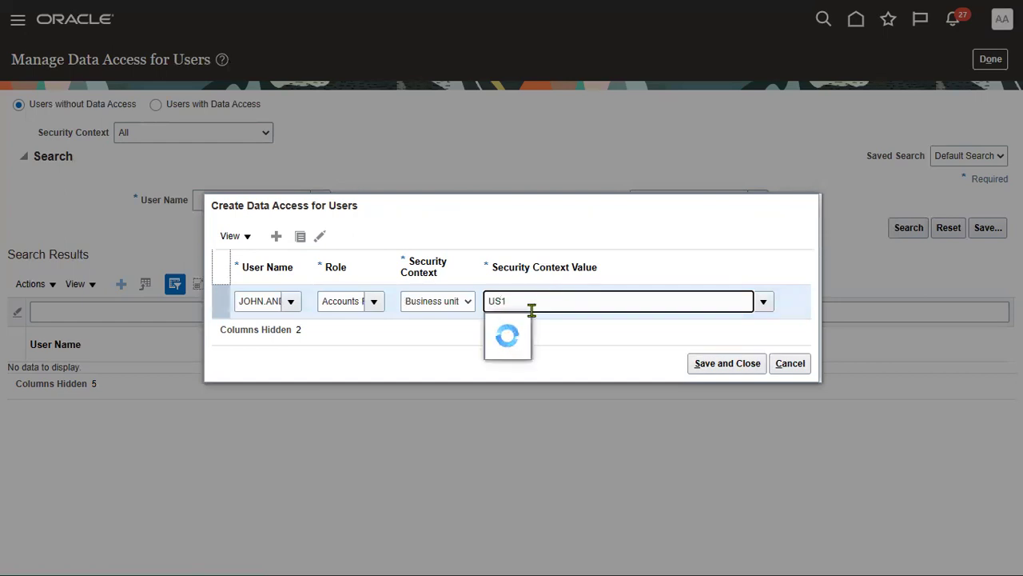
click(516, 325)
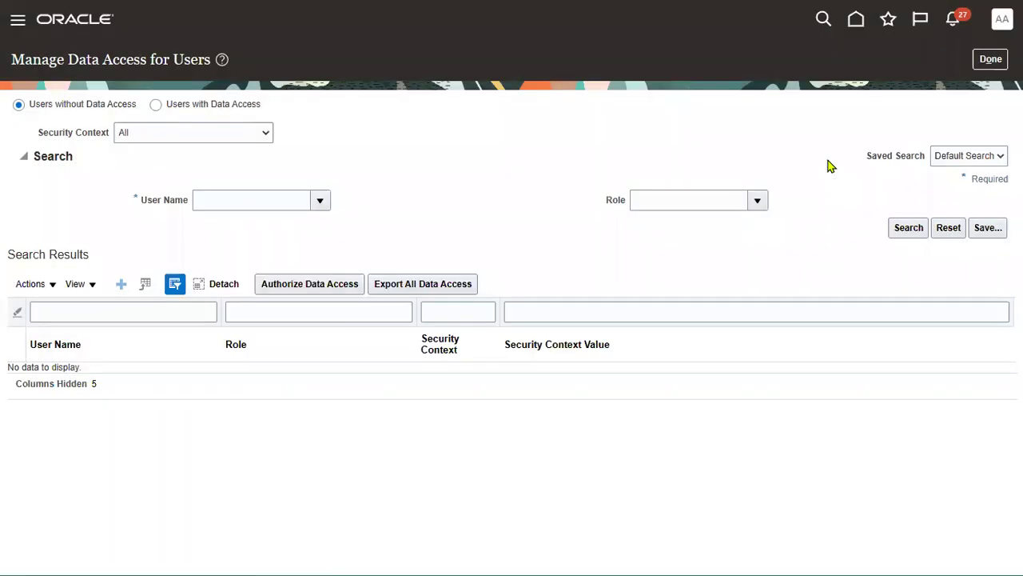
click(990, 59)
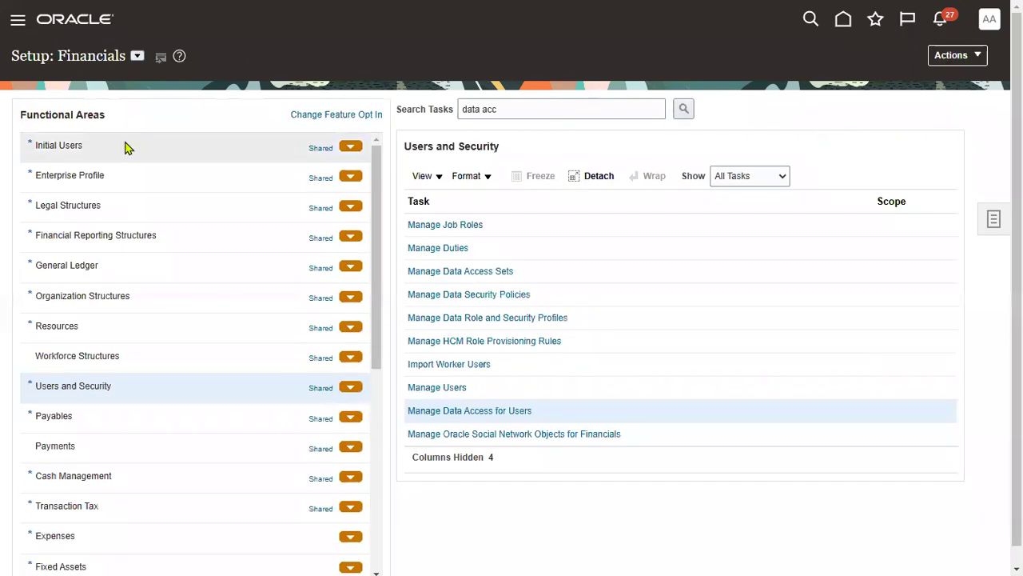
Step: Try submitting the User and Roles Synchronization Process, dismiss the pending-request error, and cancel
click(64, 146)
key(Tab)
key(Return)
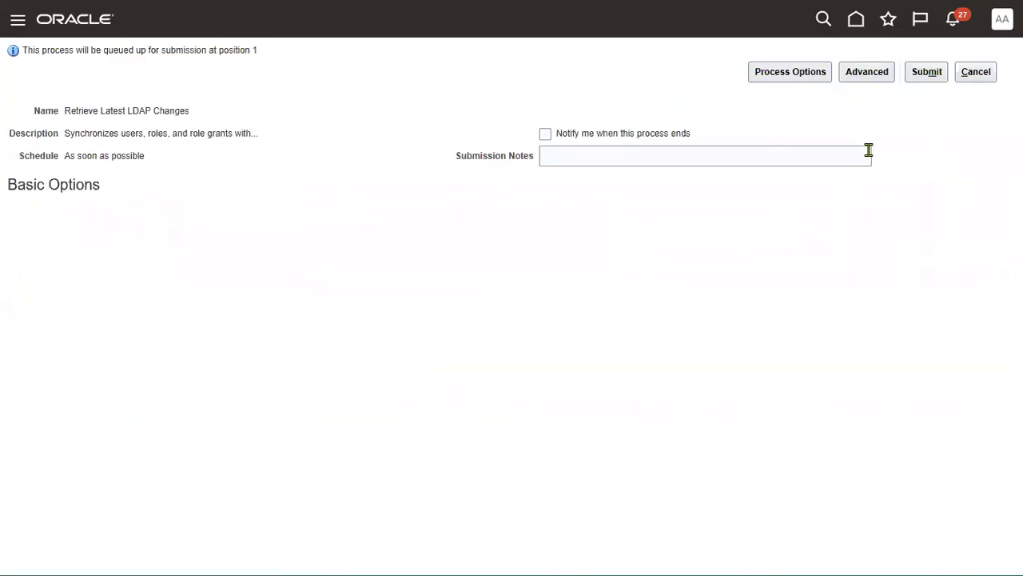
click(922, 72)
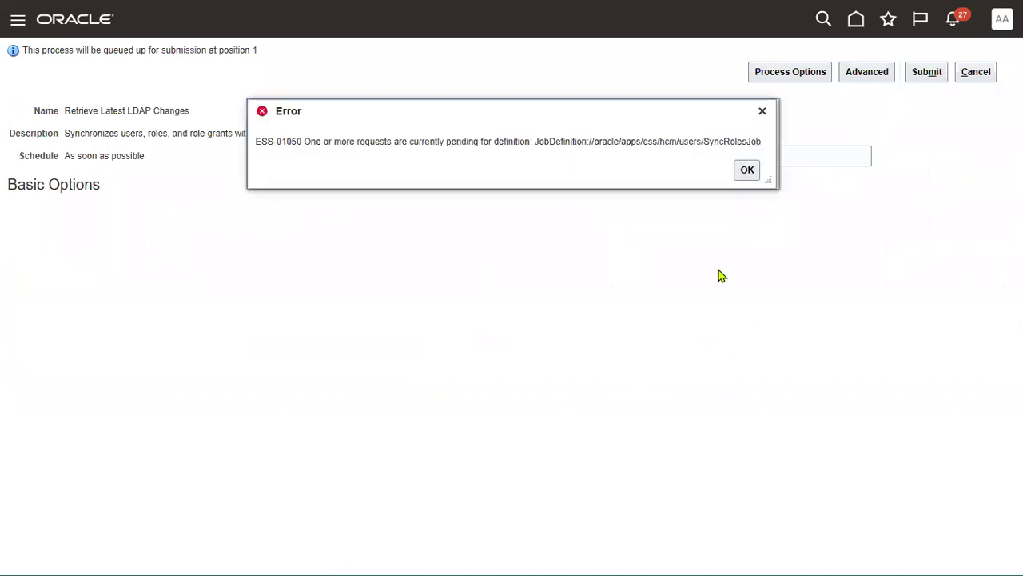
click(750, 173)
click(960, 78)
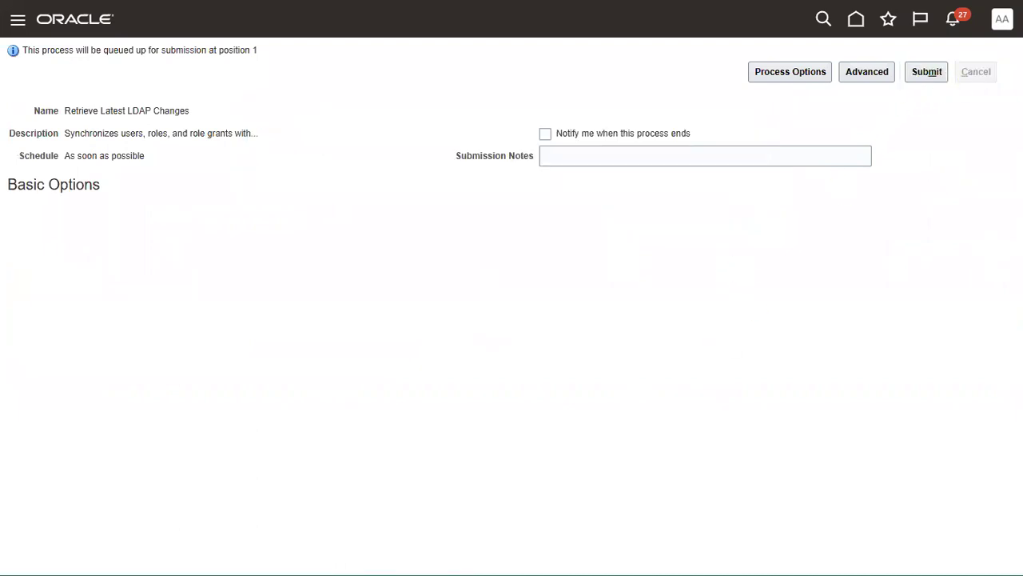
Step: Sign out of the administrator session and sign in as the new user with saved credentials
click(990, 18)
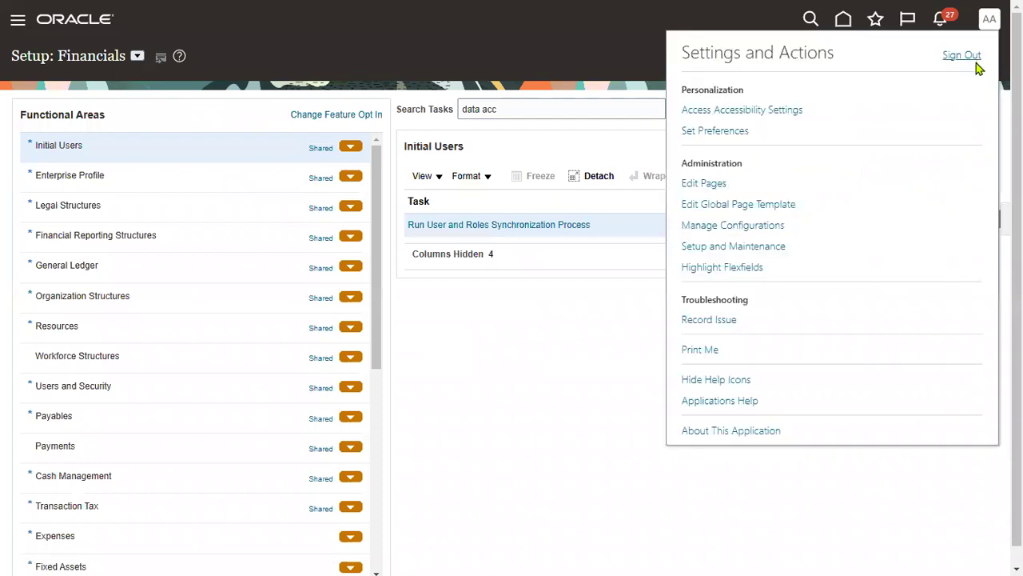
click(961, 55)
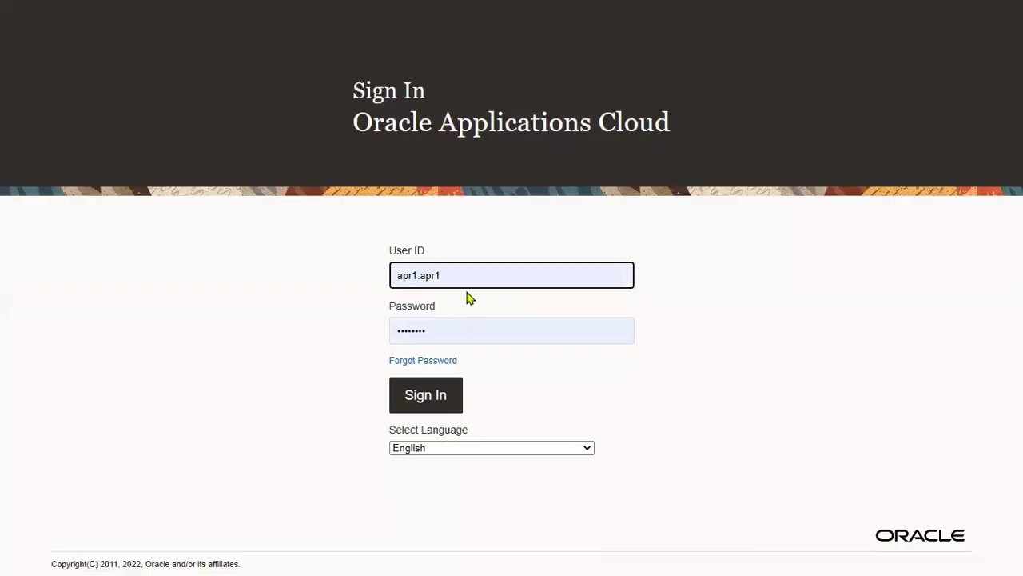
double_click(466, 278)
text(J)
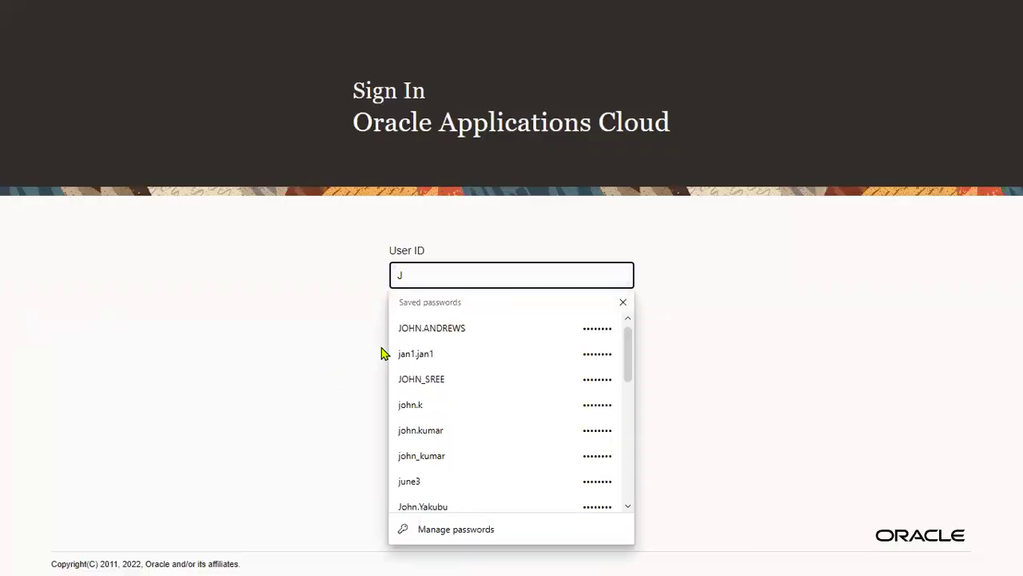
key(Down)
key(Return)
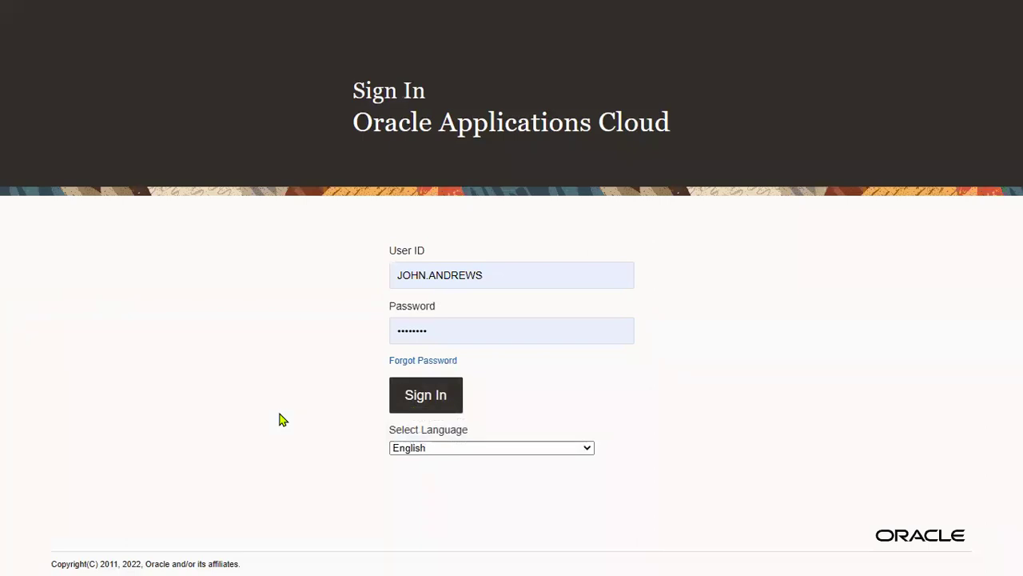
key(Return)
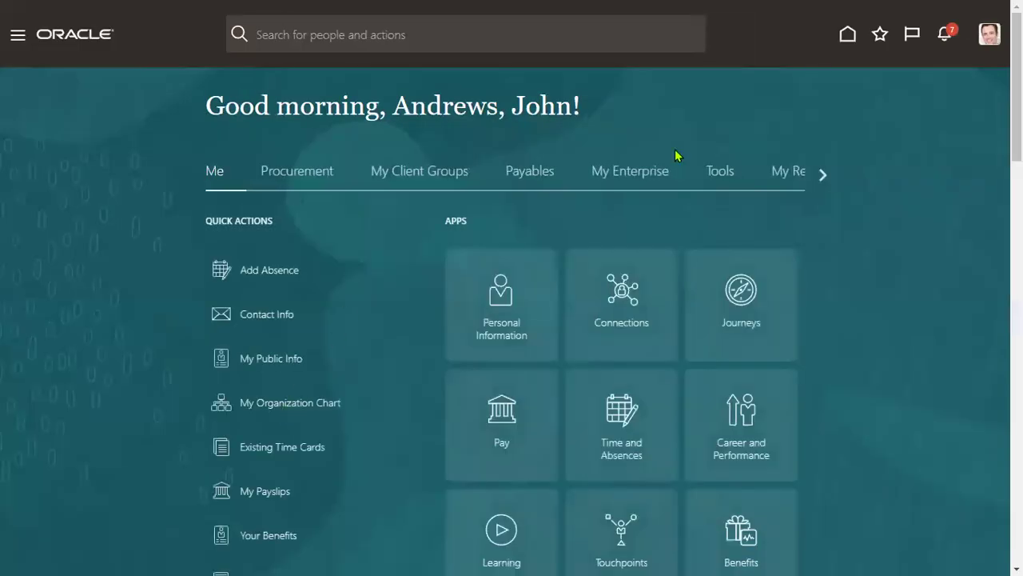
Step: From the Payables apps, open the Invoices work area and start creating a new invoice
click(531, 172)
click(382, 299)
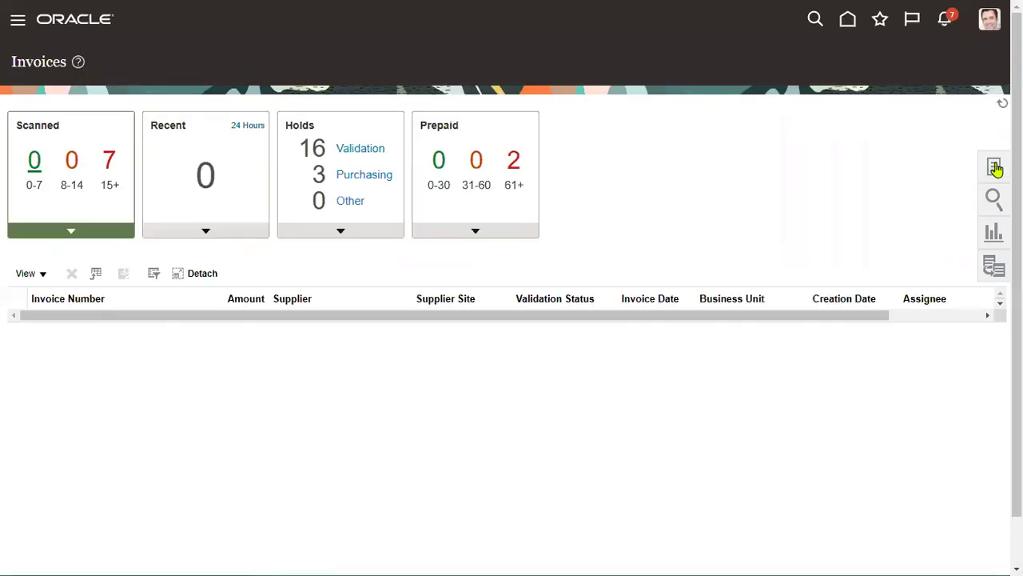
click(994, 167)
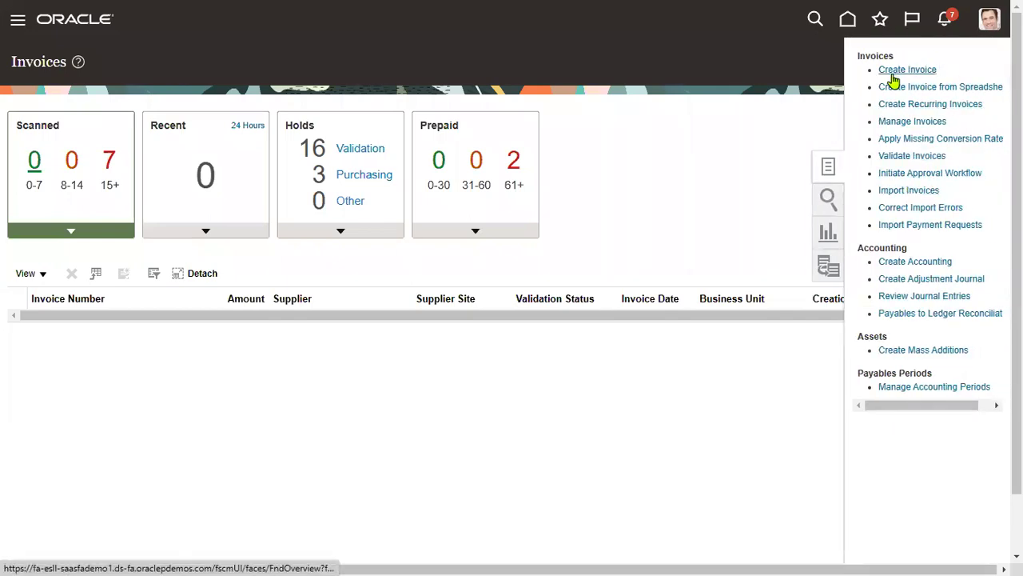
click(889, 70)
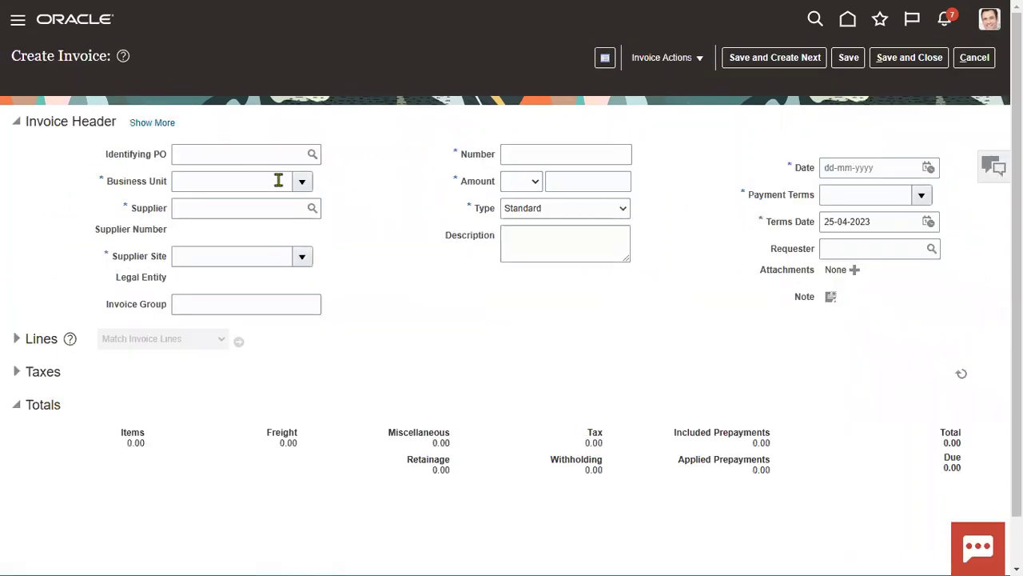
Step: Set the invoice's business unit to US1 Business Unit using an advanced search with name Is not blank
click(303, 183)
click(240, 256)
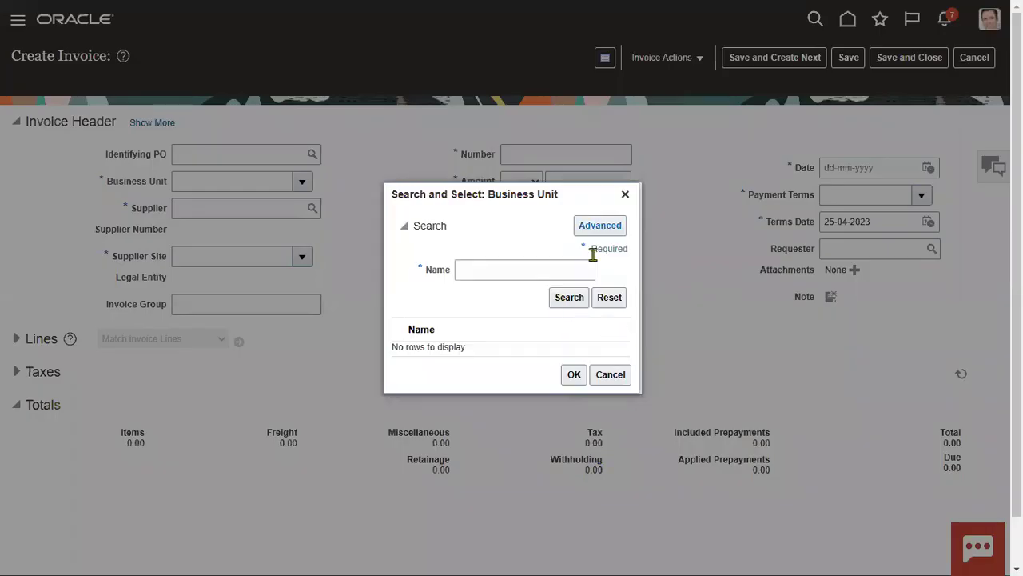
click(600, 224)
click(496, 272)
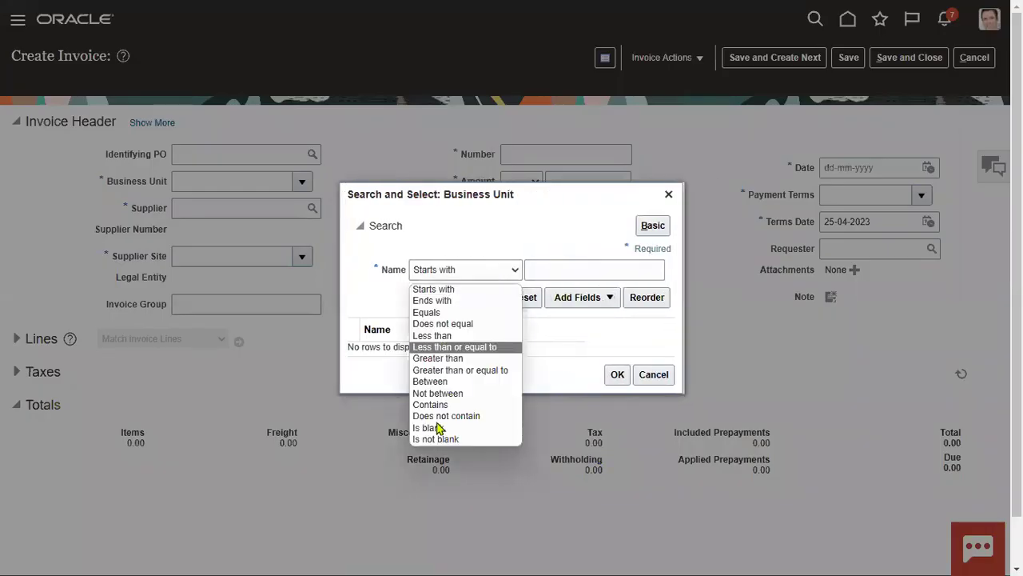
click(436, 439)
click(439, 297)
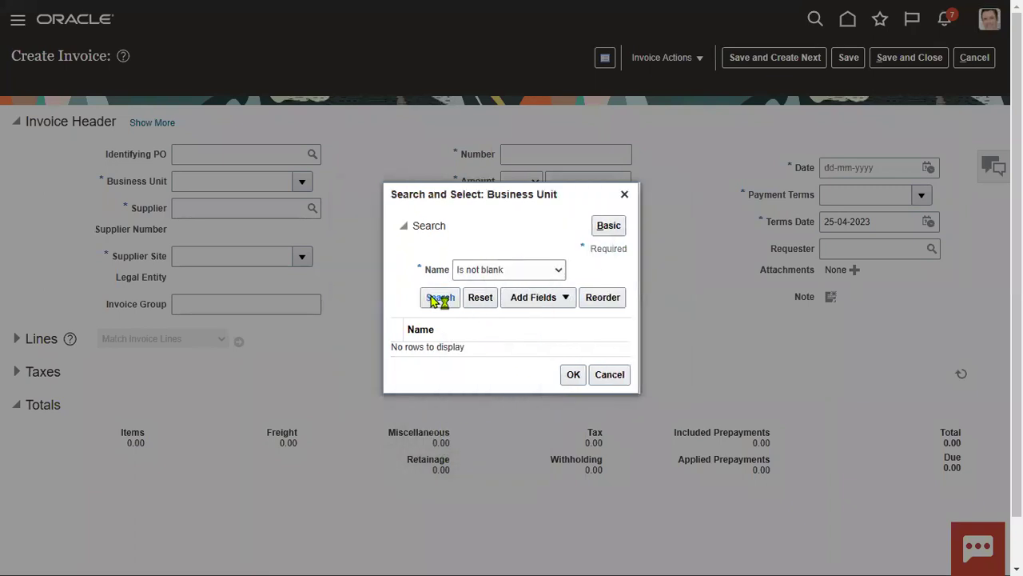
click(584, 356)
click(573, 374)
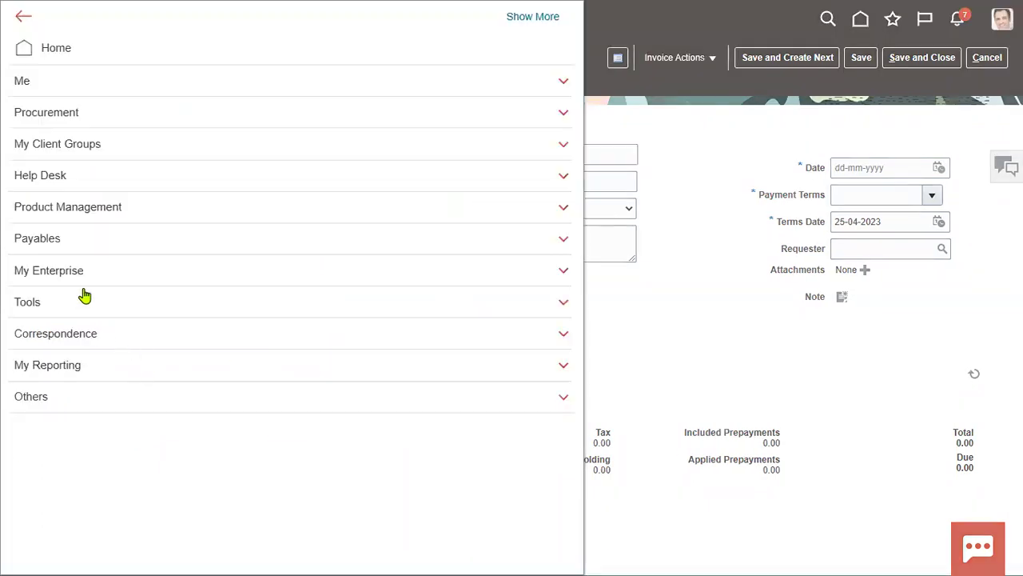
Step: Go to the Payables Payments work area and display its task list
click(91, 239)
click(415, 260)
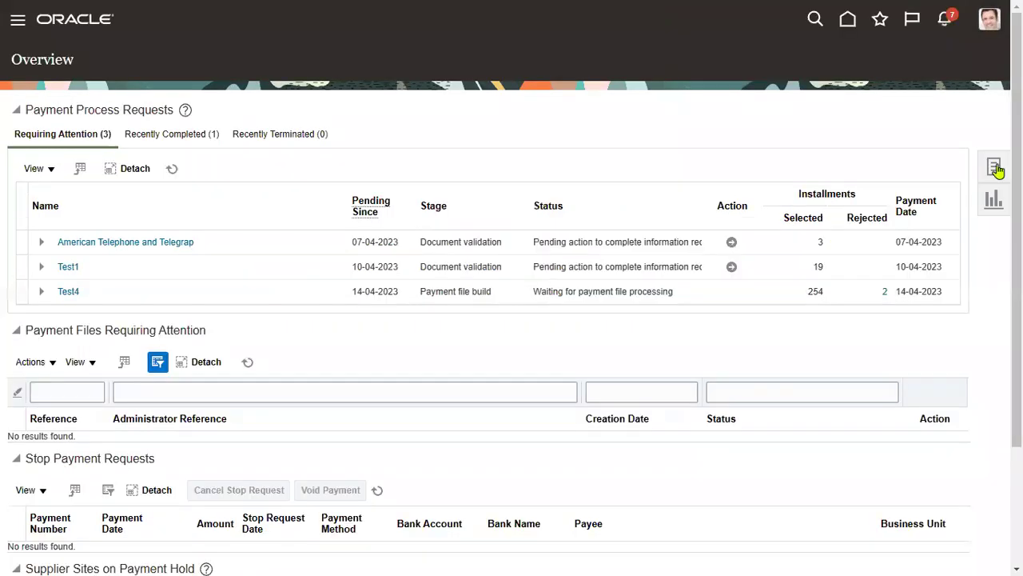
click(995, 167)
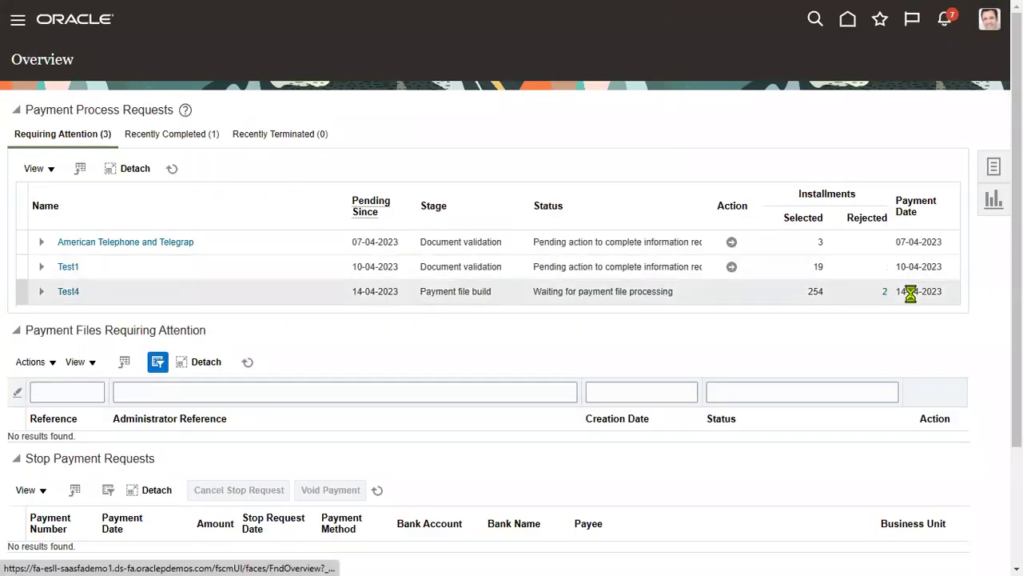